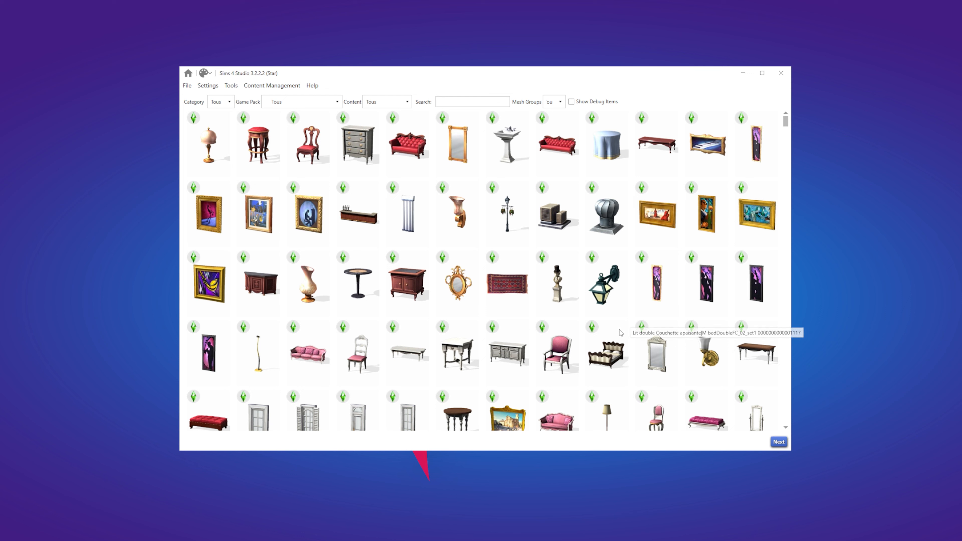
Create a new package from the pianist wall painting and save it as Afficheperso in the Création Sims folder on the desktop
click(308, 215)
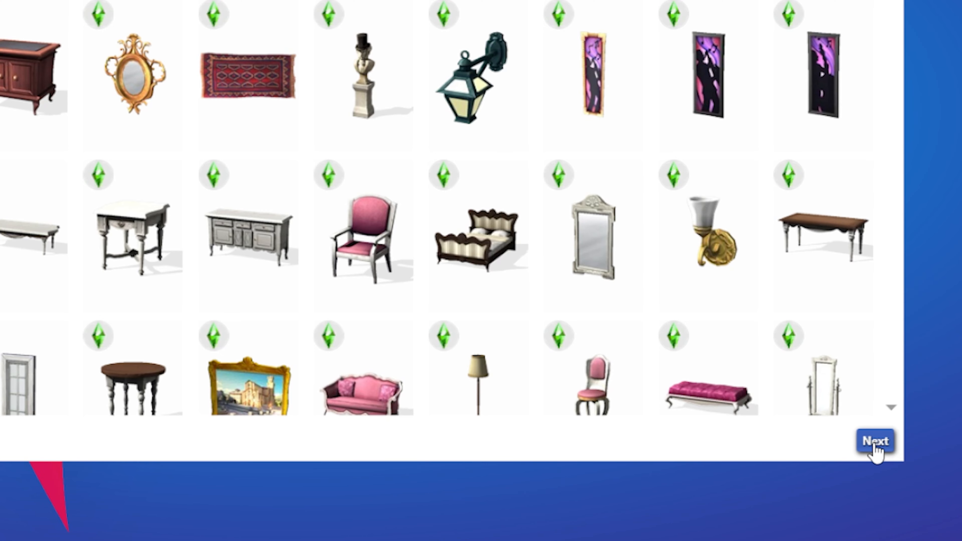
click(779, 442)
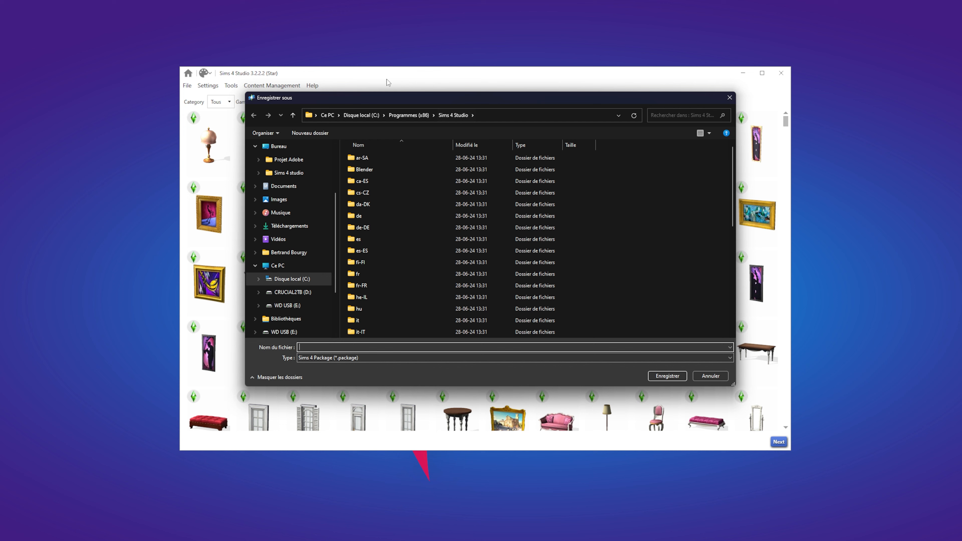
drag(540, 98, 539, 110)
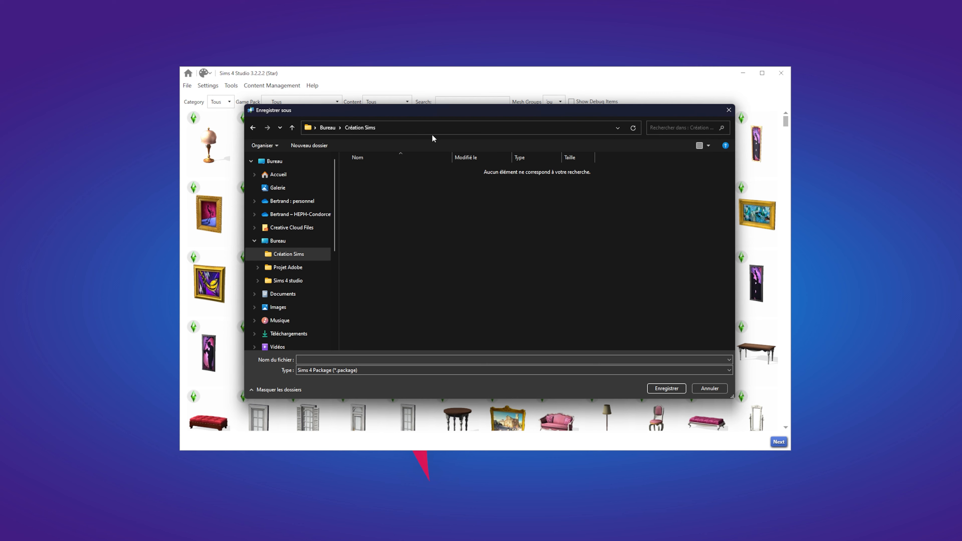
click(315, 358)
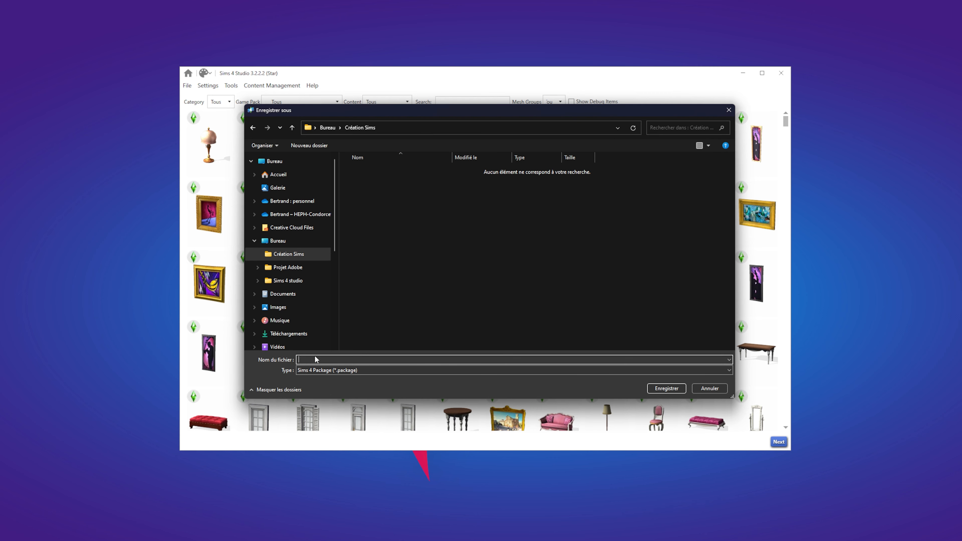
text(F)
key(BackSpace)
text(Afficheperso)
click(672, 393)
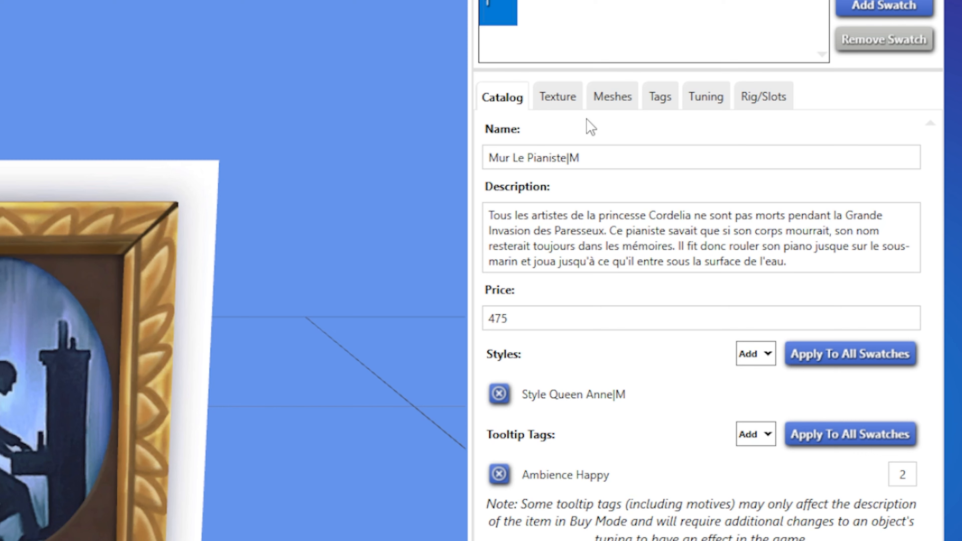
Export the painting's Diffus texture as a PNG named texture-tableau into the Création Sims folder
click(558, 99)
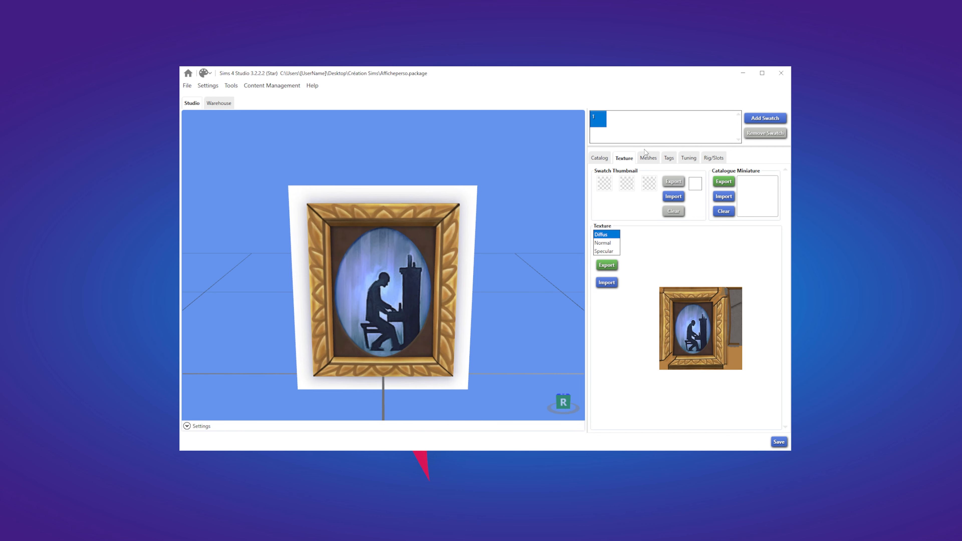
click(651, 157)
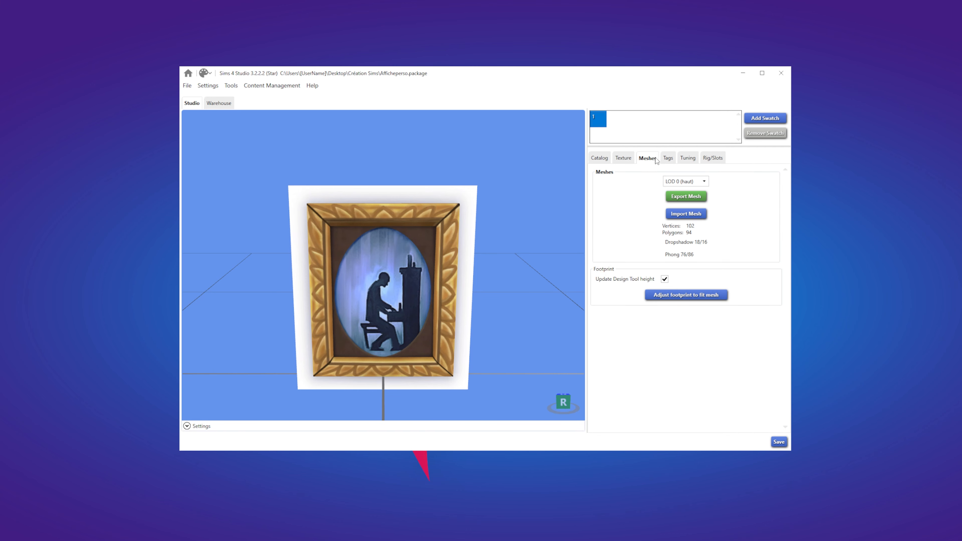
click(629, 159)
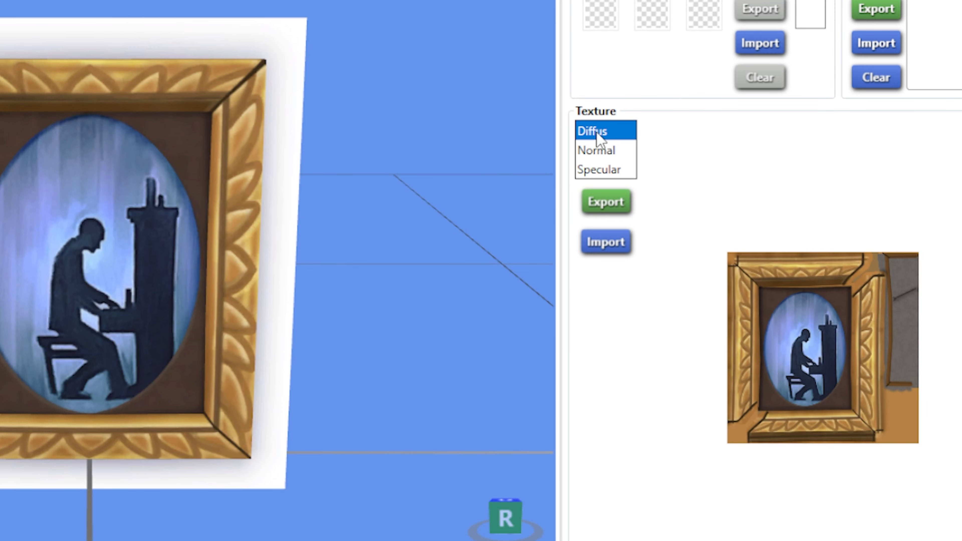
click(617, 209)
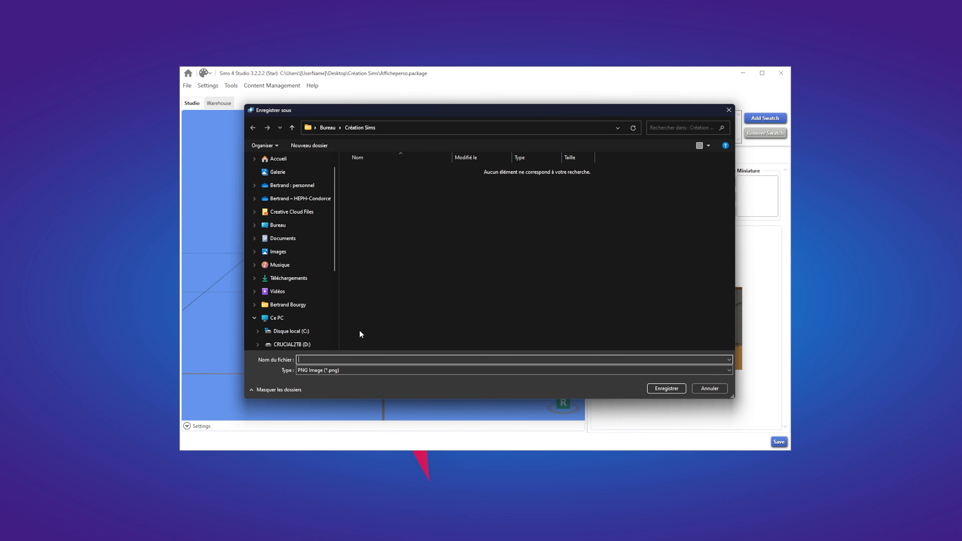
text(texture-tableau)
click(669, 389)
View the exported texture-tableau.png from the Création Sims folder in the image viewer
drag(473, 40, 541, 40)
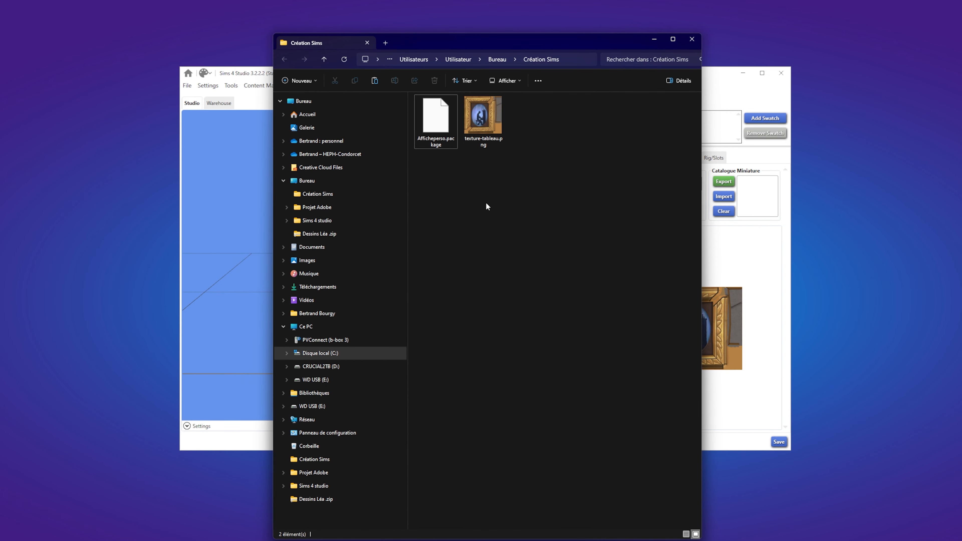
click(490, 146)
double_click(489, 144)
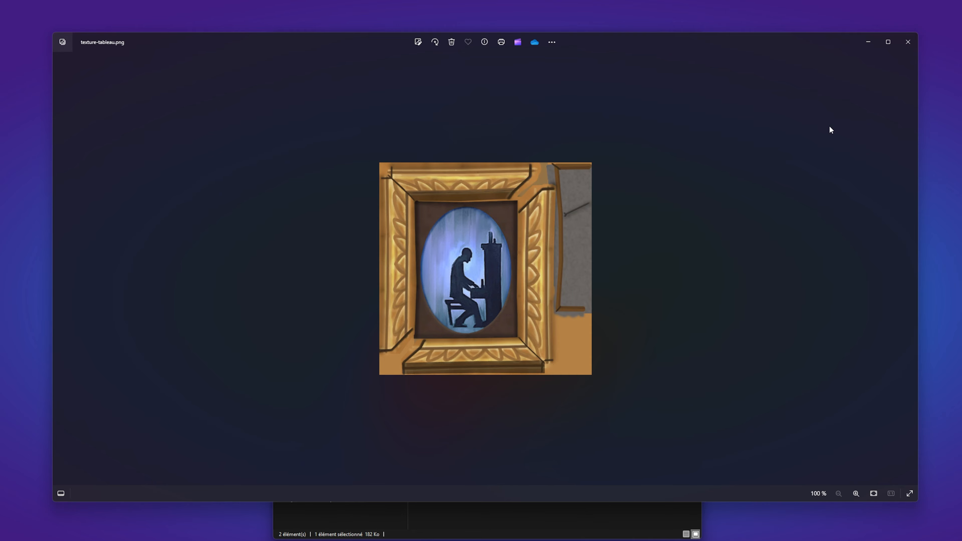
click(908, 41)
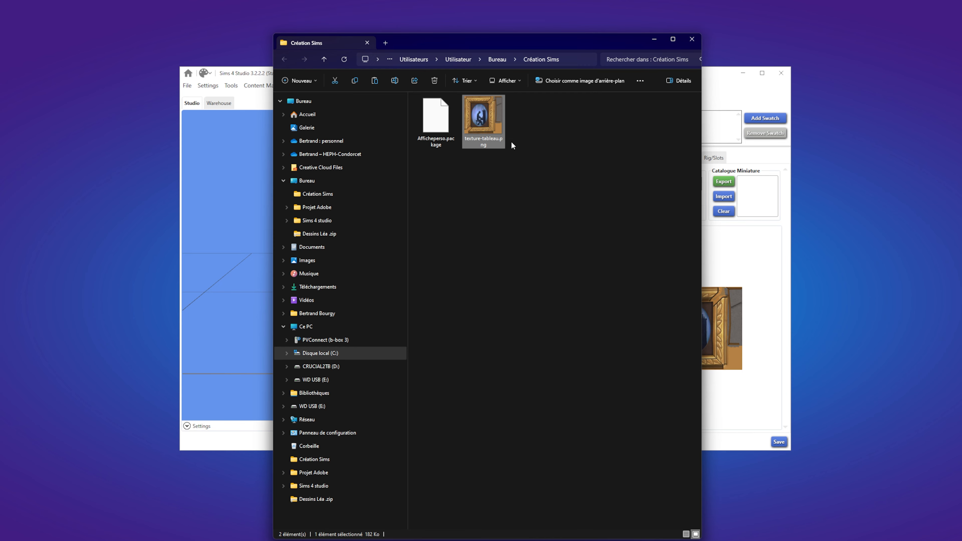
Open texture-tableau.png from the Création Sims folder in Paint
right_click(476, 128)
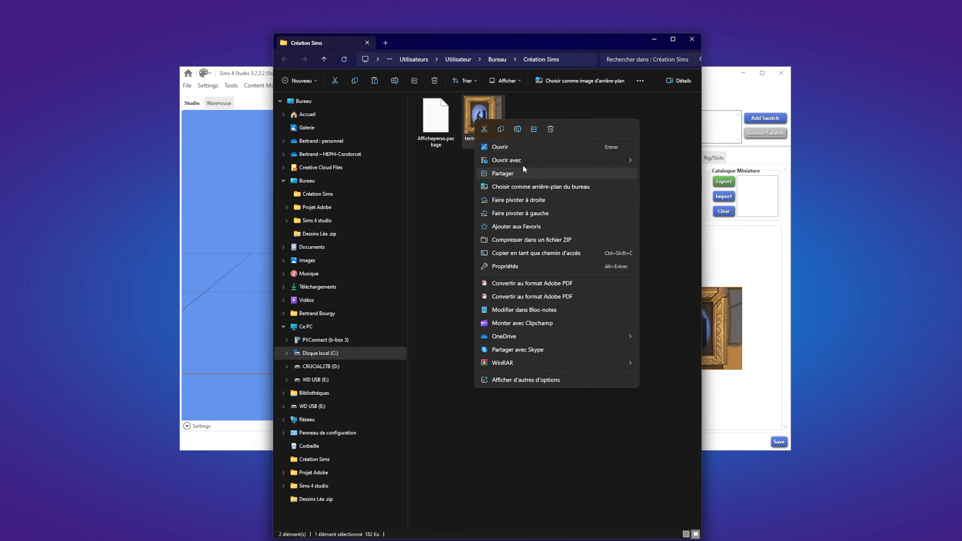
mouse_move(520, 159)
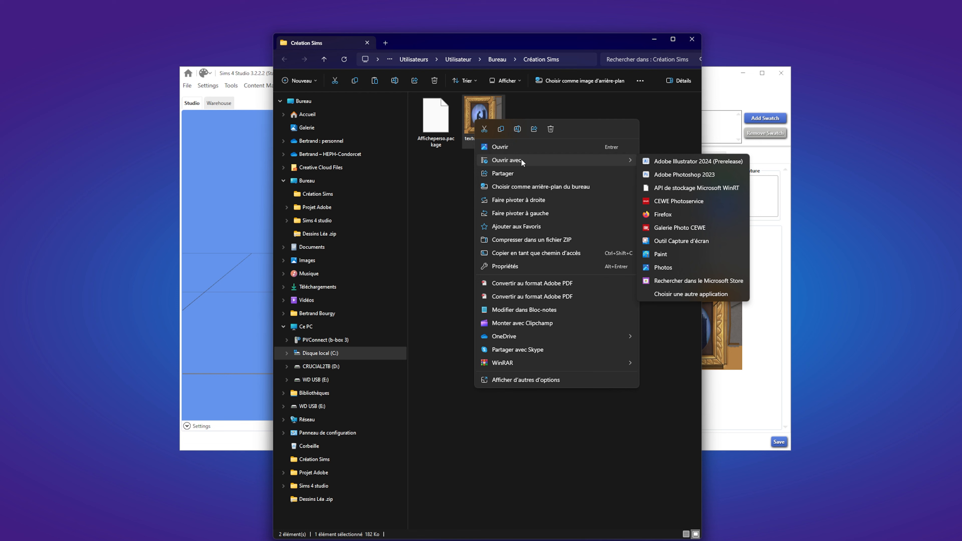
click(673, 253)
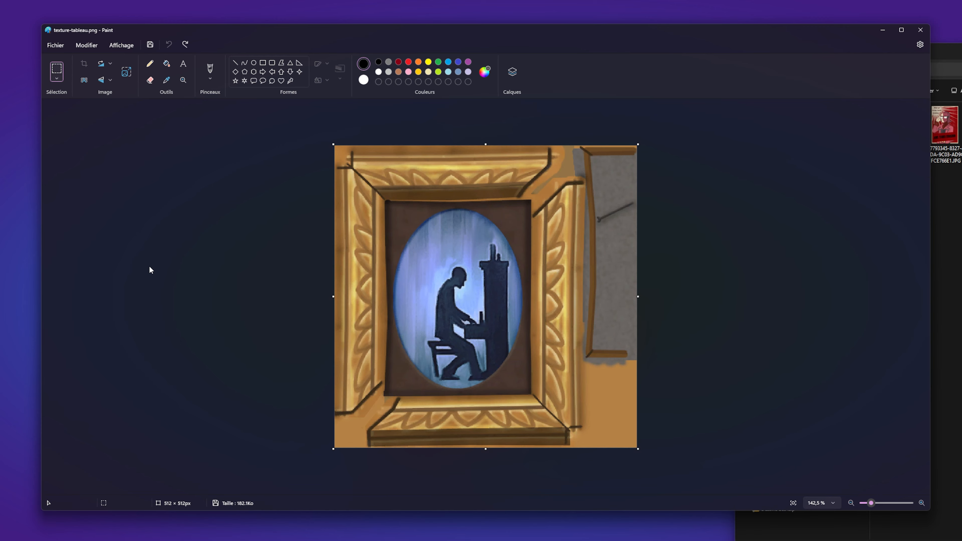
Import the Wallace Fragrance poster JPG from file onto the texture canvas
click(60, 46)
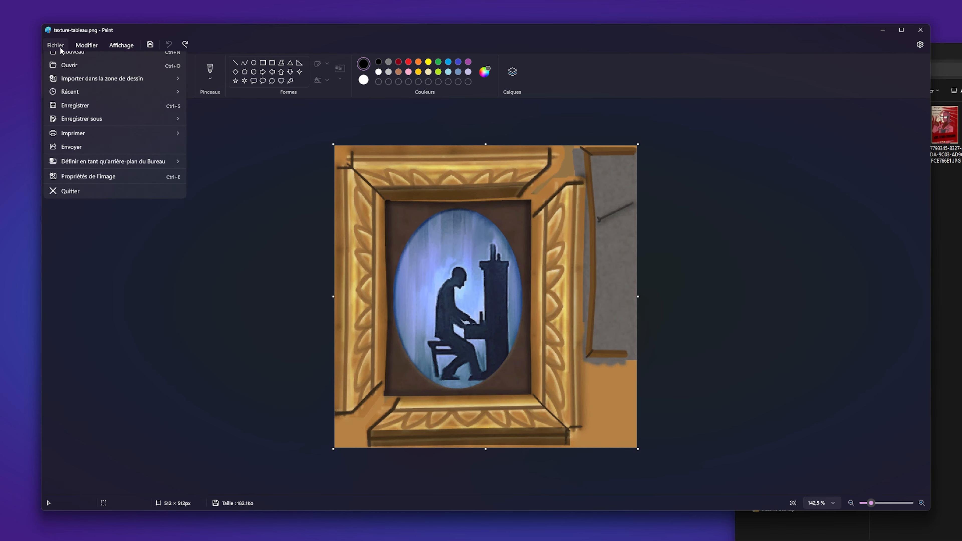
mouse_move(88, 88)
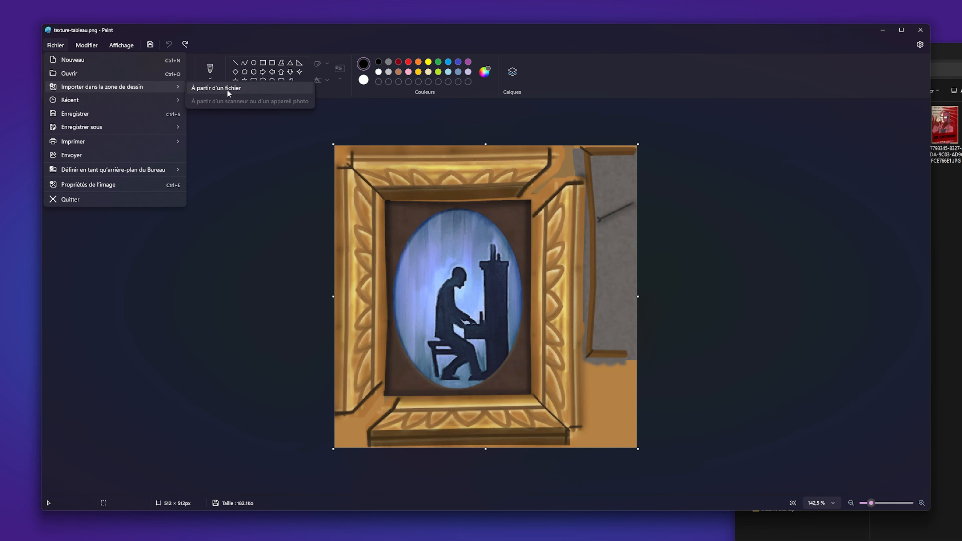
click(249, 87)
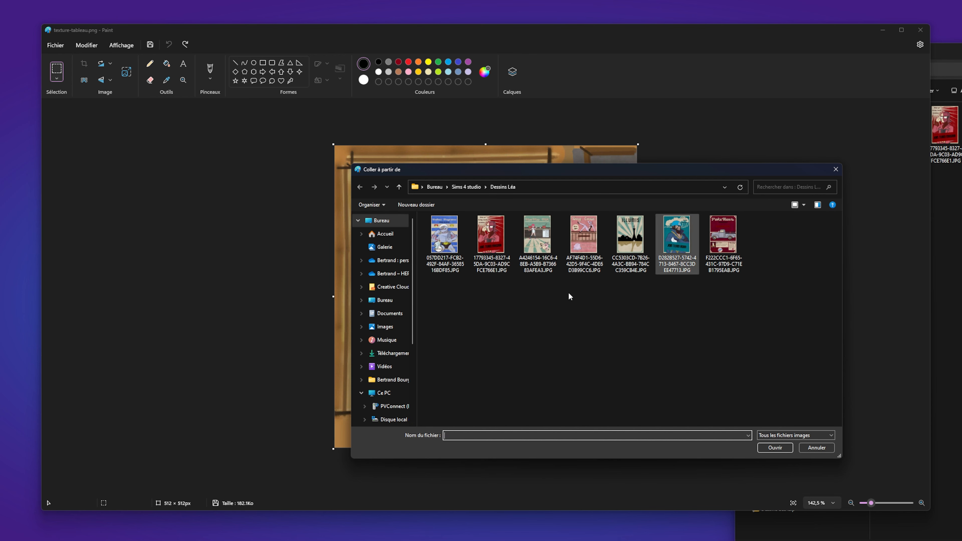
click(436, 241)
double_click(439, 245)
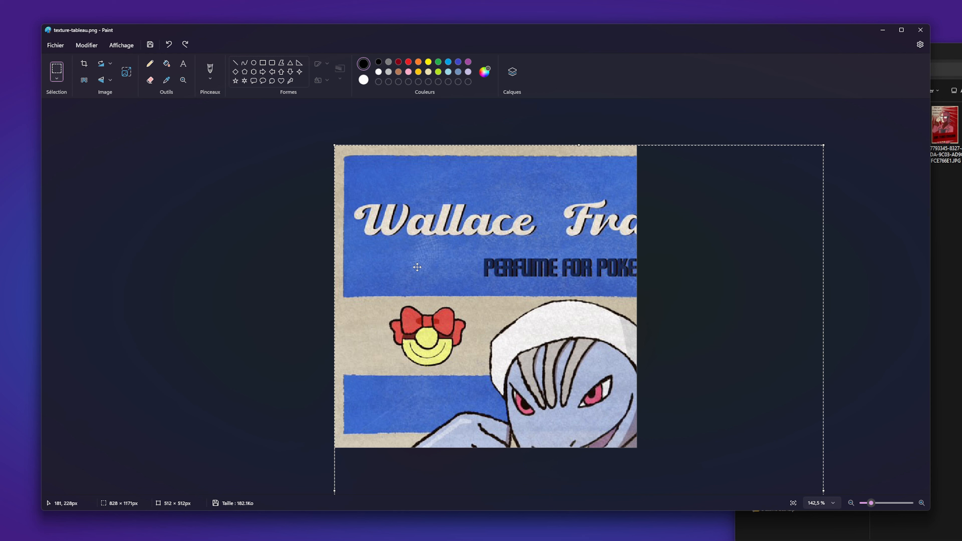
Resize the imported poster to 30 percent with its proportions locked
right_click(495, 297)
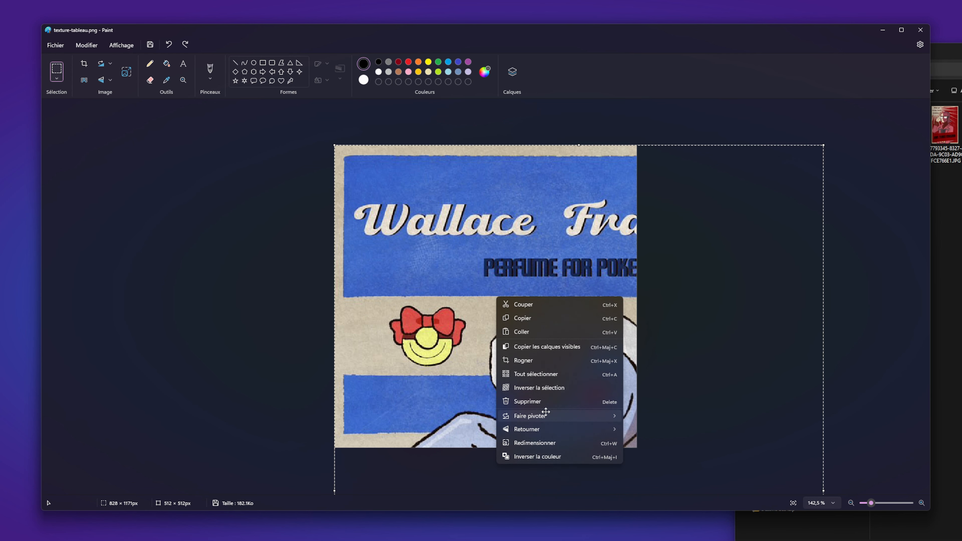
click(554, 443)
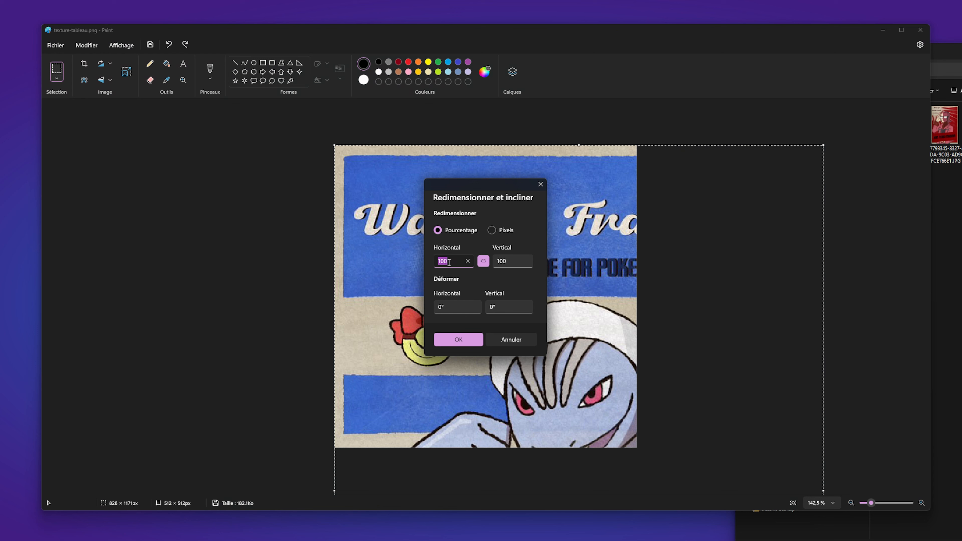
text(30)
click(468, 339)
Place the poster over the pianist picture, fit it inside the gold frame at about 247 × 330 px, and save the image
mouse_move(411, 190)
mouse_down()
mouse_move(400, 212)
mouse_move(549, 252)
mouse_move(459, 248)
mouse_up()
mouse_move(451, 211)
mouse_down()
mouse_move(412, 164)
mouse_move(425, 197)
mouse_move(431, 167)
mouse_move(459, 211)
mouse_move(450, 209)
mouse_up()
drag(531, 200, 532, 200)
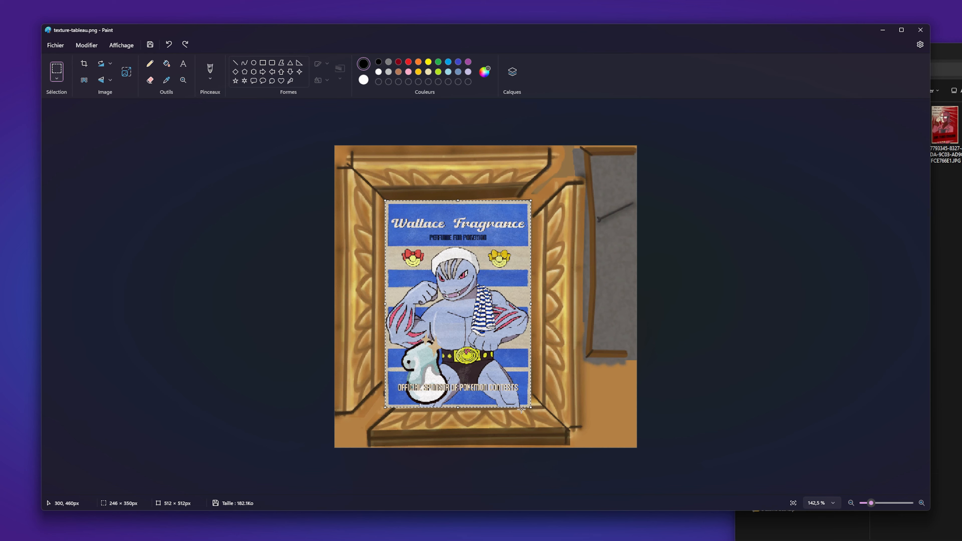
drag(531, 407, 532, 397)
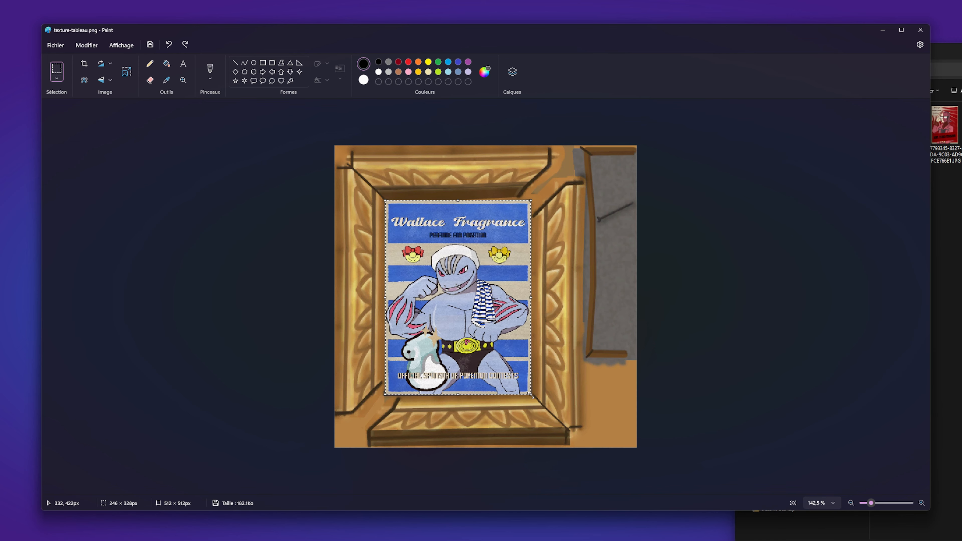
mouse_move(385, 397)
mouse_down()
mouse_move(394, 390)
mouse_move(385, 396)
mouse_up()
click(715, 424)
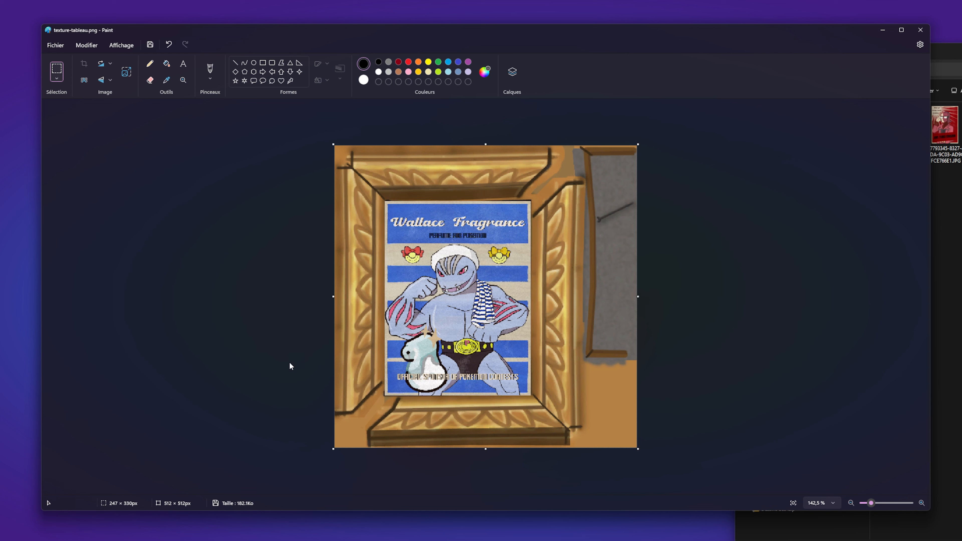
click(53, 45)
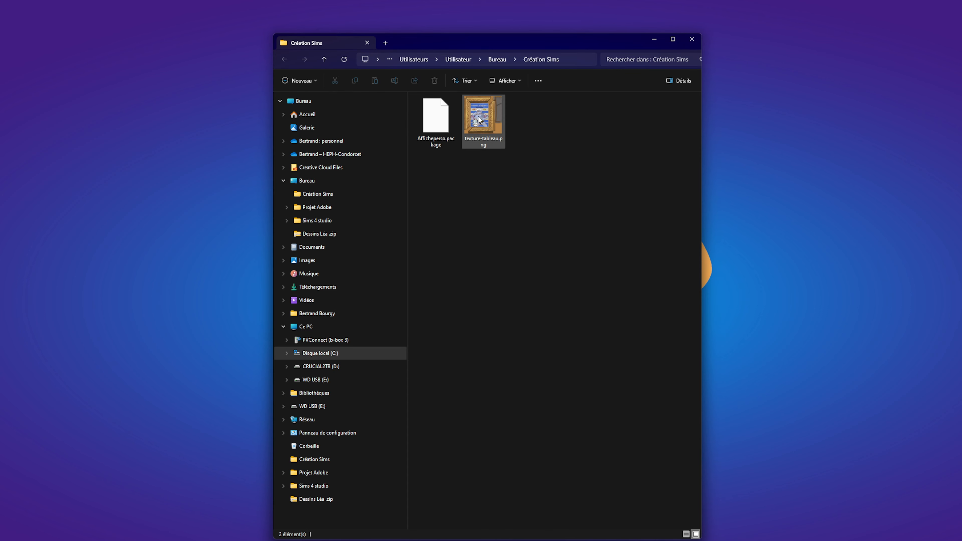
Check the edited texture-tableau.png from the Création Sims folder in the image viewer
double_click(480, 118)
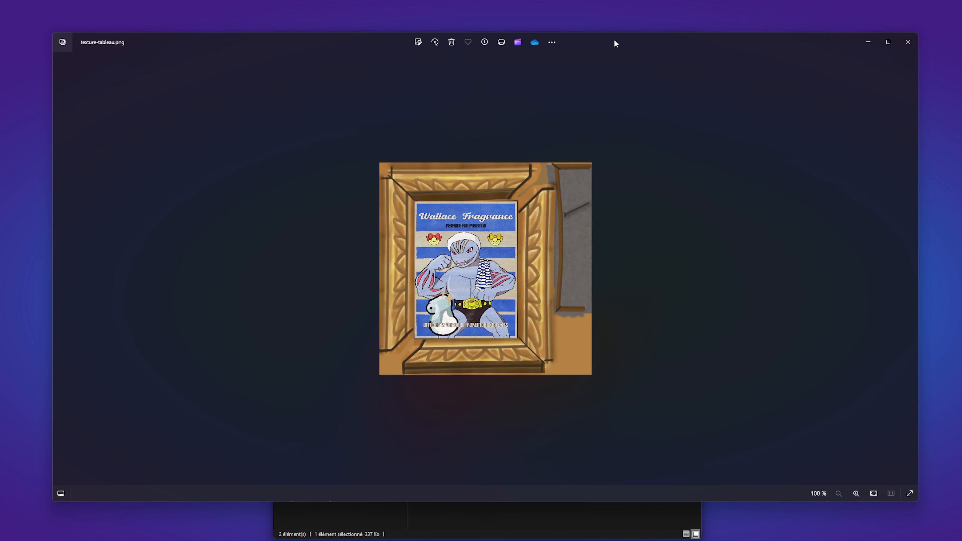
drag(615, 40, 604, 39)
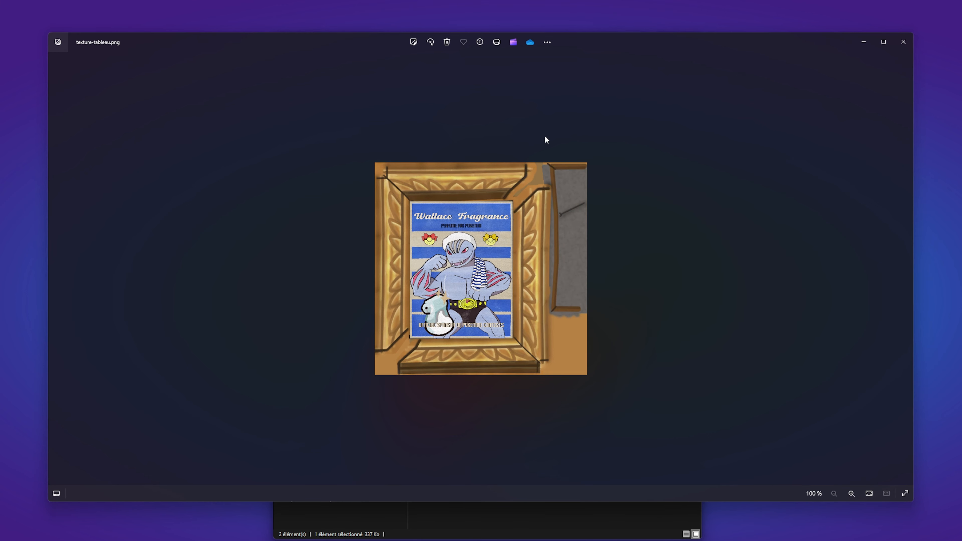
click(902, 44)
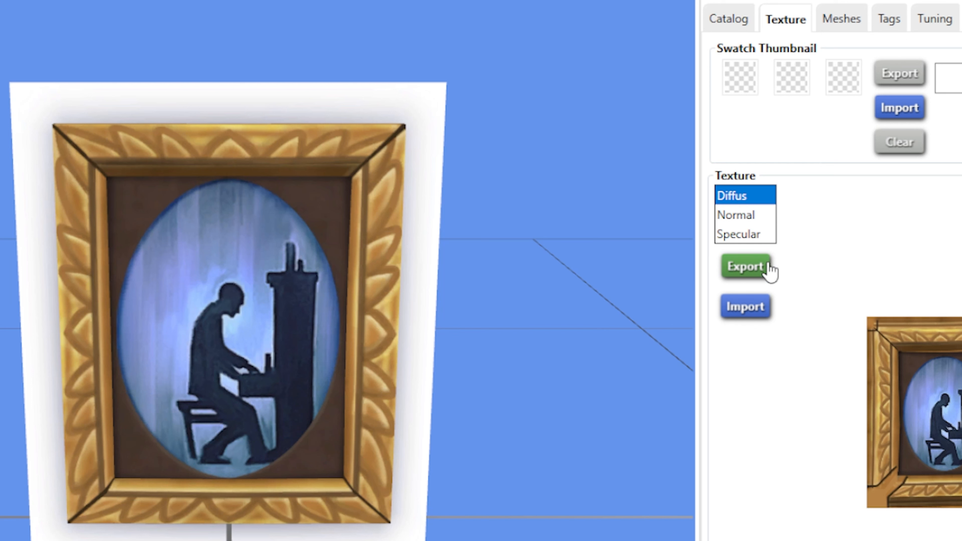
Switch to Sims 4 Studio, import texture-tableau.png as the painting's Diffus texture, and save the package
click(748, 303)
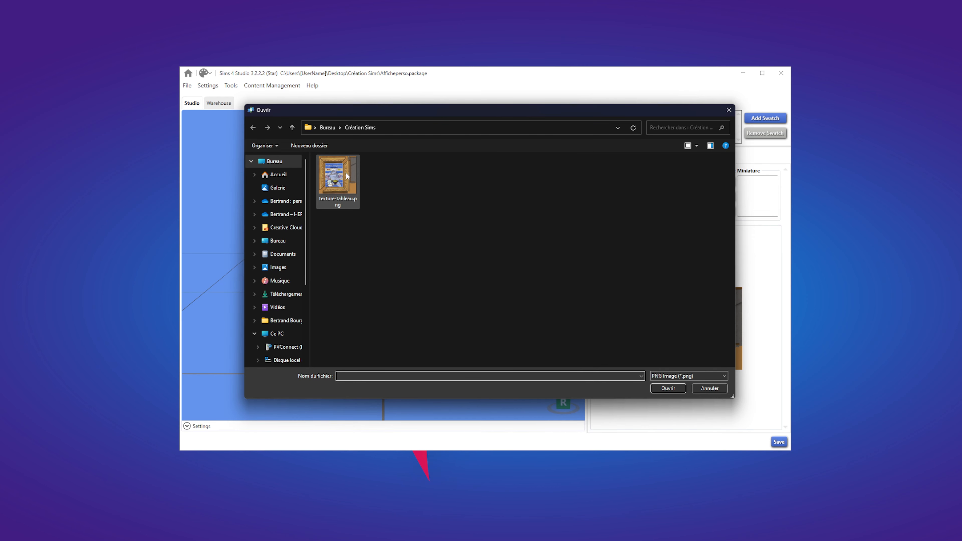
click(339, 181)
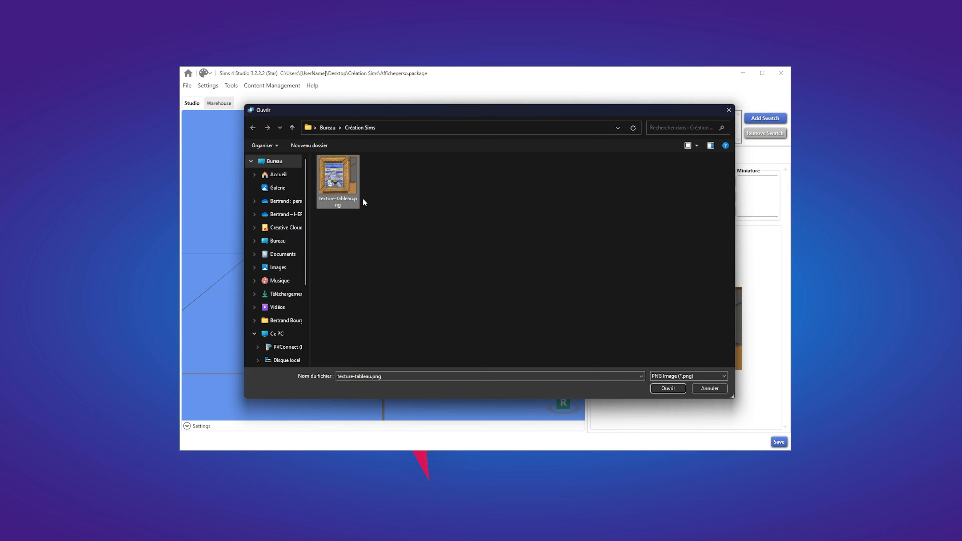
double_click(339, 183)
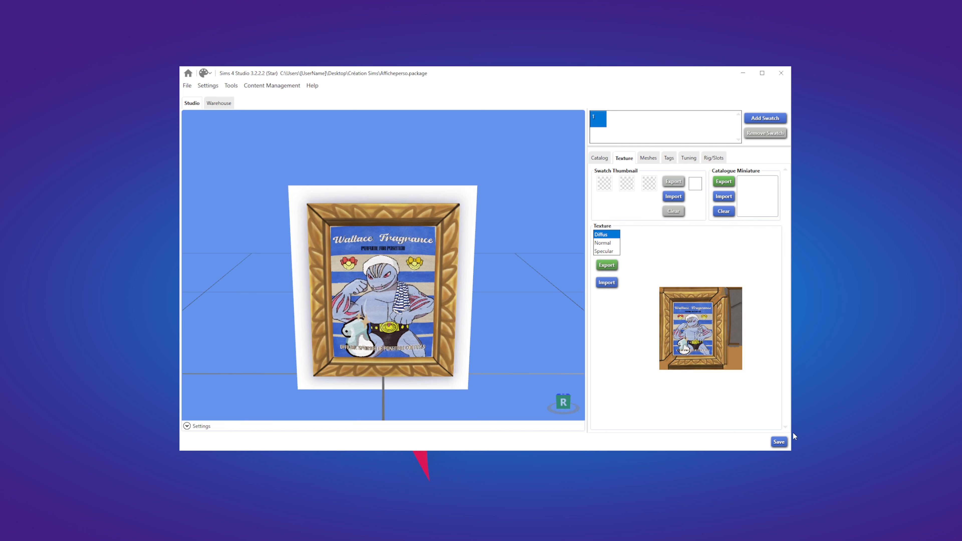
click(774, 446)
drag(519, 280, 479, 240)
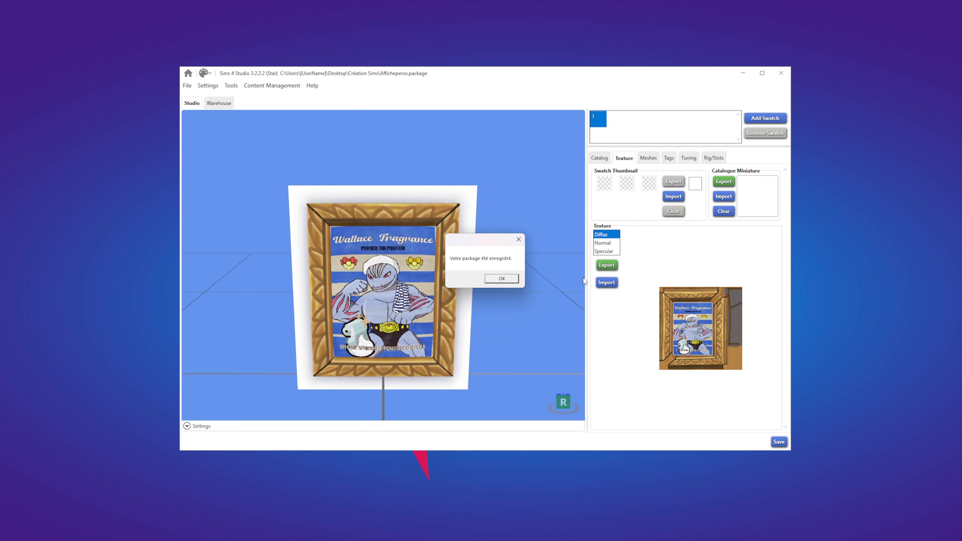
click(504, 279)
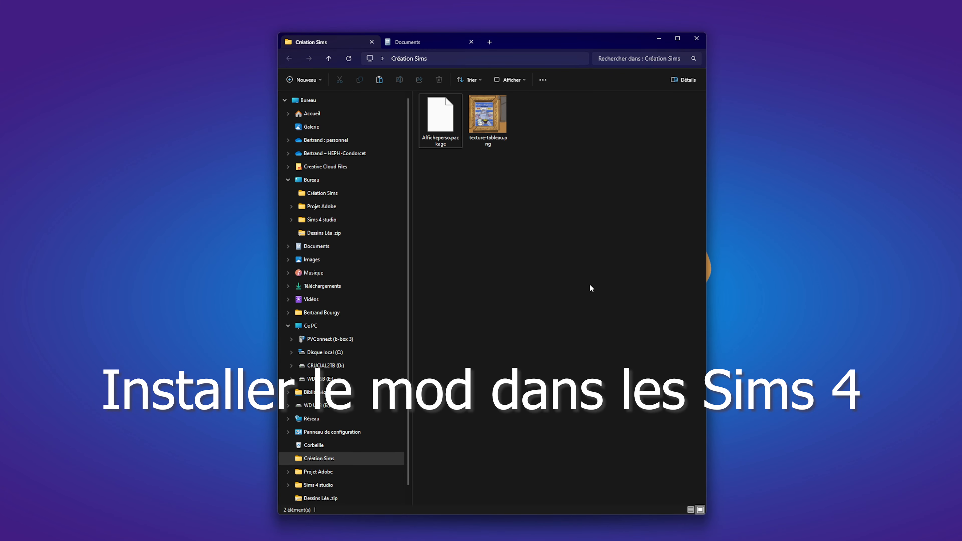
Copy Afficheperso.package from the Création Sims folder
click(437, 117)
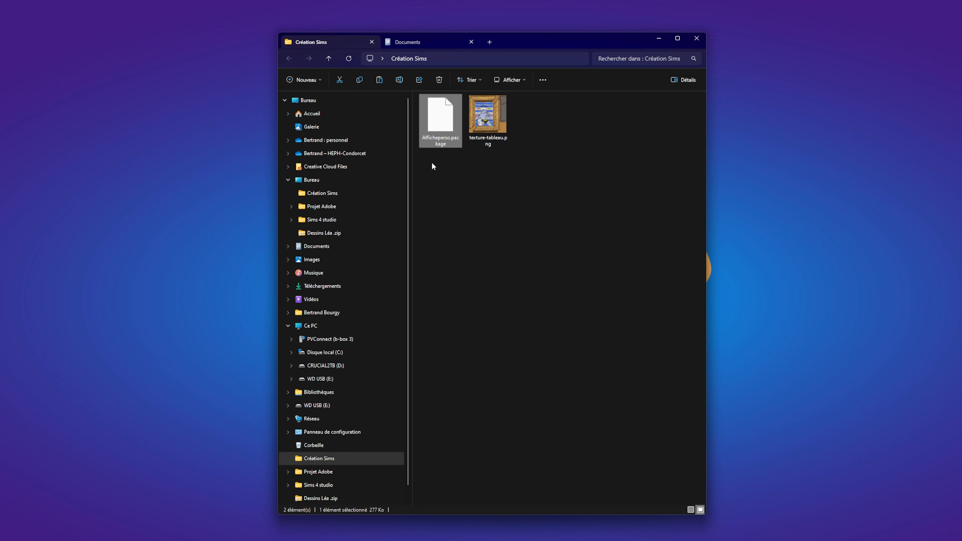
right_click(444, 124)
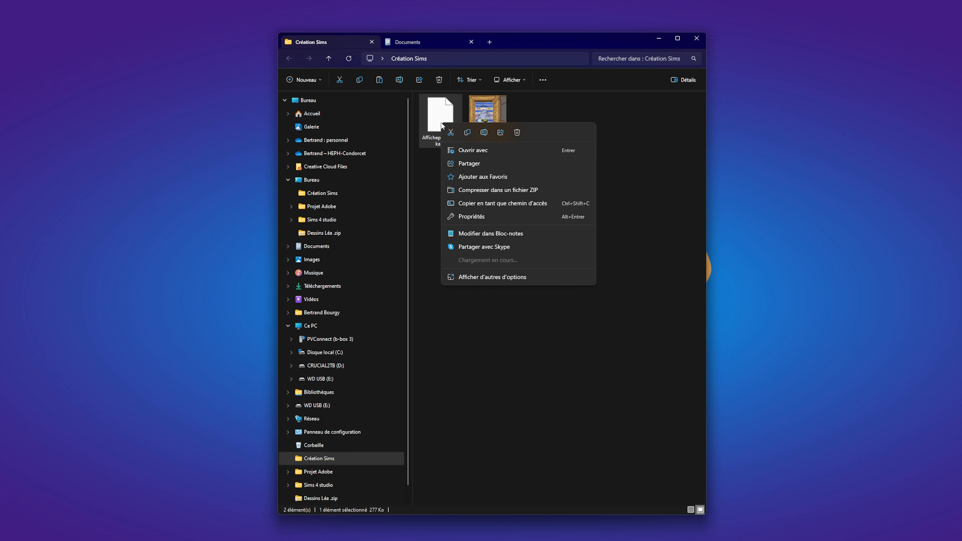
click(468, 131)
click(477, 224)
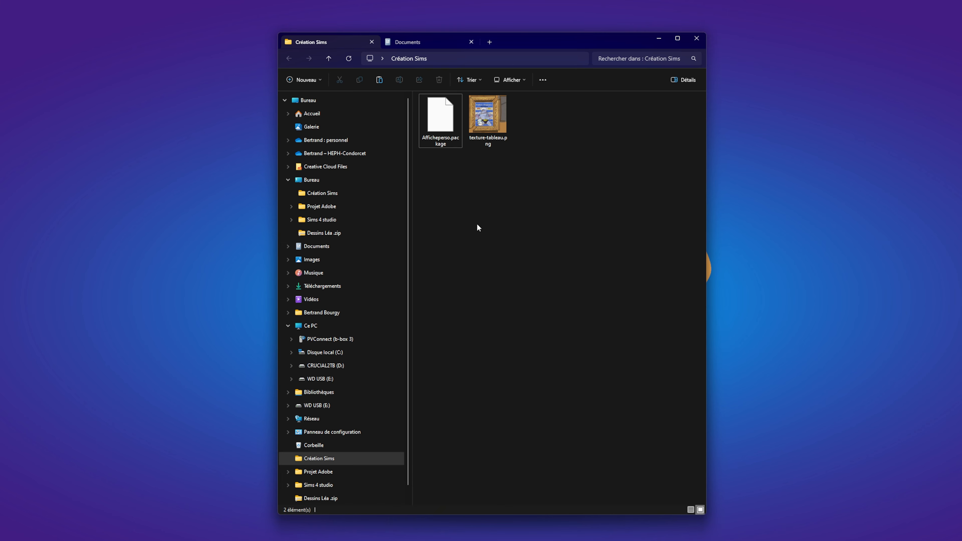
Open the Mods folder under Documents > Electronic Arts > Les Sims 4
click(428, 39)
click(329, 193)
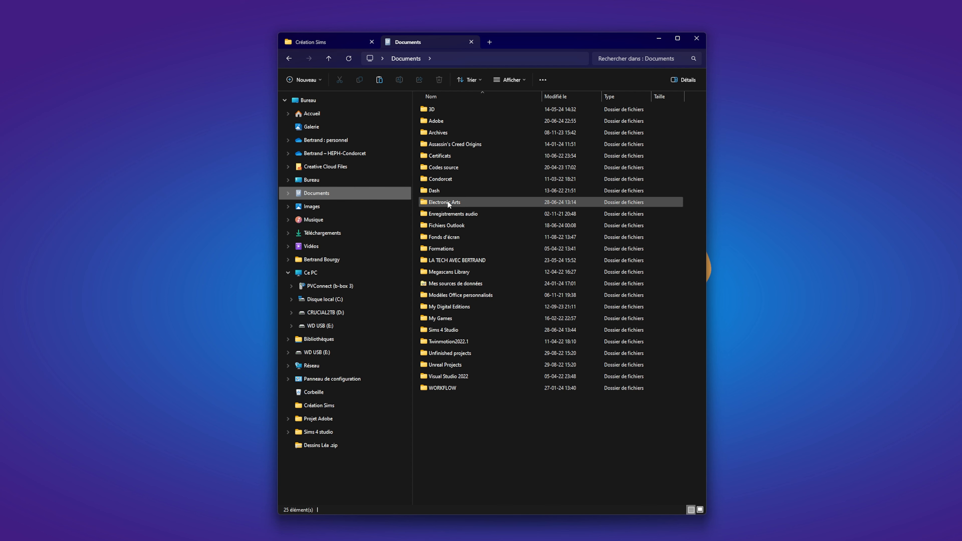
click(462, 202)
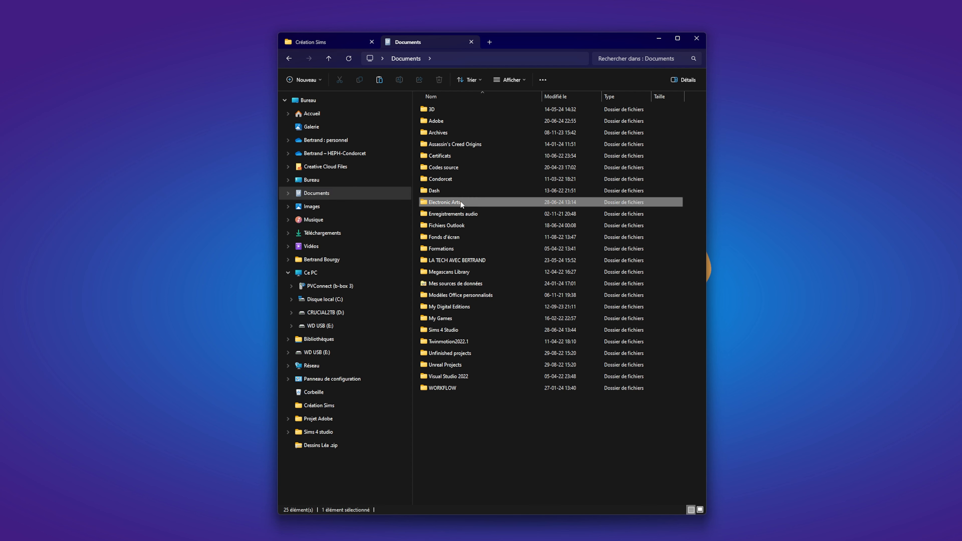
double_click(476, 202)
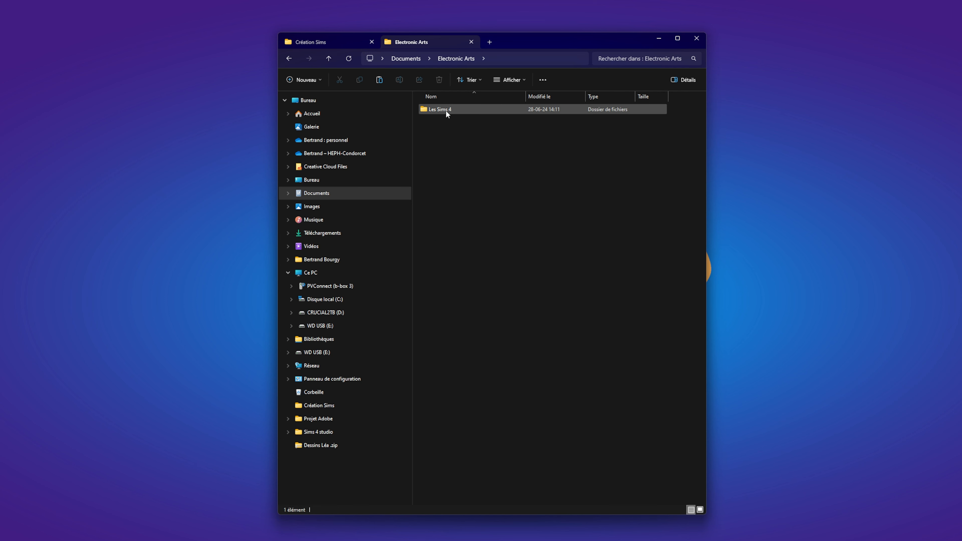
mouse_move(456, 111)
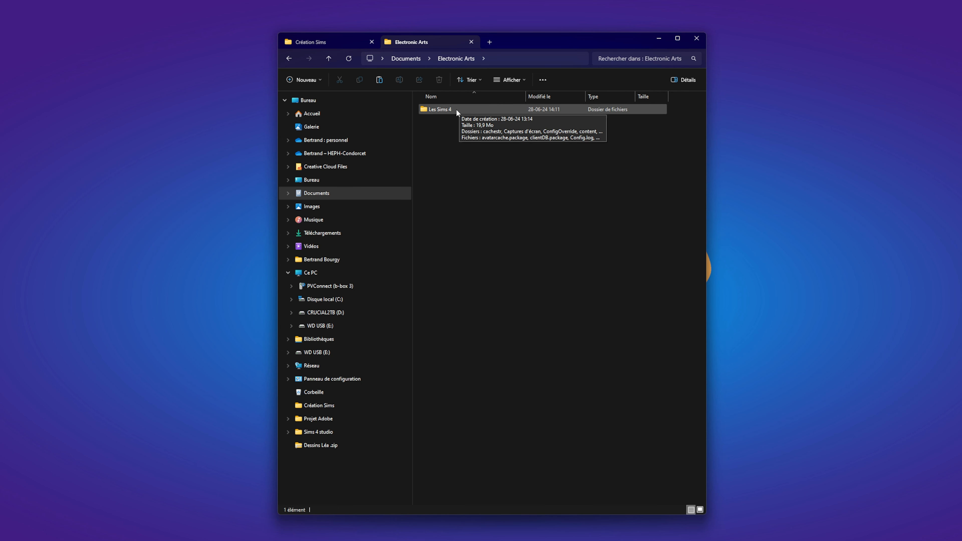
double_click(464, 108)
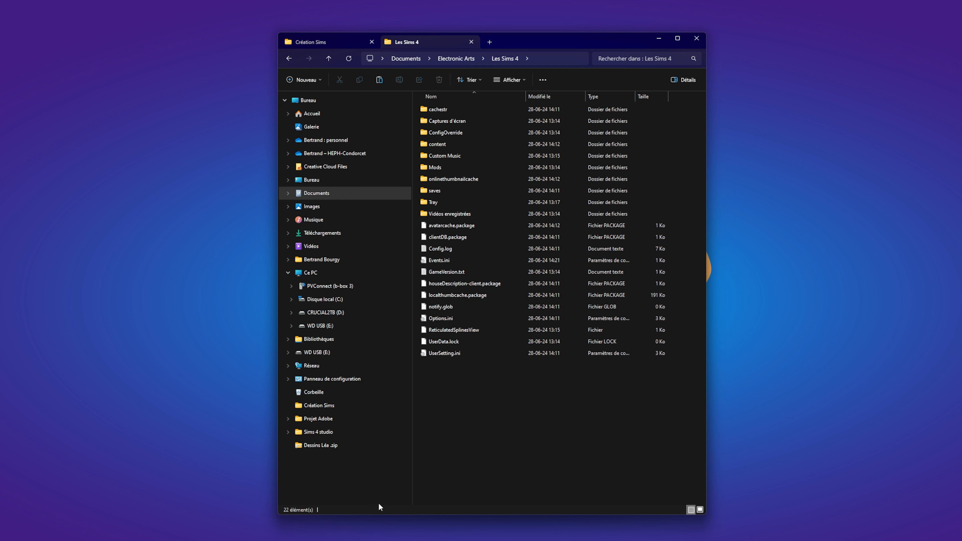
double_click(450, 165)
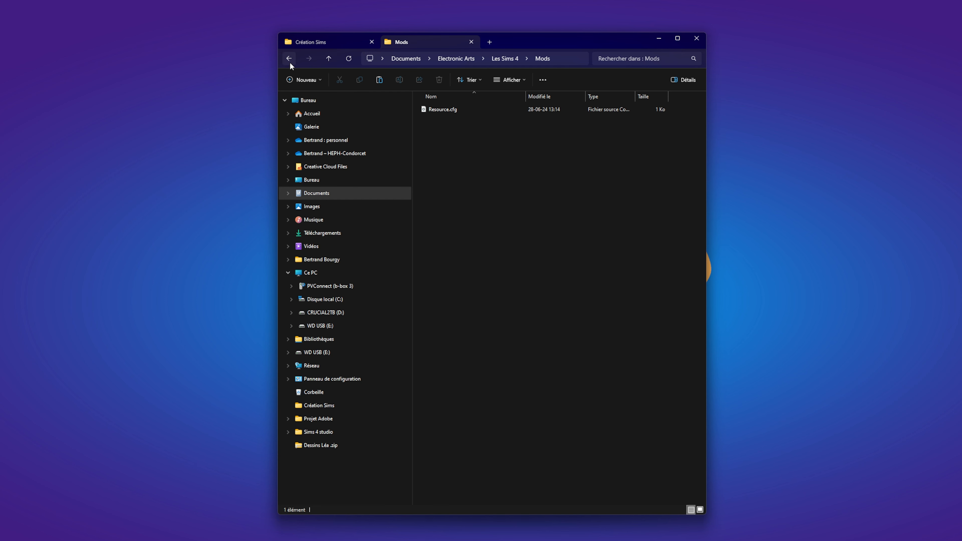
key(alt+Left)
right_click(505, 412)
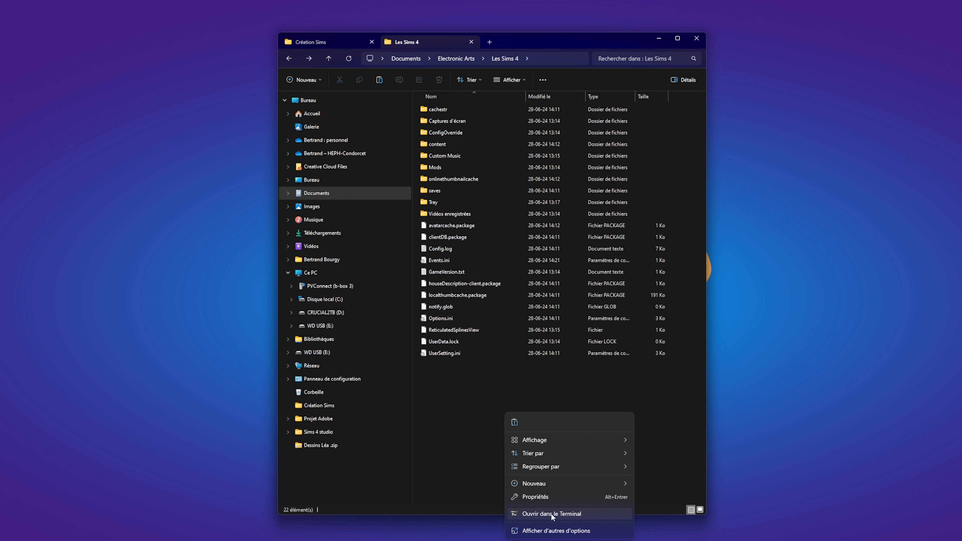
mouse_move(544, 483)
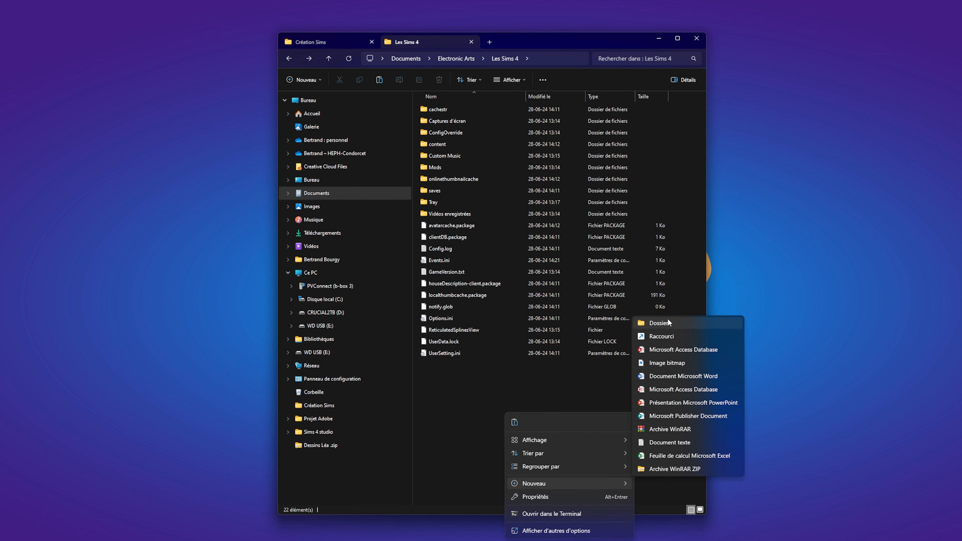
click(441, 167)
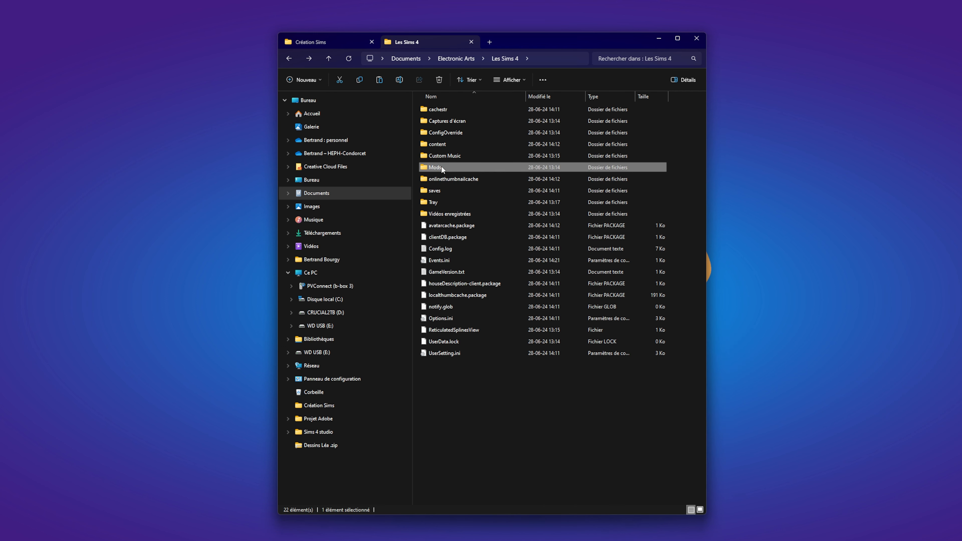
mouse_move(480, 168)
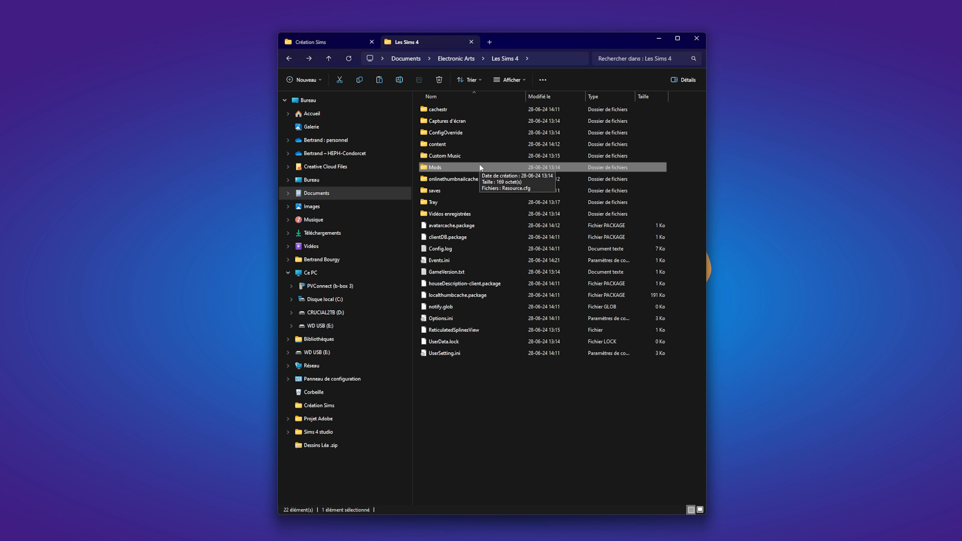
double_click(479, 167)
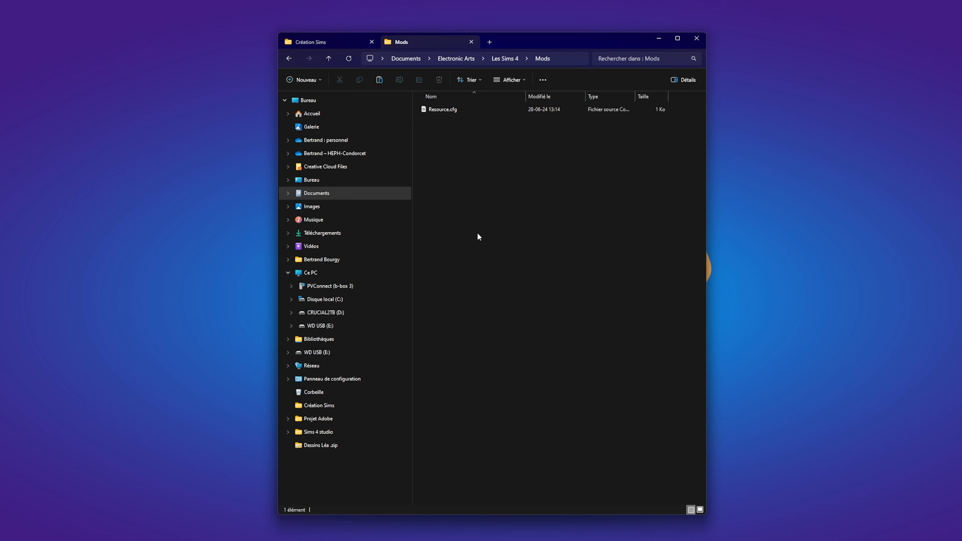
Paste the copied Afficheperso.package into the Mods folder and minimize the file window
right_click(484, 205)
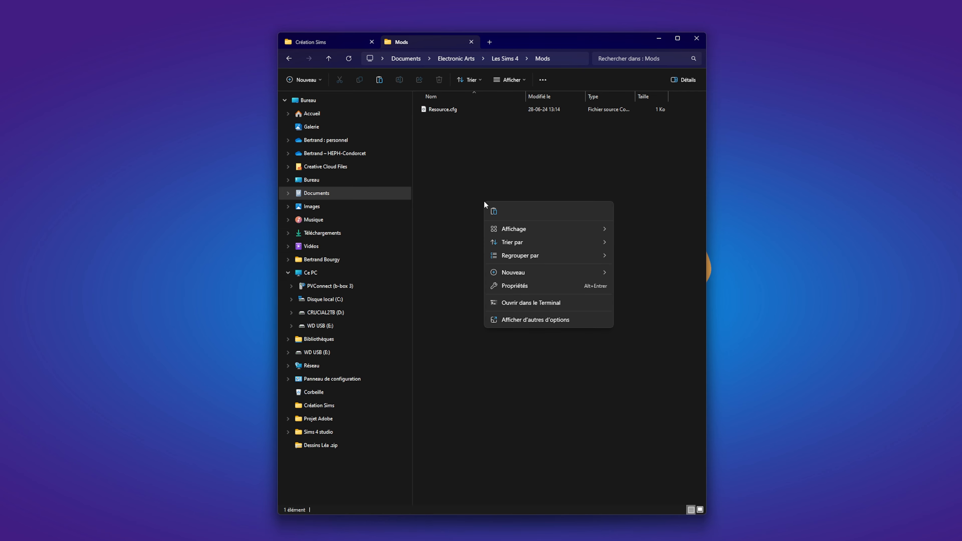
click(493, 212)
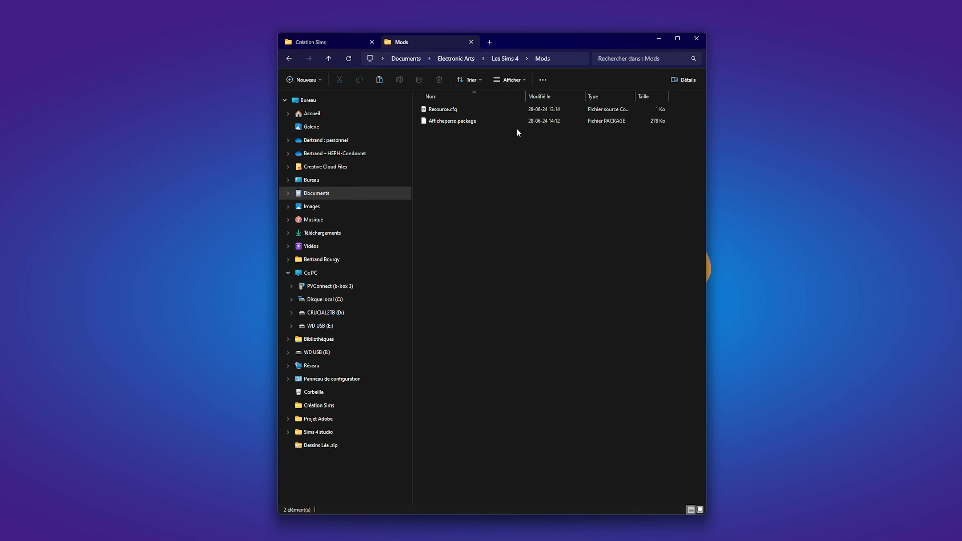
click(659, 39)
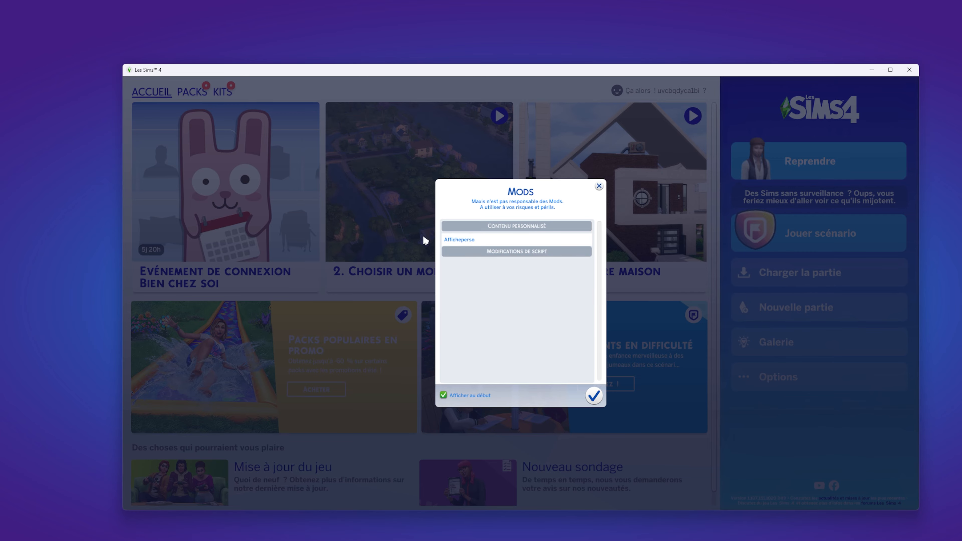
In Les Sims 4, dismiss the startup mods list and check the custom content and mods setting in the game's Autres options
click(594, 396)
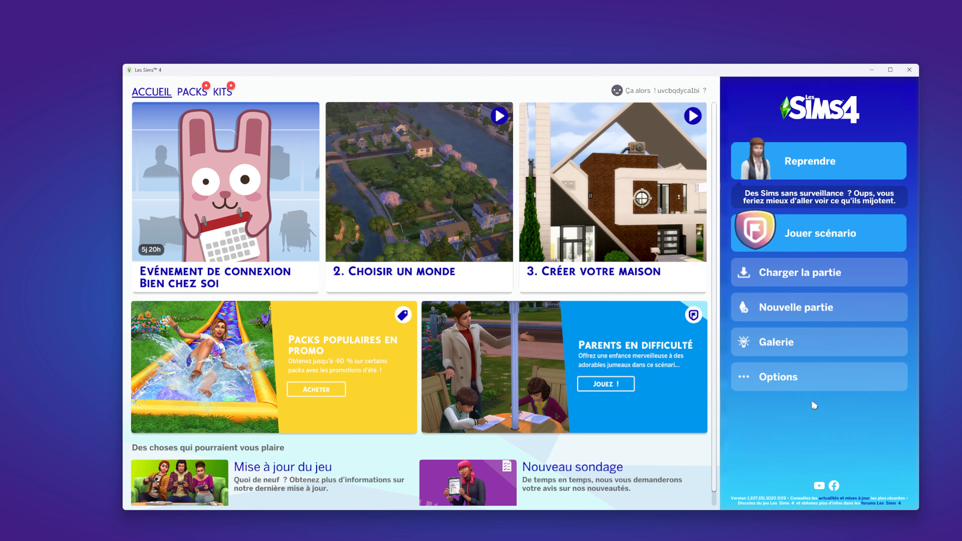
click(786, 386)
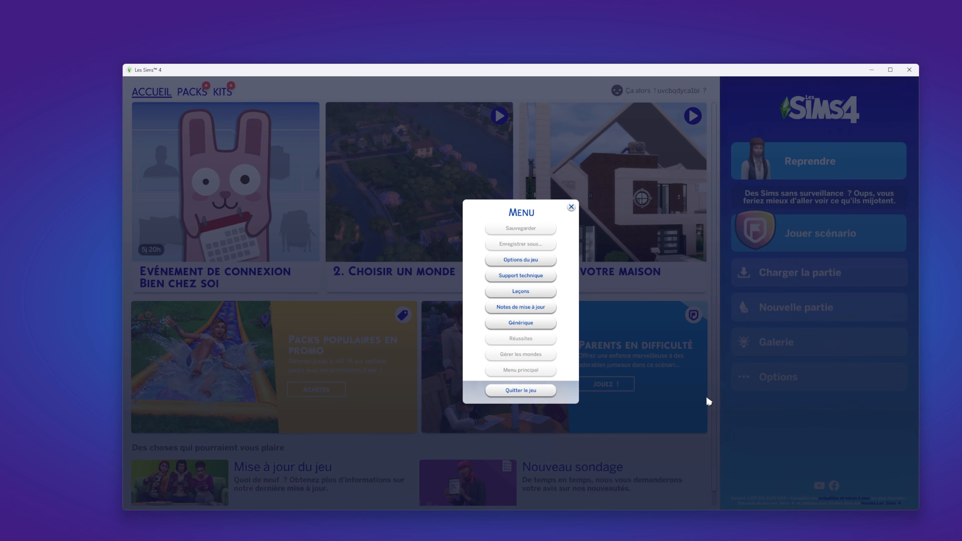
click(520, 261)
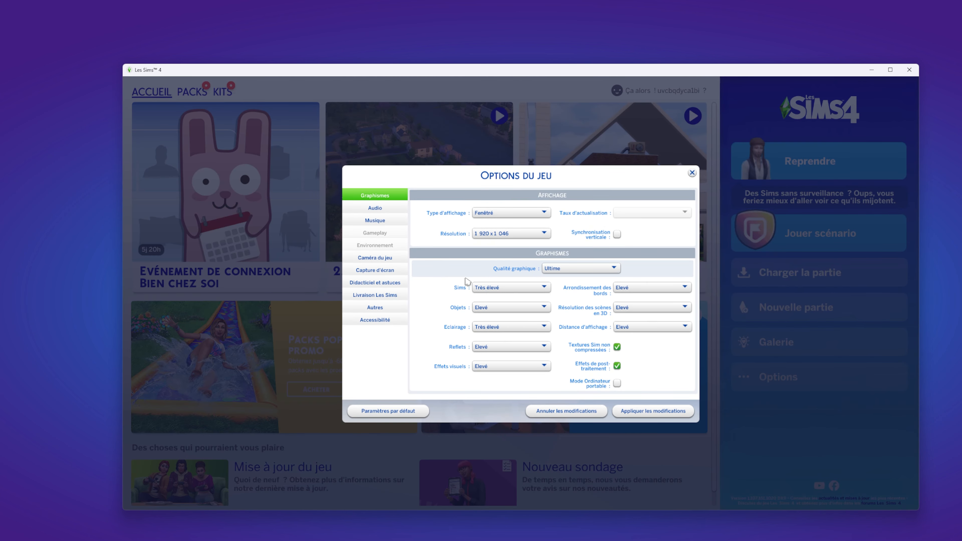
click(374, 308)
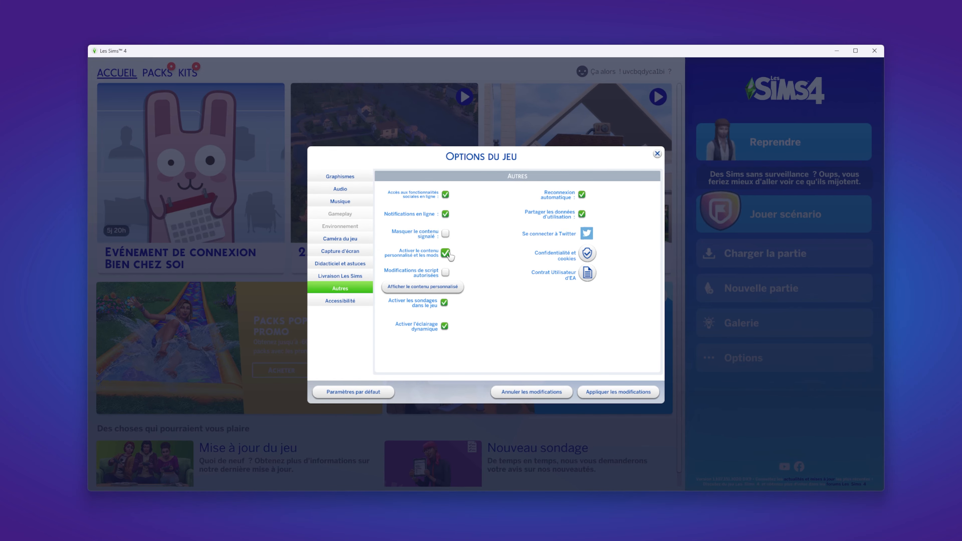
click(658, 155)
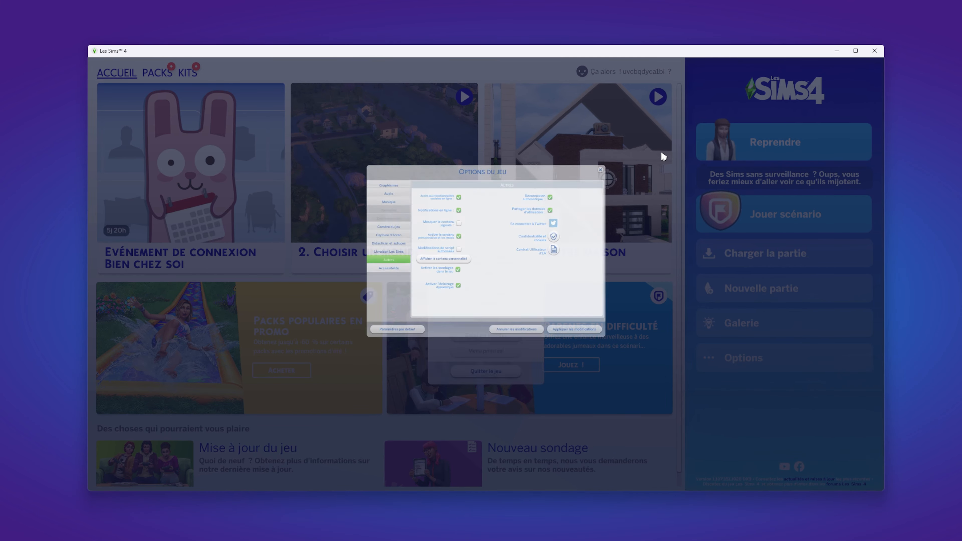
click(537, 190)
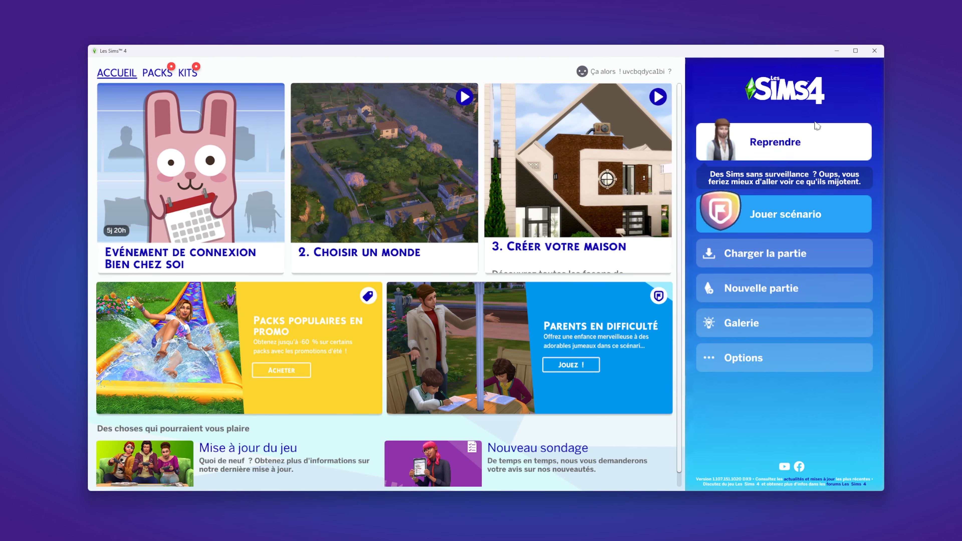
Resume the saved game and enter build mode
click(794, 147)
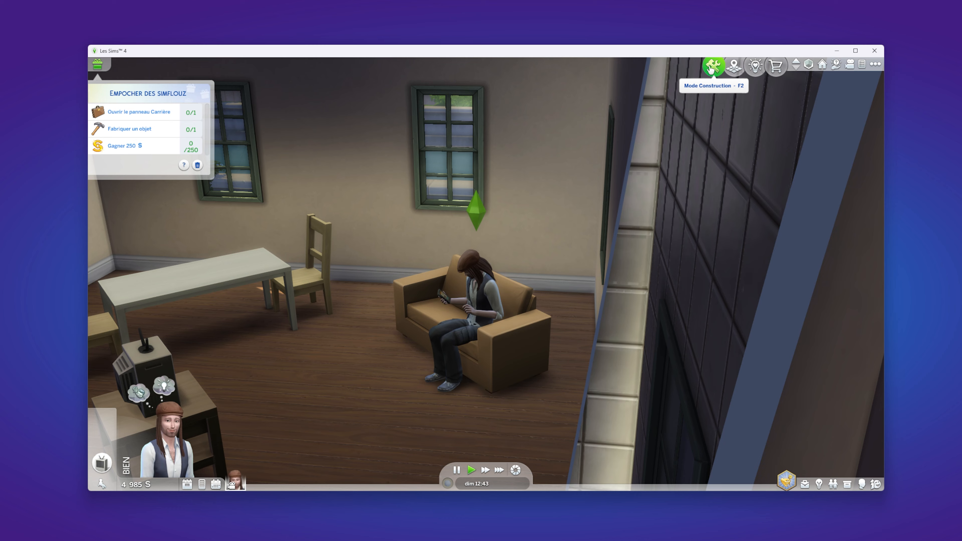
click(711, 67)
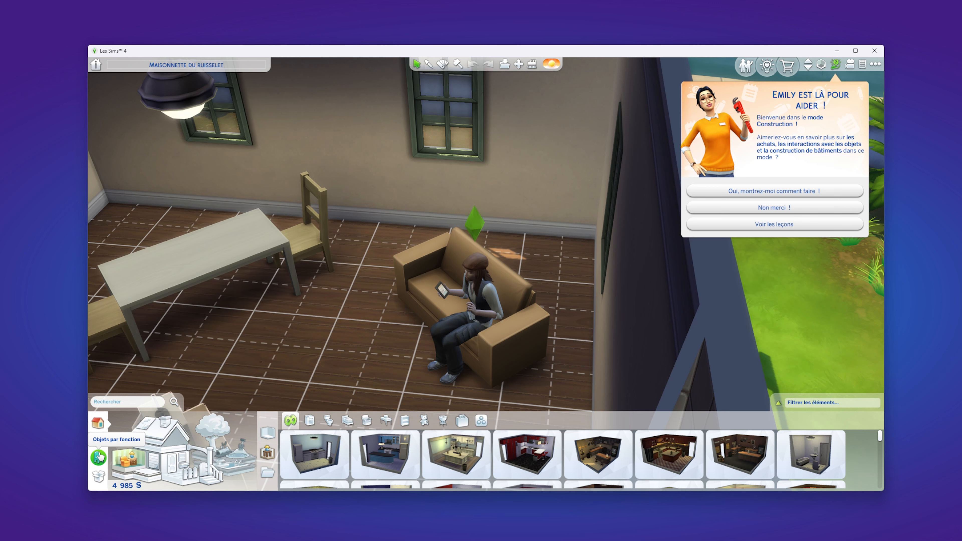
Browse the objects by function and show the paintings in the Décorations category
click(99, 458)
click(138, 423)
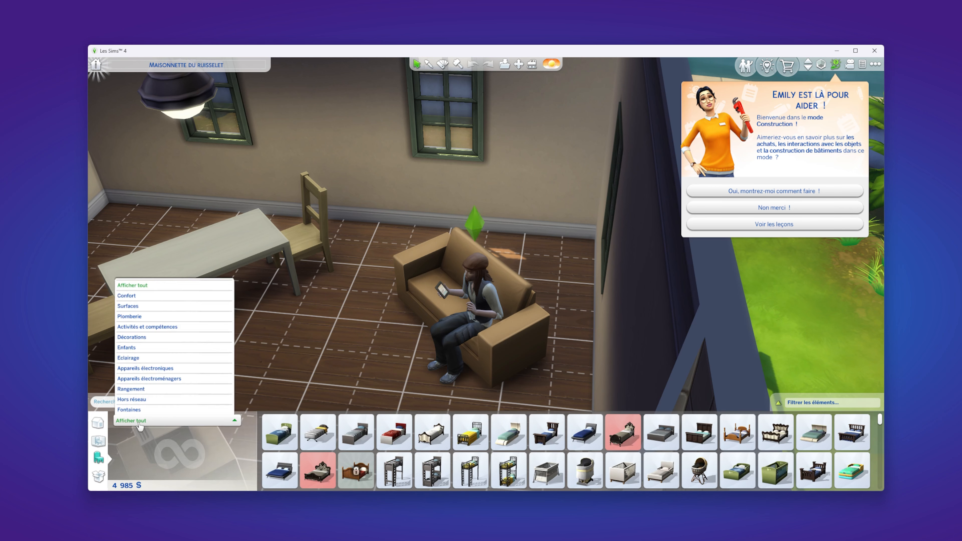
click(150, 337)
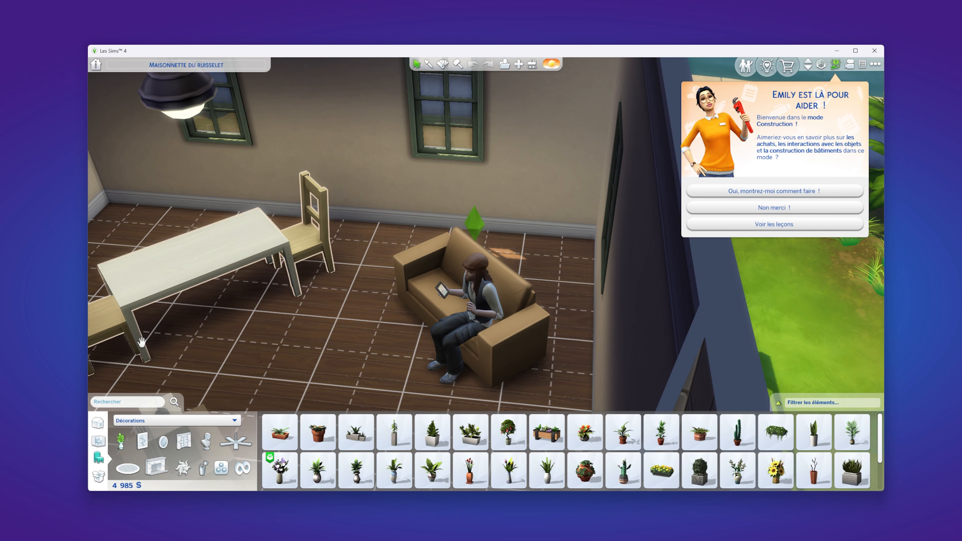
click(146, 441)
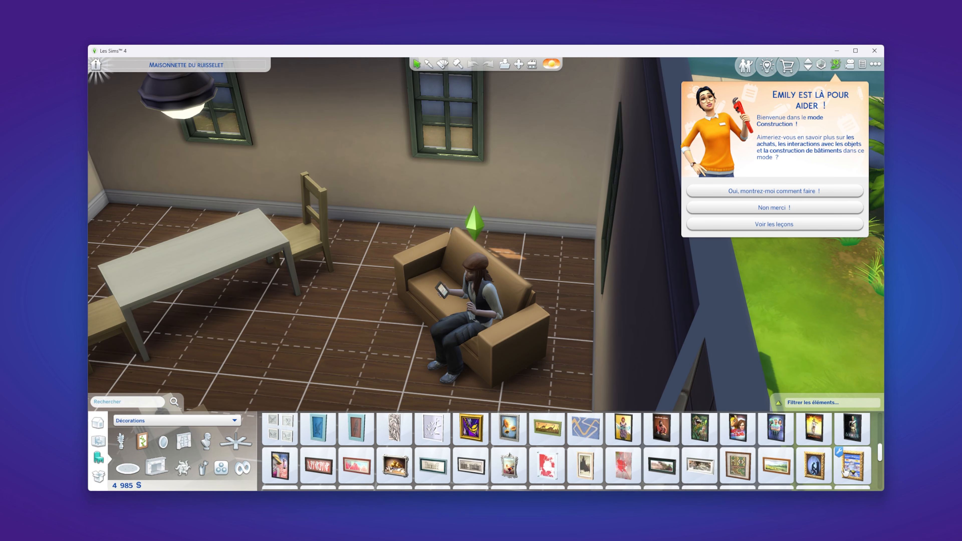
Place the custom gold-framed poster on the back wall between the window and the room's corner, and view it up close
mouse_move(851, 466)
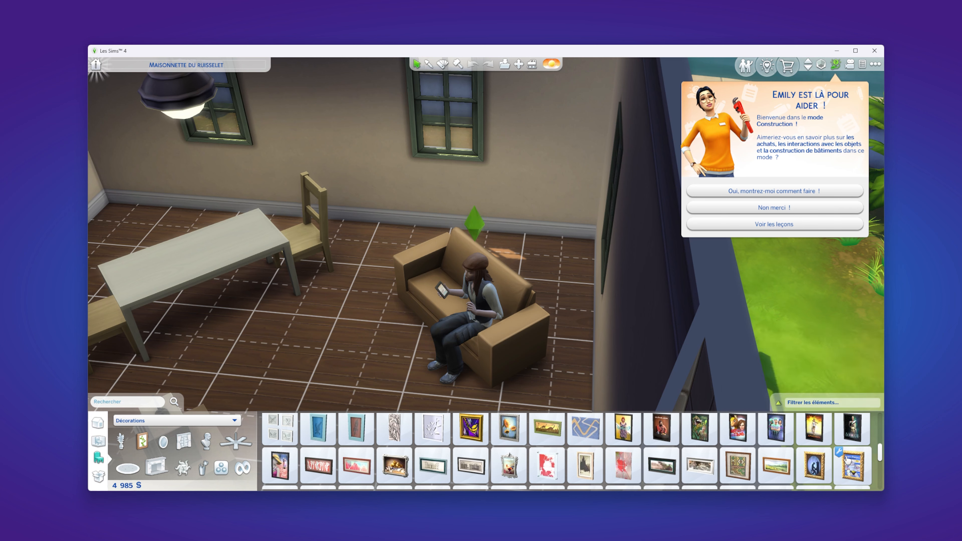
click(850, 468)
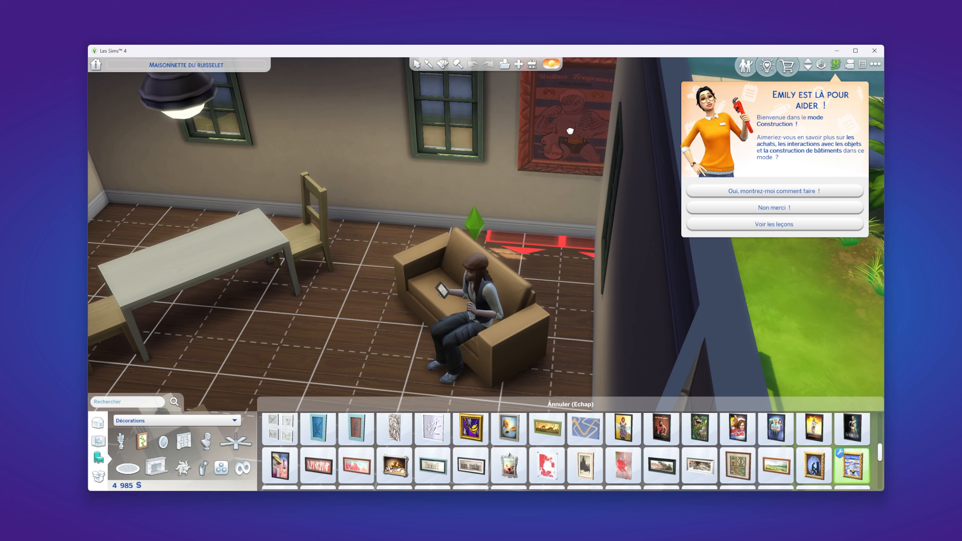
click(547, 126)
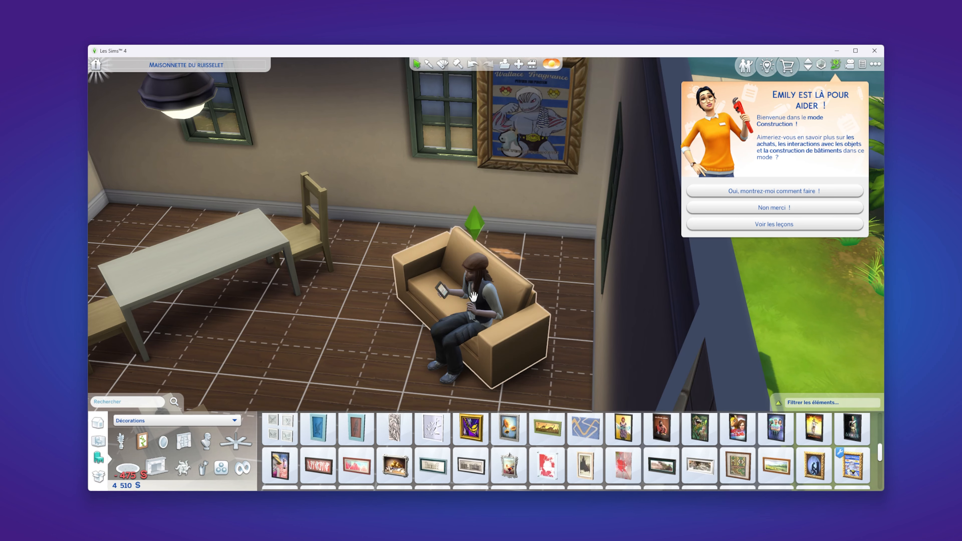
scroll(463, 150, up, 3)
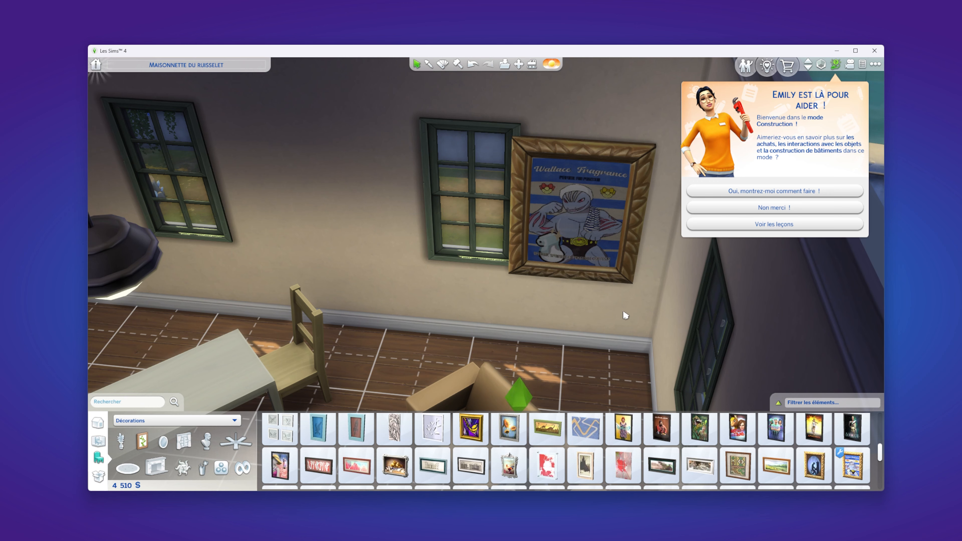
mouse_move(845, 466)
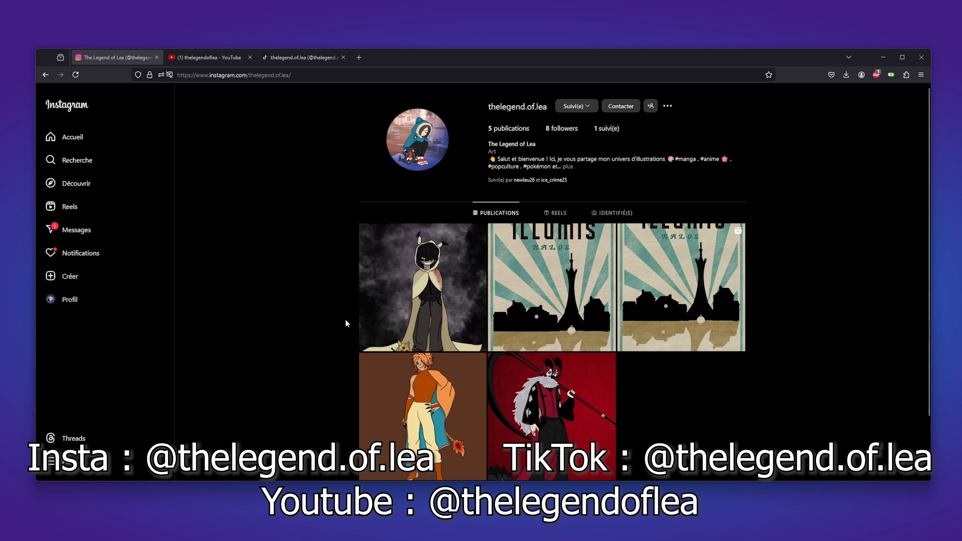
scroll(514, 241, down, 3)
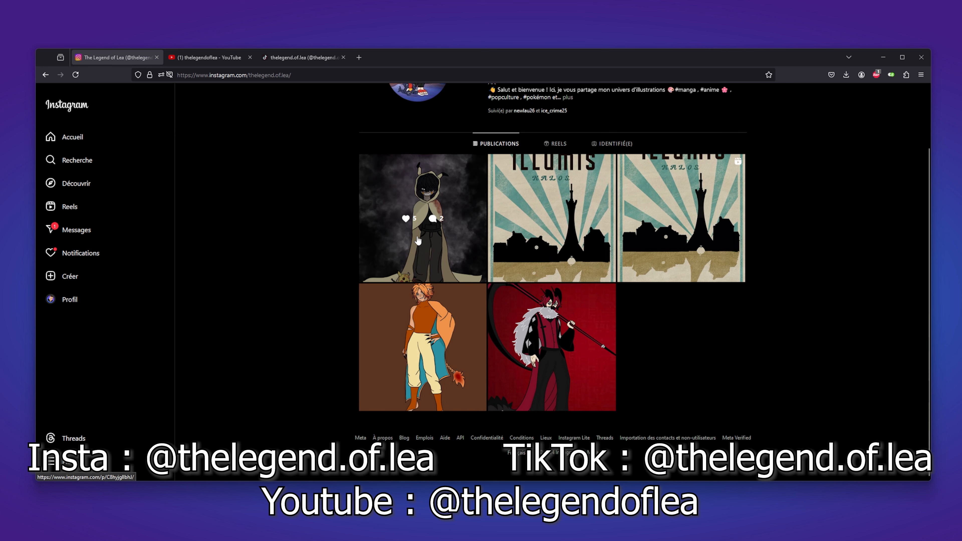
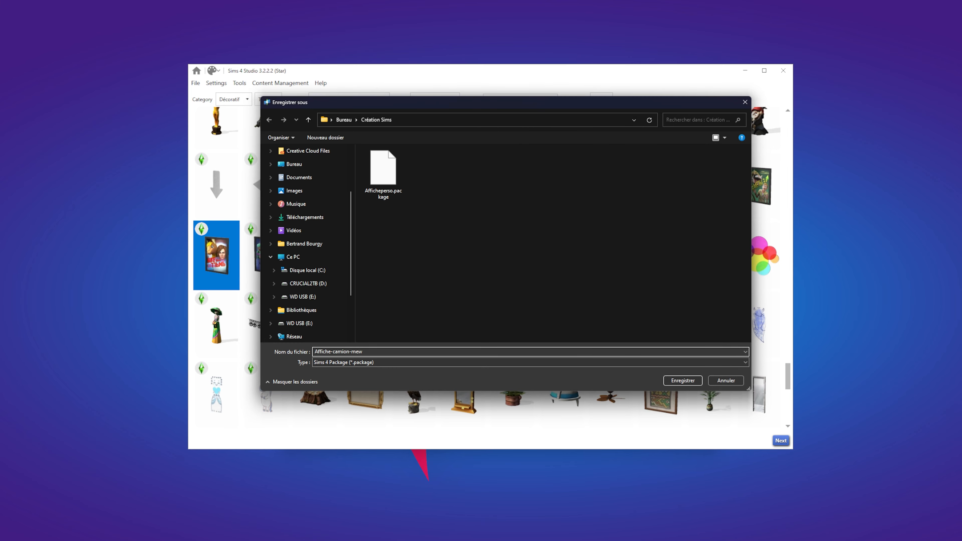
Save the new package as Affiche-camion-mew in the Création Sims folder and name the object "Affiche Mew camion"
click(685, 380)
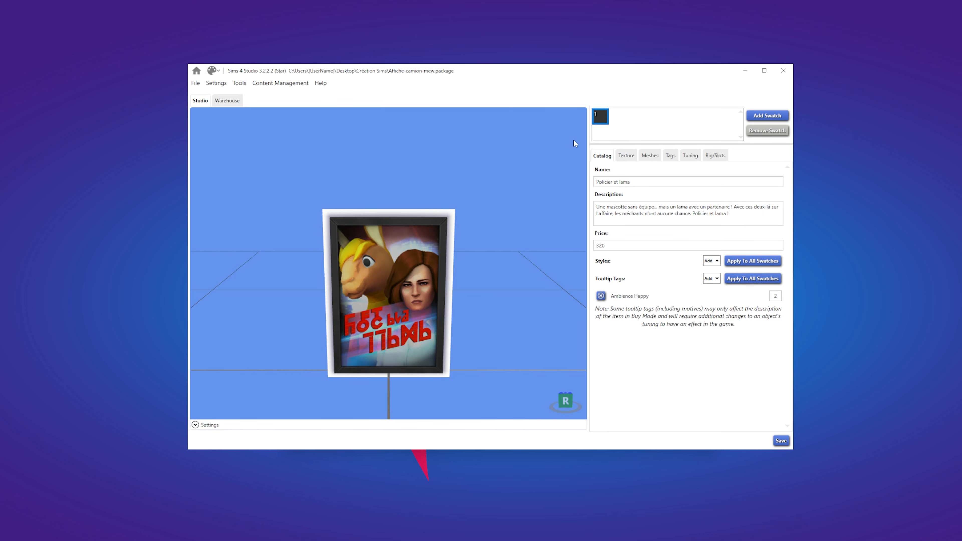
click(634, 182)
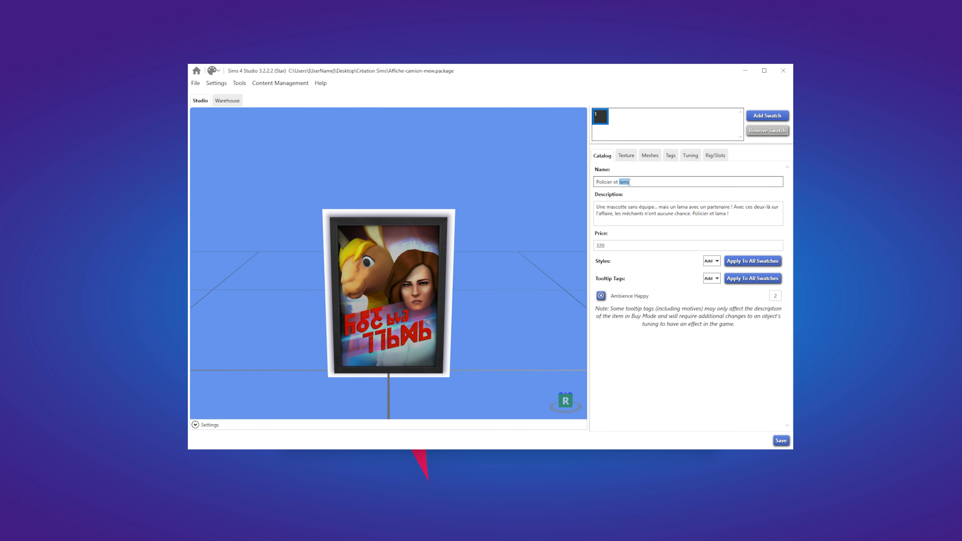
key(ctrl+a)
text(Affiche Mew)
key(Tab)
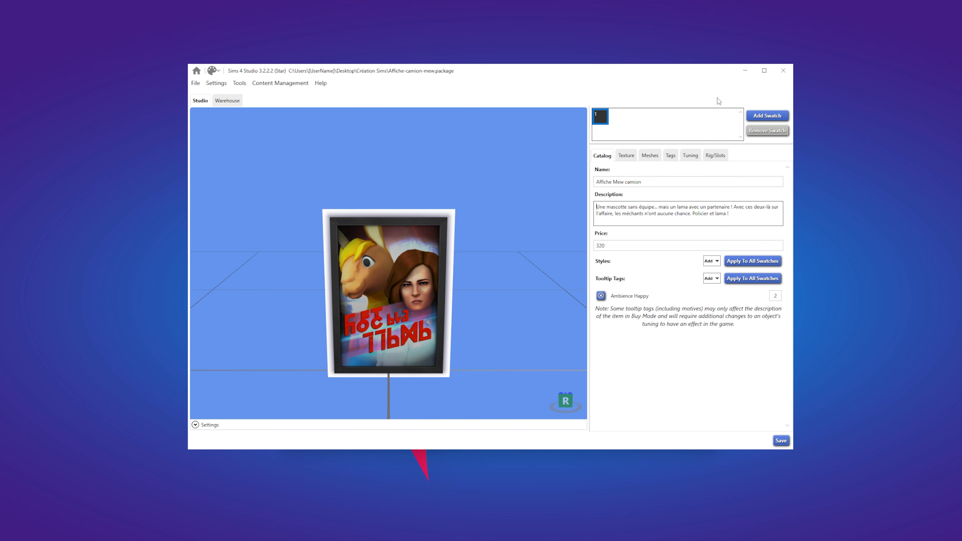
Replace the description with "Si vous avez joué à Pokémon Rouge et Bleu, cette affiche devrait vraiment vous plaire !" and set the price to 1
key(ctrl+a)
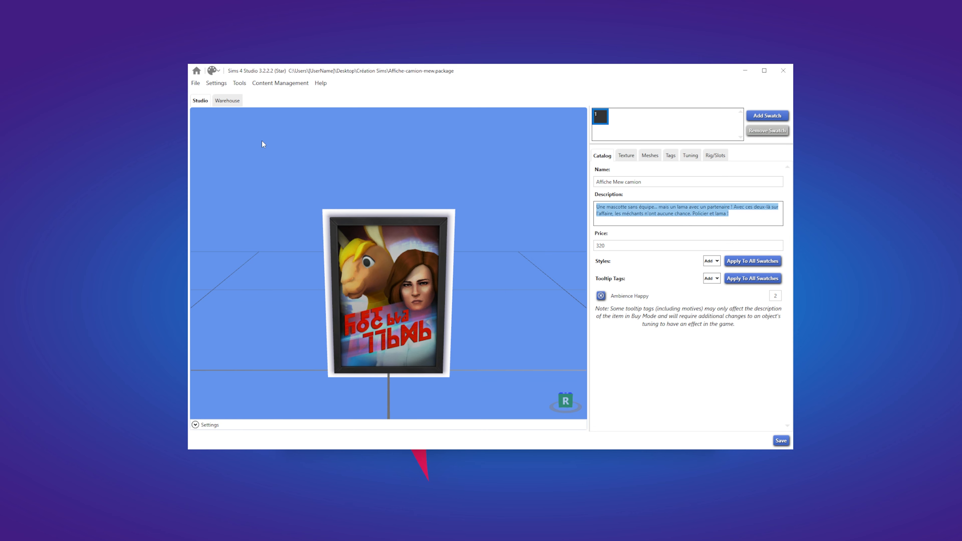
text(Si)
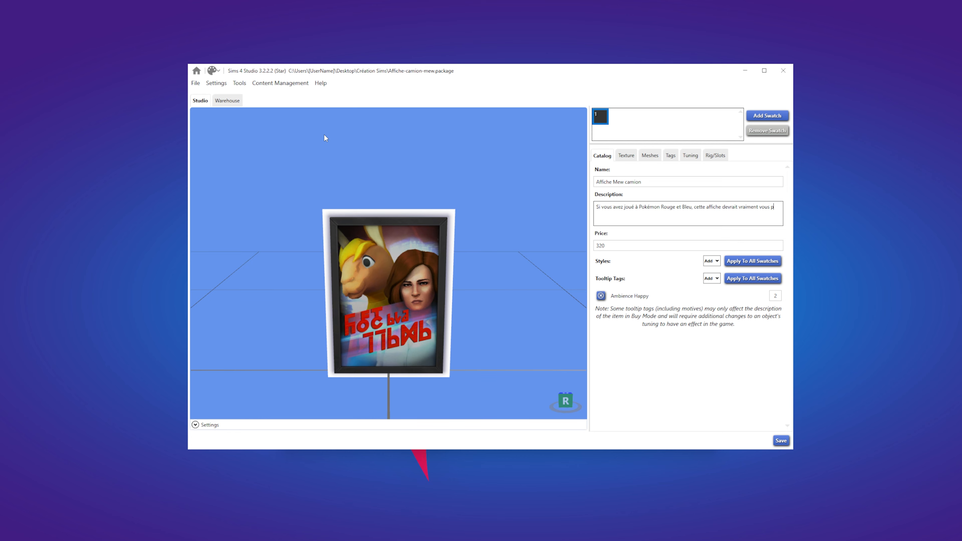
text(laire !)
double_click(634, 248)
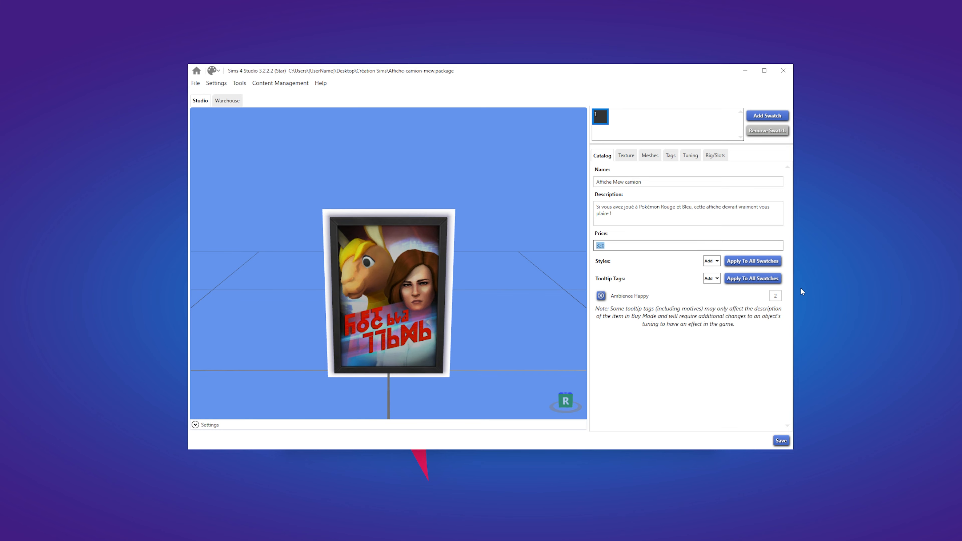
text(1)
Export the poster's Diffus texture as a PNG named texture-camion in the Création Sims folder
click(632, 157)
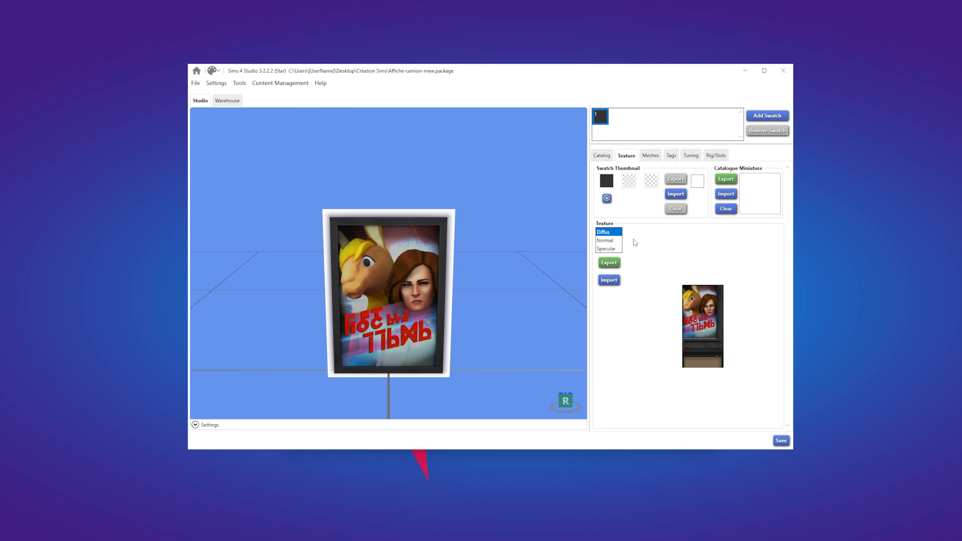
click(615, 264)
text(te)
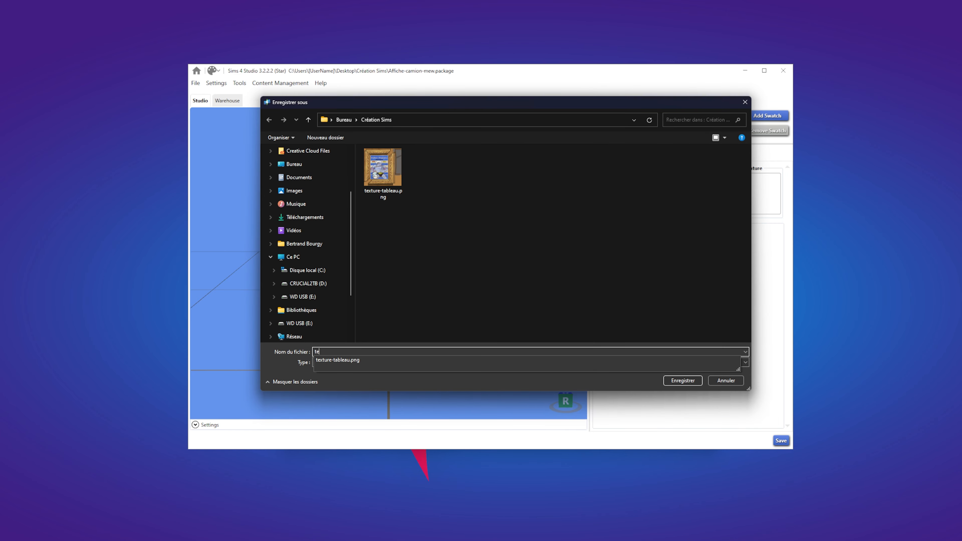
text(xture-camion)
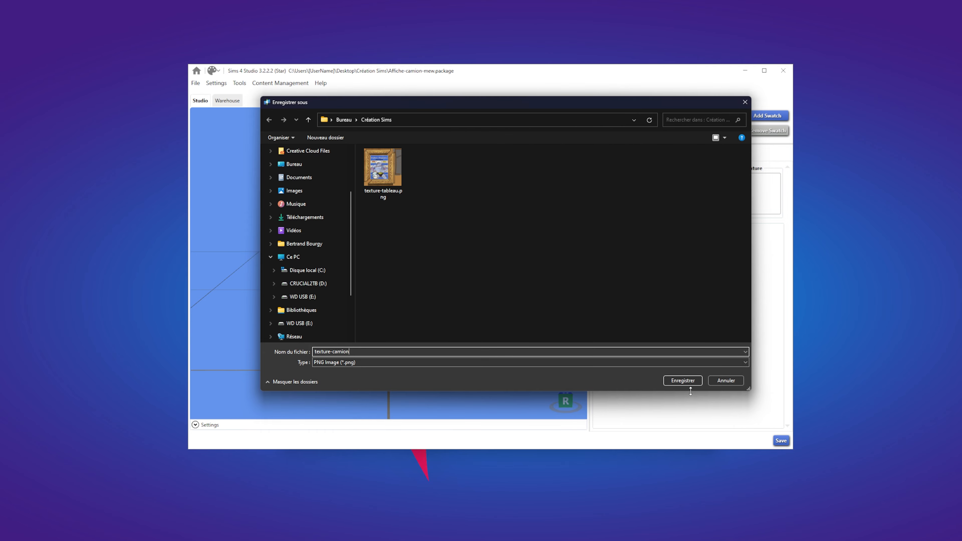
click(682, 381)
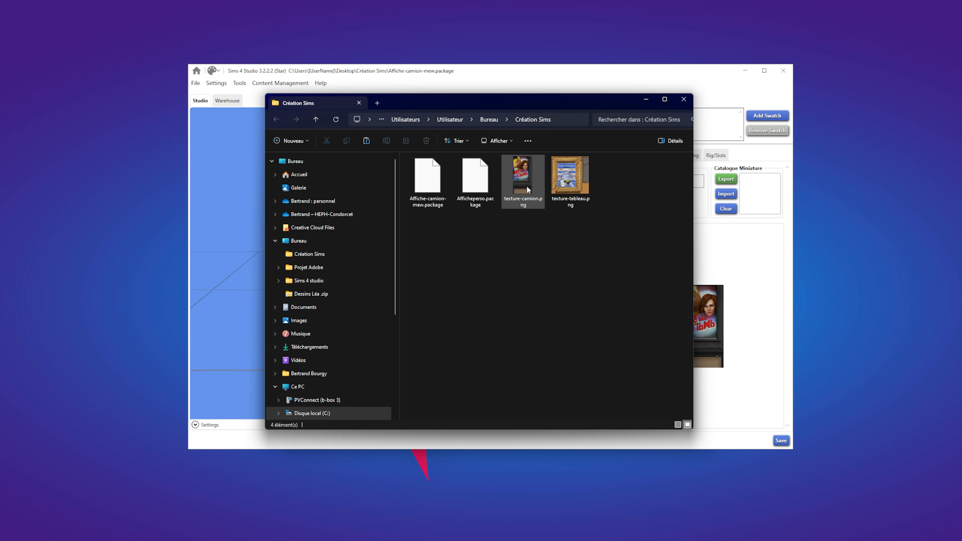
Open texture-camion.png from the Création Sims folder in Adobe Photoshop 2023, along with the PokeNews truck poster image
right_click(525, 178)
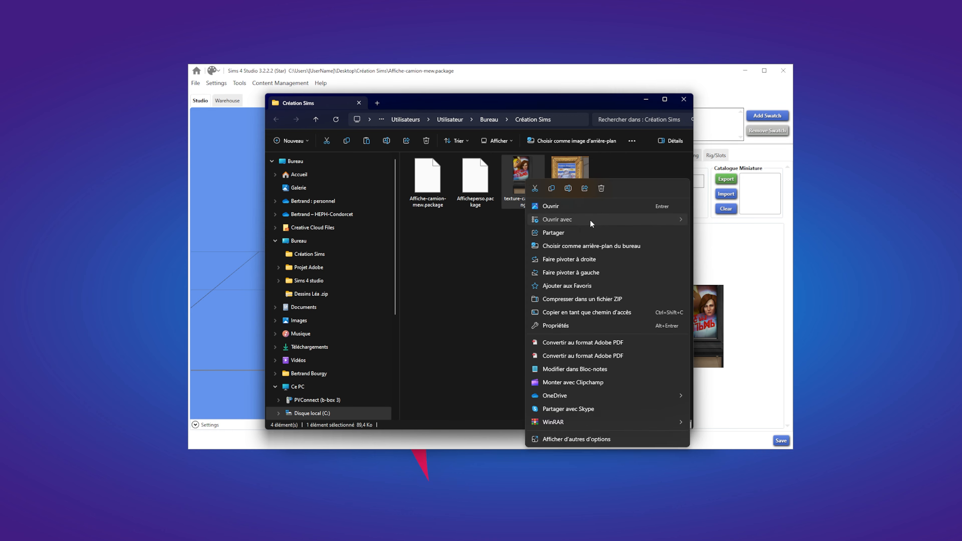
mouse_move(589, 219)
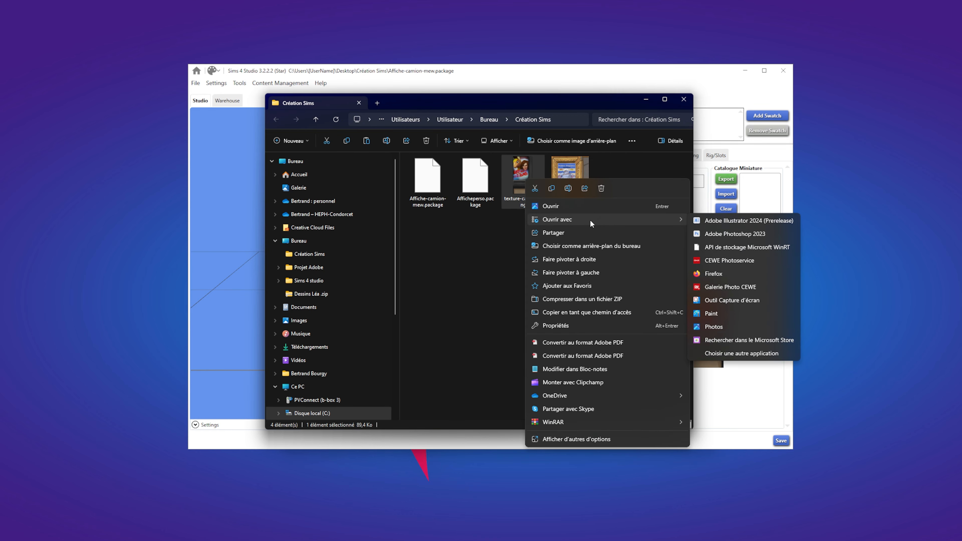
click(759, 233)
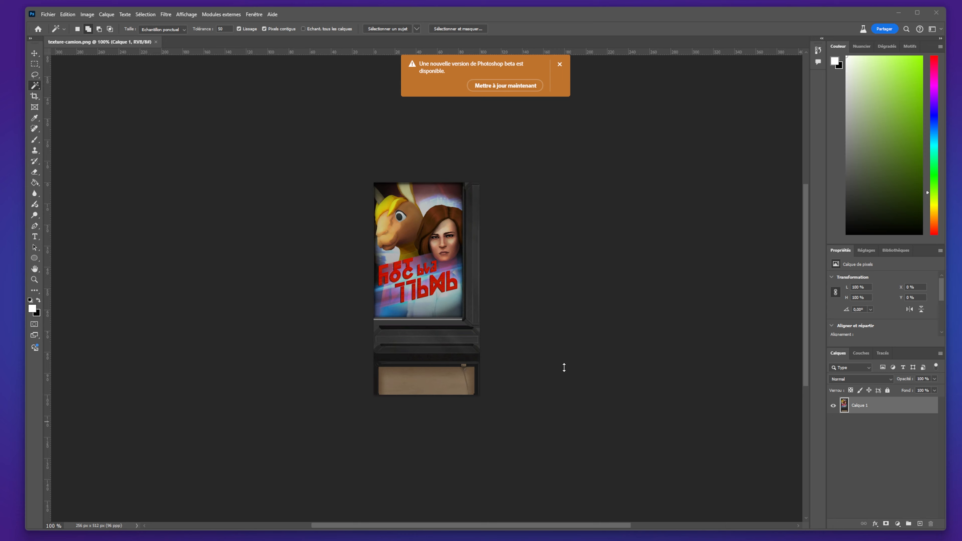
click(48, 14)
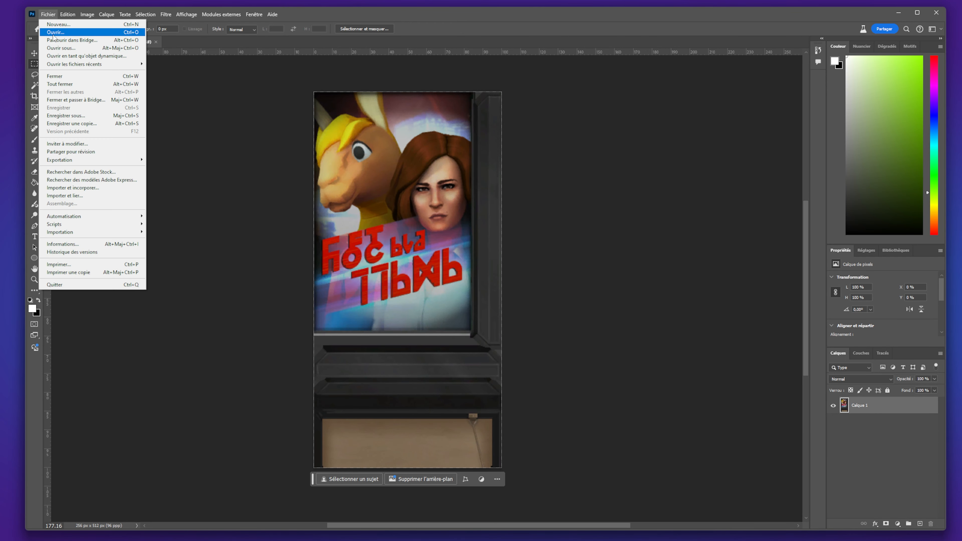
click(57, 32)
key(Escape)
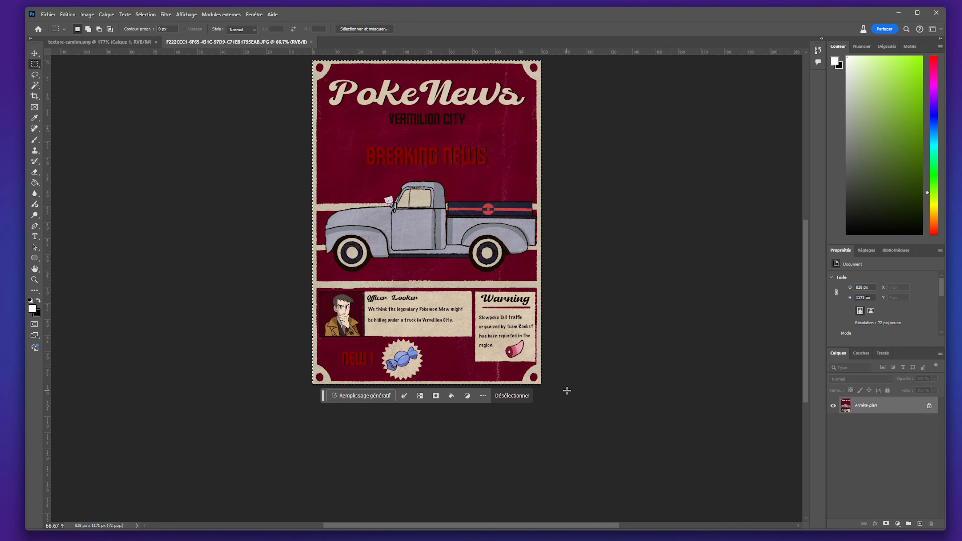
Delete the llama and policewoman artwork from inside the frame of texture-camion.png and add a new layer
drag(313, 92, 471, 329)
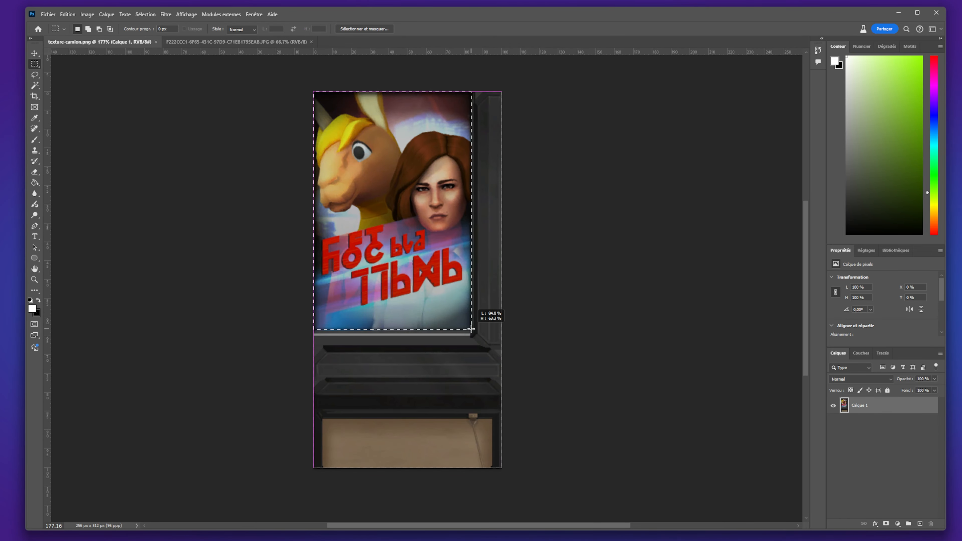
key(Delete)
click(919, 524)
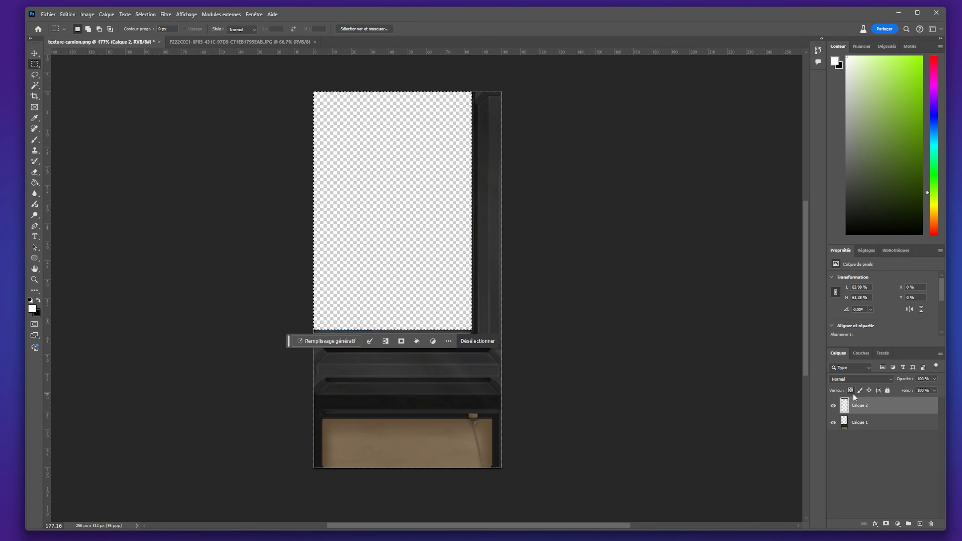
Paste the PokeNews poster into the texture and scale it to about 28.4% so it covers the emptied picture area
key(ctrl+v)
key(ctrl+t)
drag(313, 92, 562, 442)
drag(617, 485, 362, 118)
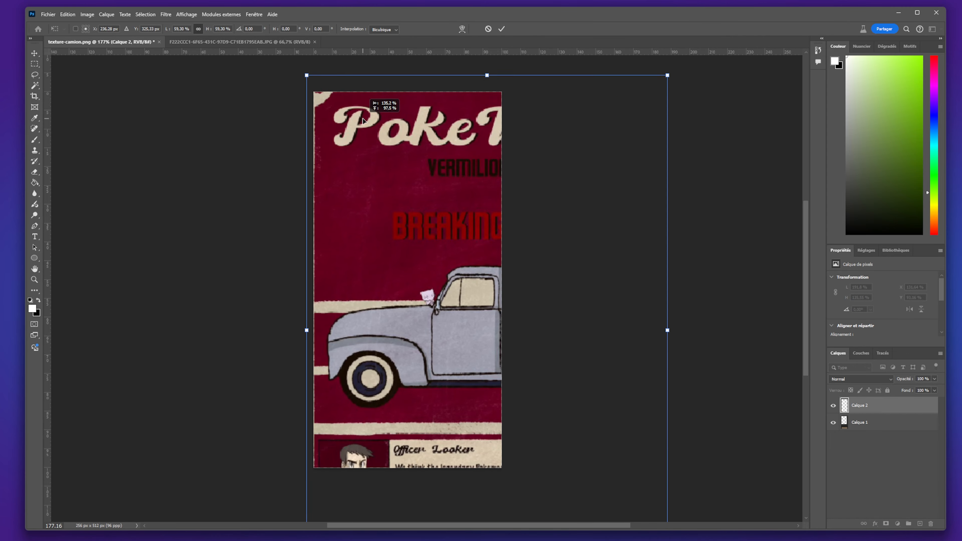
drag(303, 70, 506, 354)
drag(420, 200, 412, 180)
drag(472, 317, 486, 336)
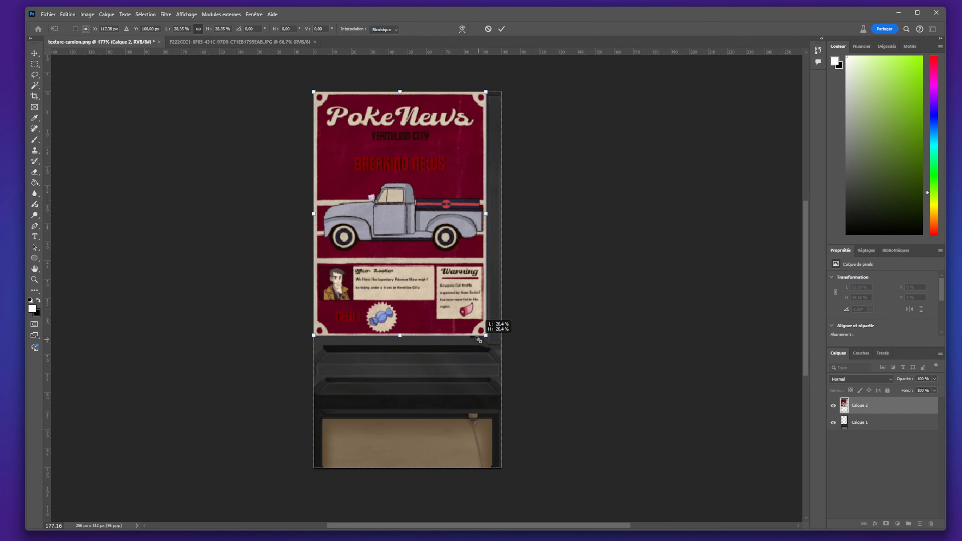
key(Return)
Put the poster layer beneath the frame layer and shift the poster slightly to centre it in the frame opening
drag(860, 406, 859, 430)
key(v)
shift+click(860, 405)
drag(415, 214, 409, 218)
key(ctrl+z)
click(549, 288)
mouse_move(388, 265)
mouse_down()
mouse_move(379, 269)
mouse_move(381, 262)
mouse_up()
click(549, 385)
Save the edited texture as a PNG copy named texture-camion copie in the Création Sims folder and close Photoshop
key(ctrl+shift+s)
click(582, 410)
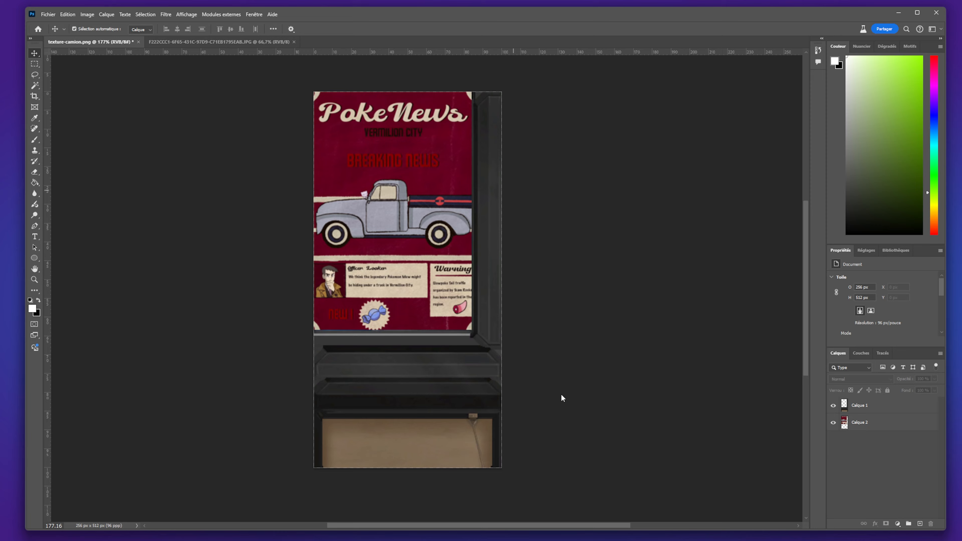
click(295, 395)
click(276, 504)
key(Return)
click(936, 13)
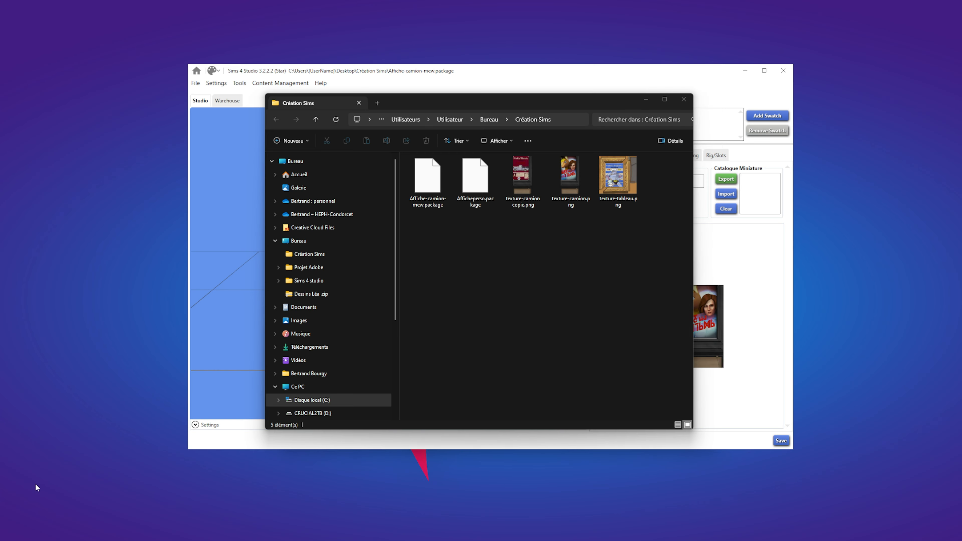
Switch back to Sims 4 Studio and import texture-camion copie.png as the poster's Diffus texture
click(745, 281)
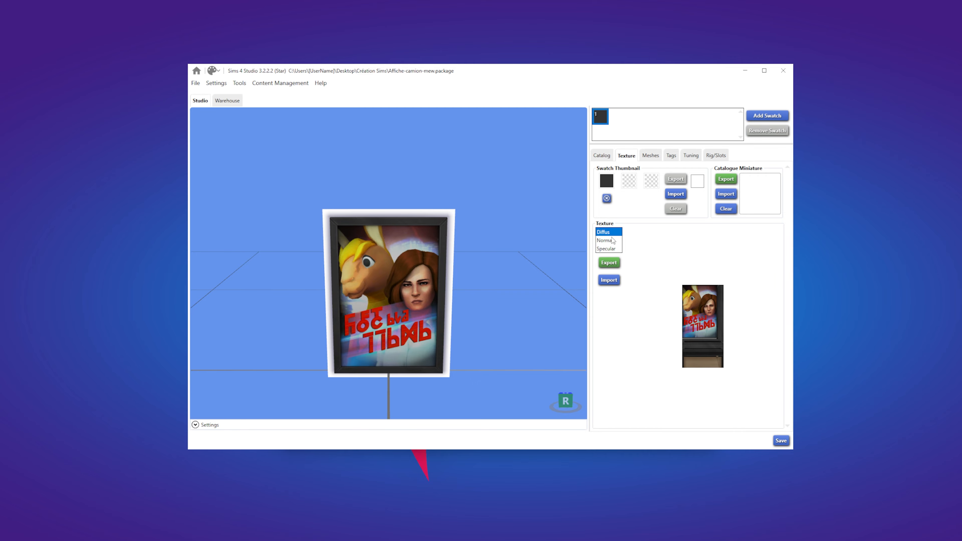
click(608, 280)
double_click(361, 169)
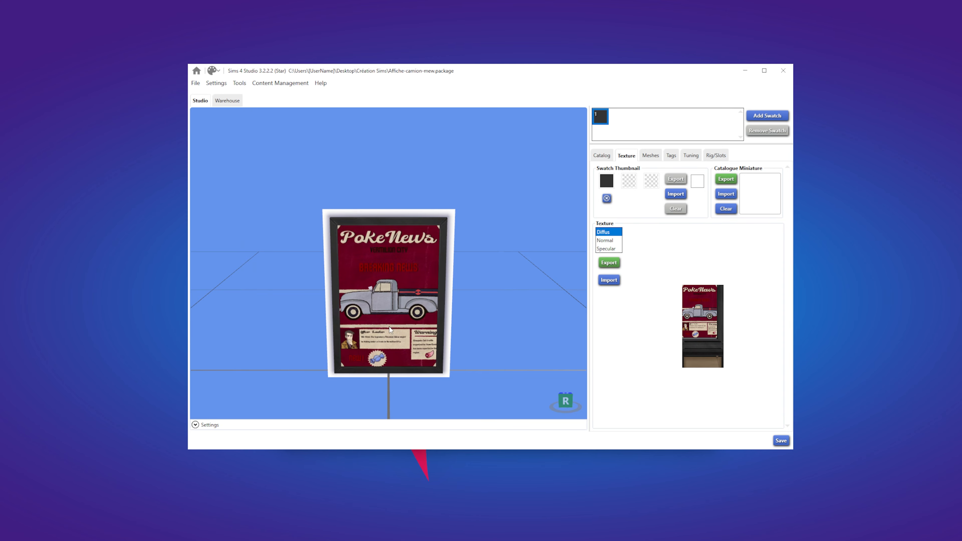
Add the Rouge colour tag to the poster and review its decorative and function tags
click(670, 156)
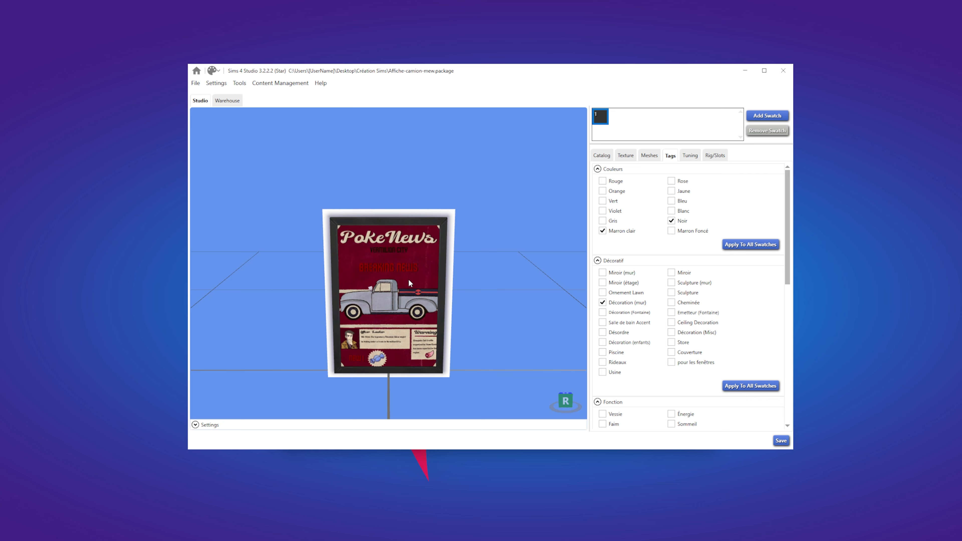
click(610, 182)
scroll(655, 311, down, 2)
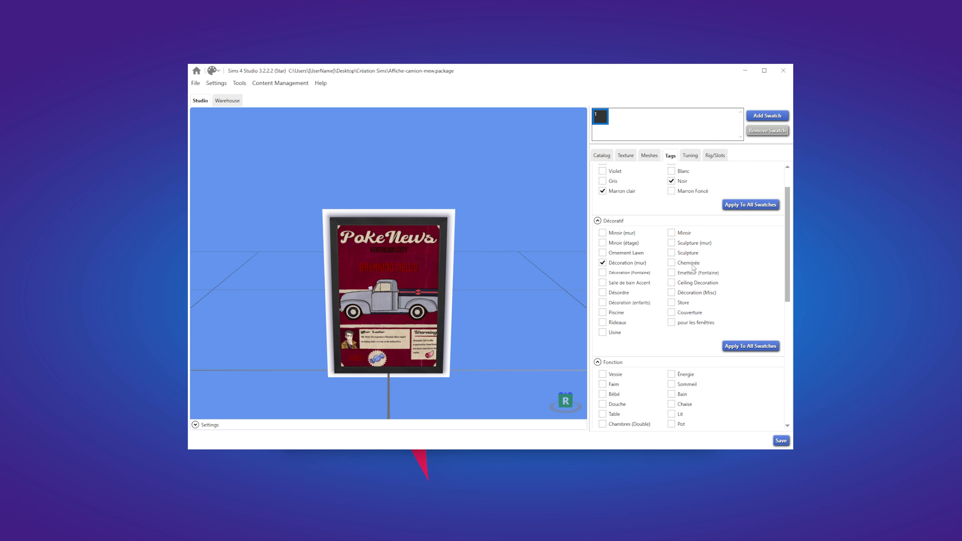
scroll(704, 310, down, 3)
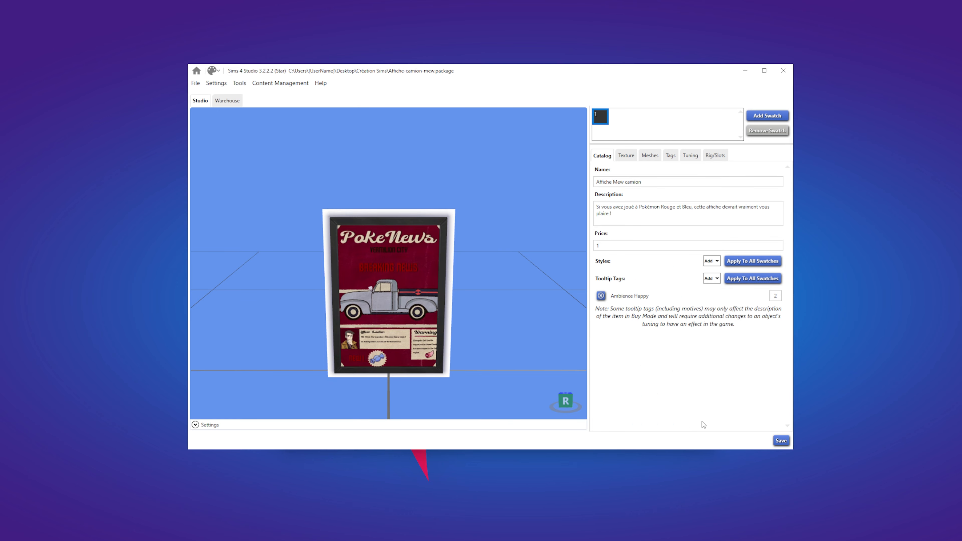
Save the Affiche-camion-mew package and minimise Sims 4 Studio
click(781, 440)
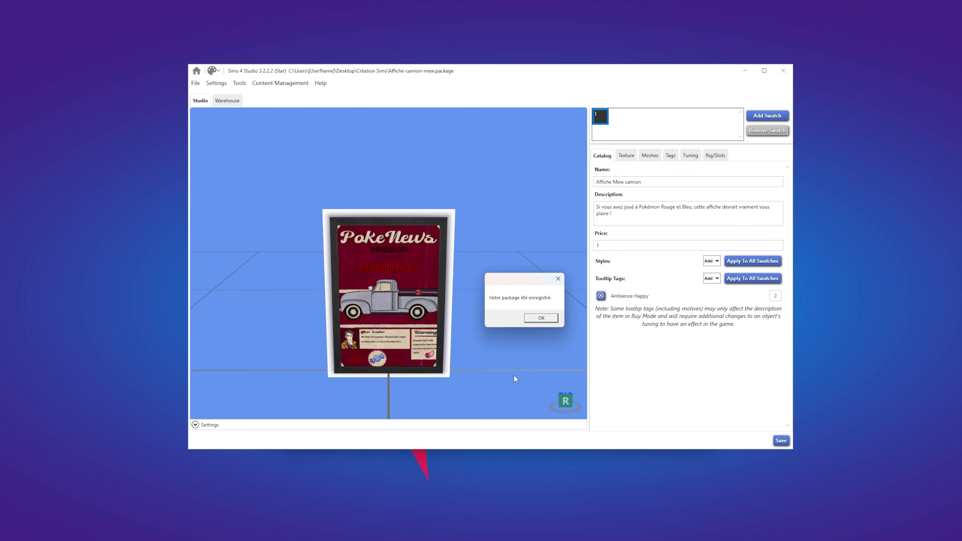
click(544, 318)
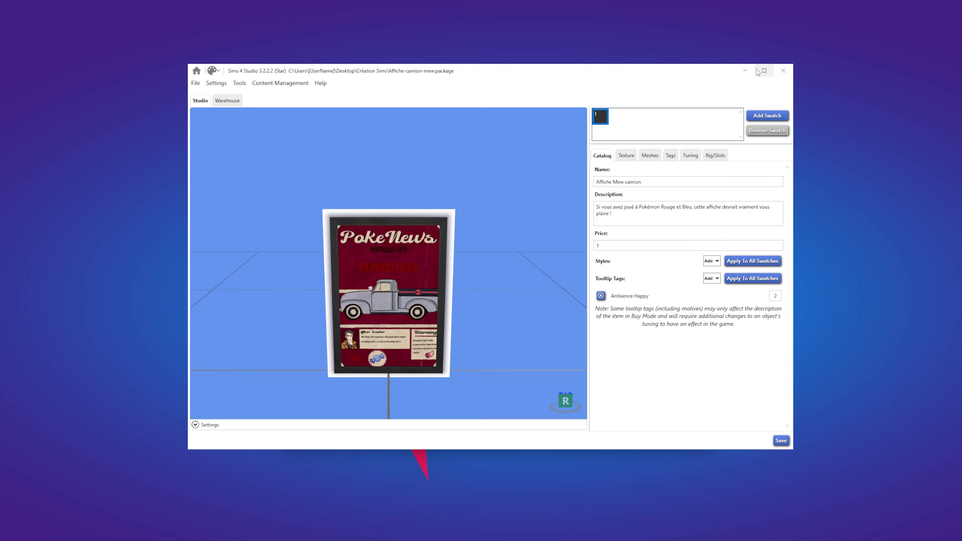
click(743, 73)
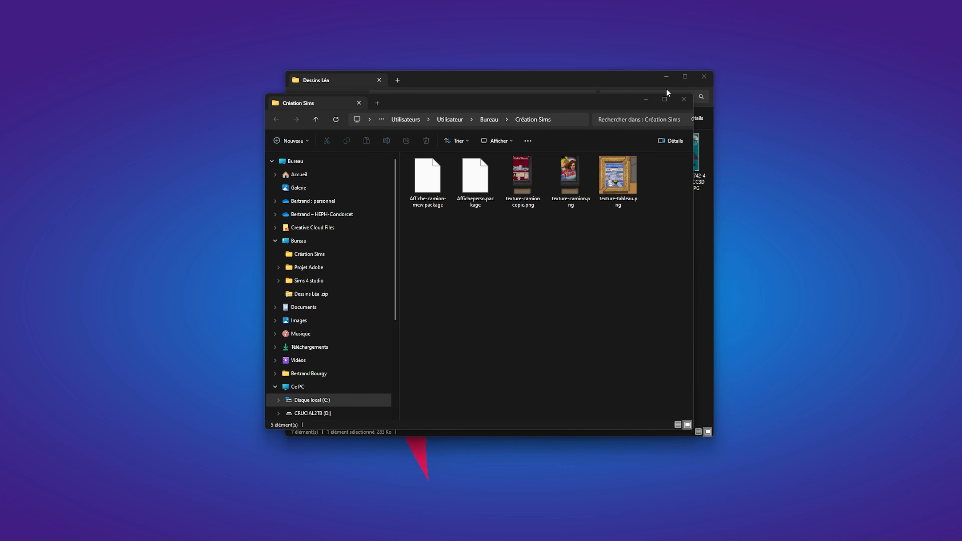
Copy Affiche-camion-mew.package from the Création Sims folder into Documents > Electronic Arts > Les Sims 4 > Mods
click(427, 172)
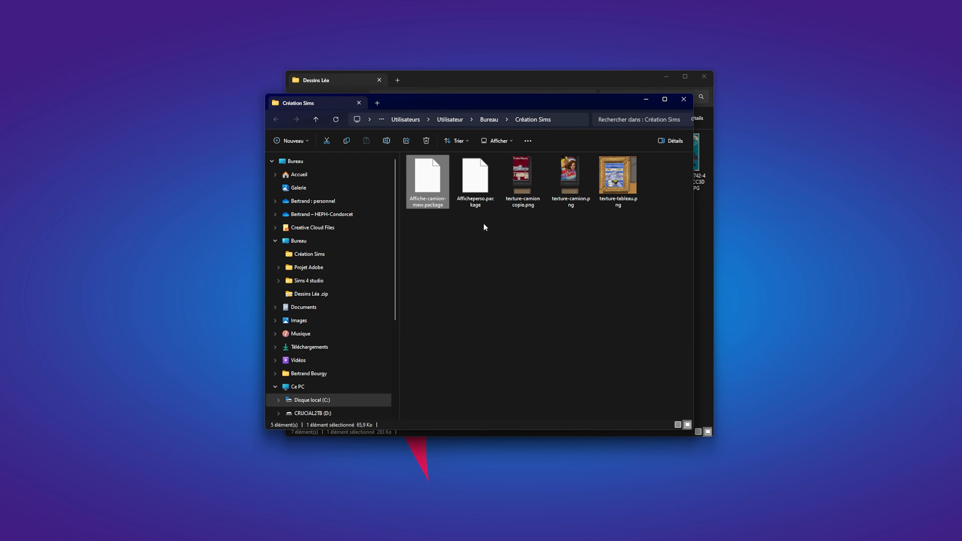
click(422, 180)
key(ctrl+c)
drag(403, 98, 422, 79)
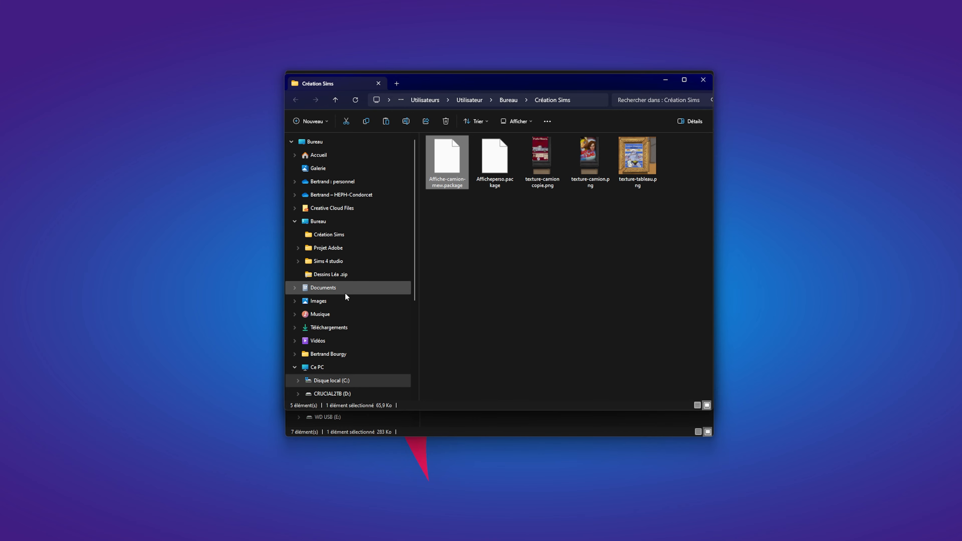
click(345, 292)
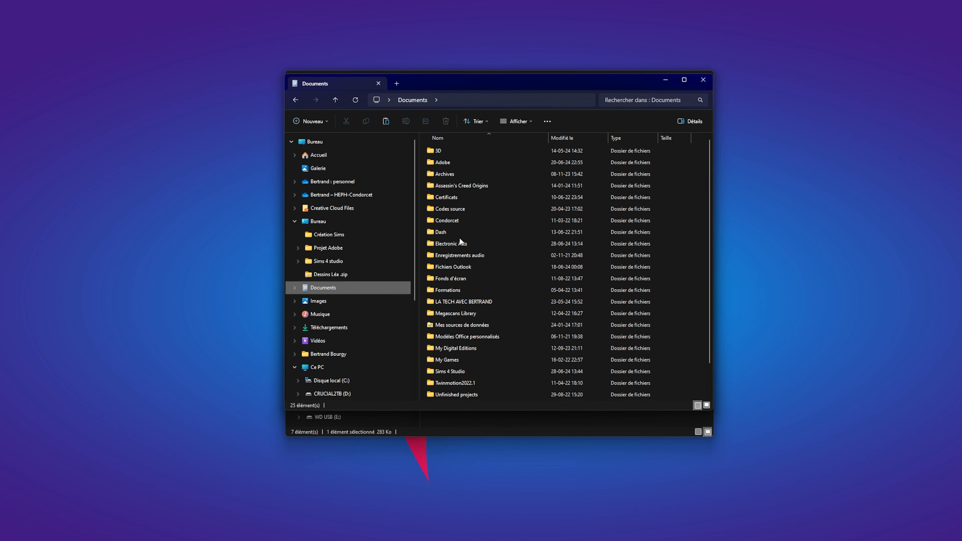
double_click(460, 246)
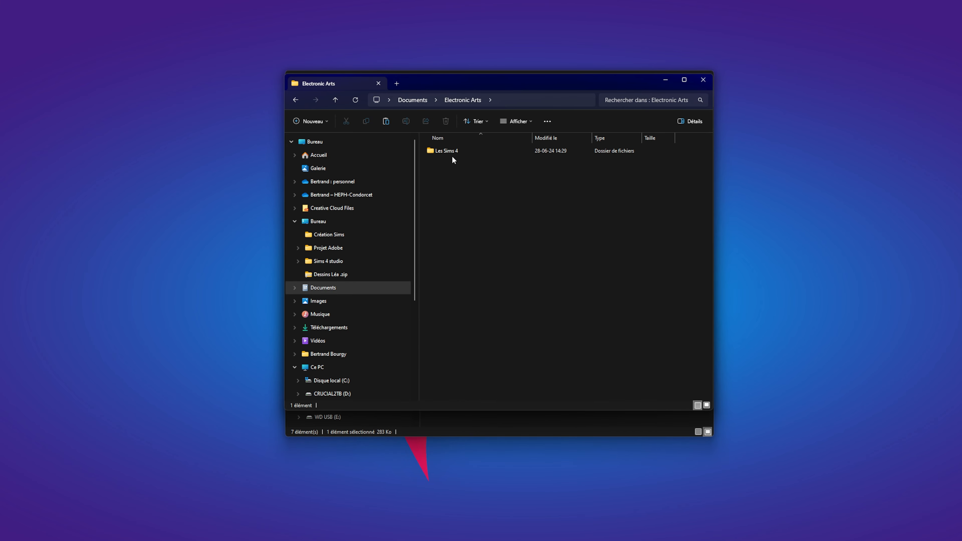
double_click(454, 151)
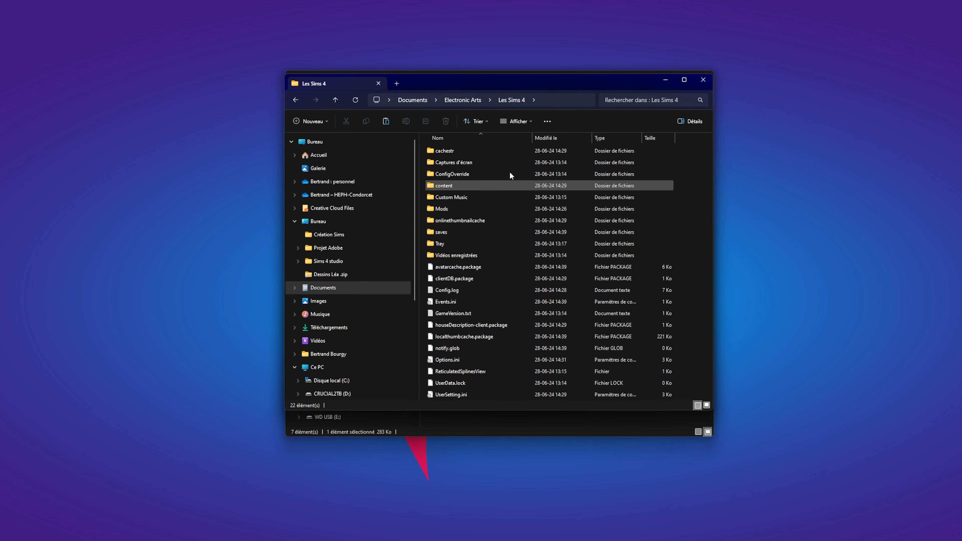
double_click(453, 208)
key(ctrl+v)
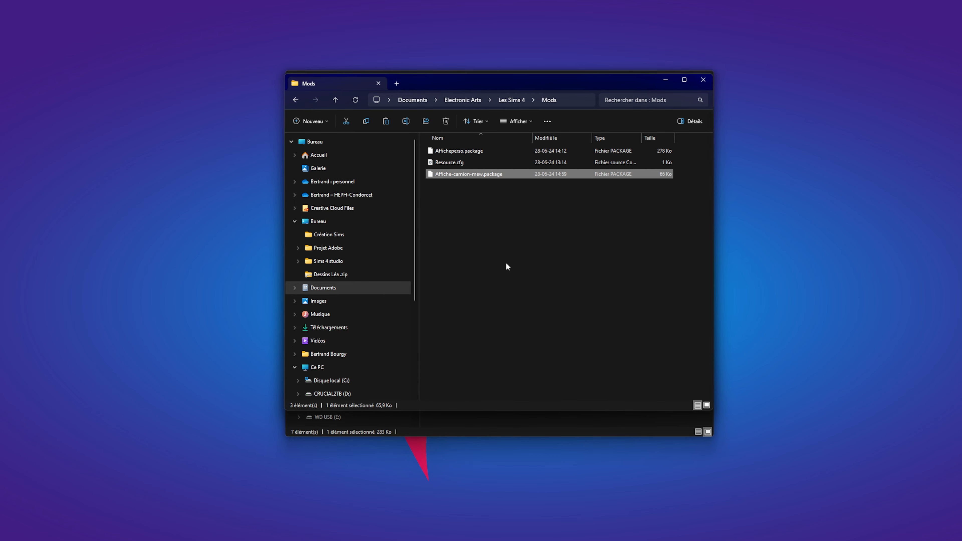
Switch to the EA app, launch Les Sims 4 and inspect the house's wall decorations in build mode
click(507, 263)
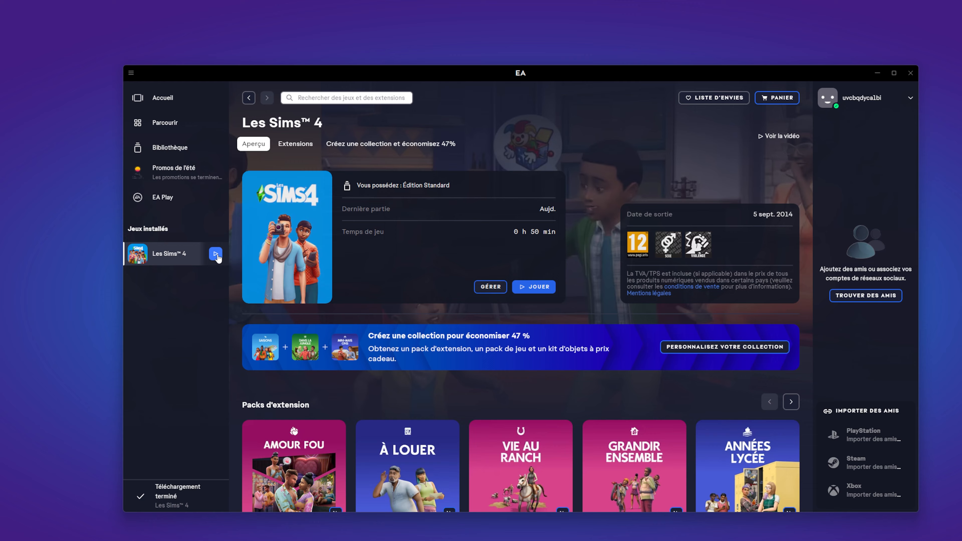
click(216, 254)
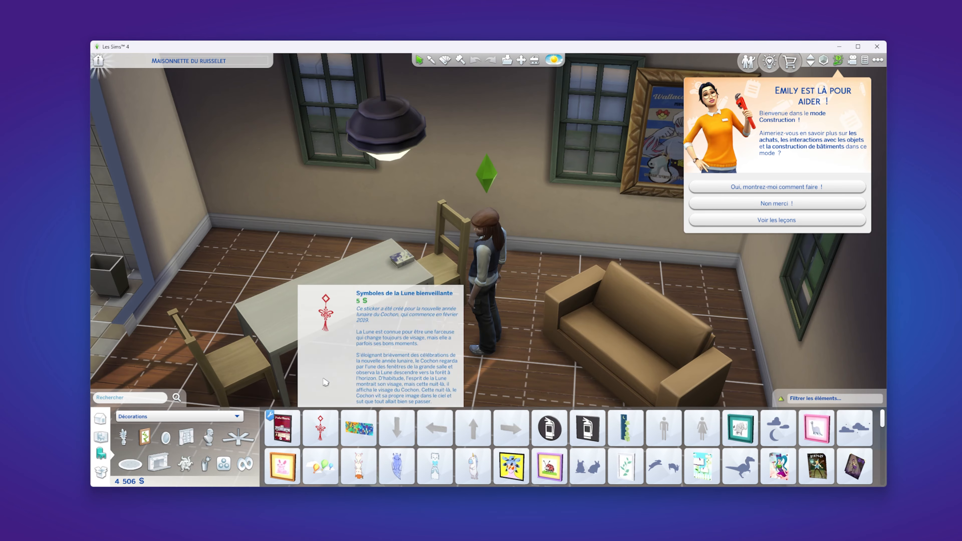
middle_drag(392, 242, 390, 240)
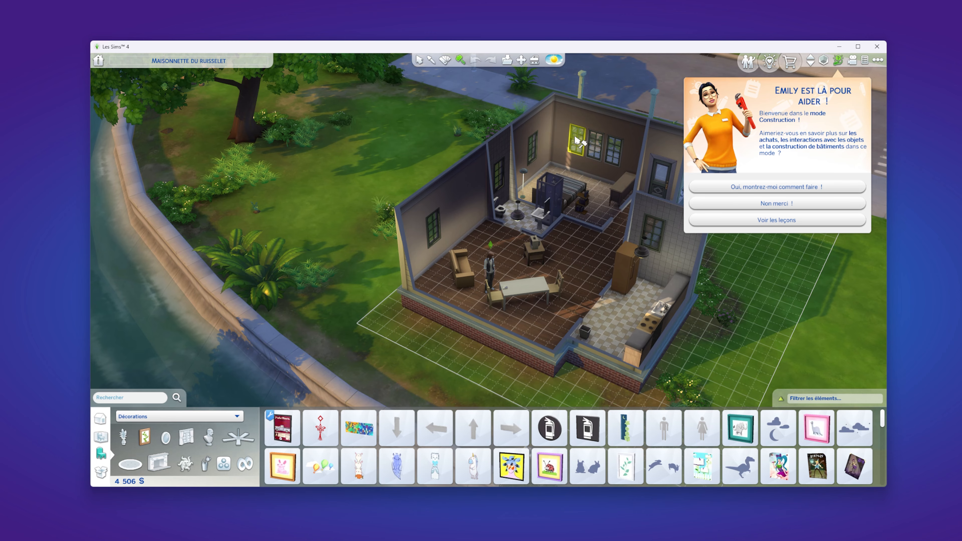
click(597, 147)
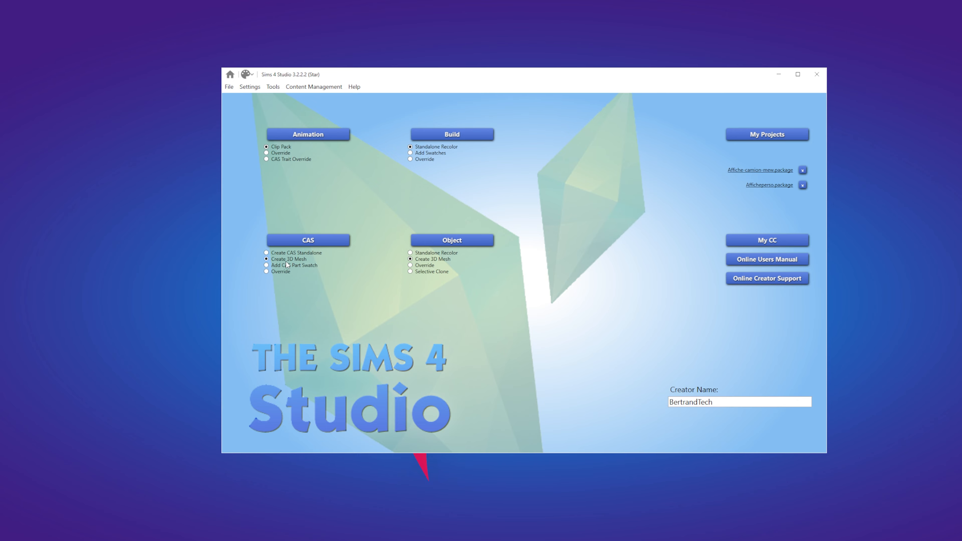
Start a CAS 3D mesh in Sims 4 Studio, filter to Homme clothing and select the plain white and black T-shirts
click(316, 241)
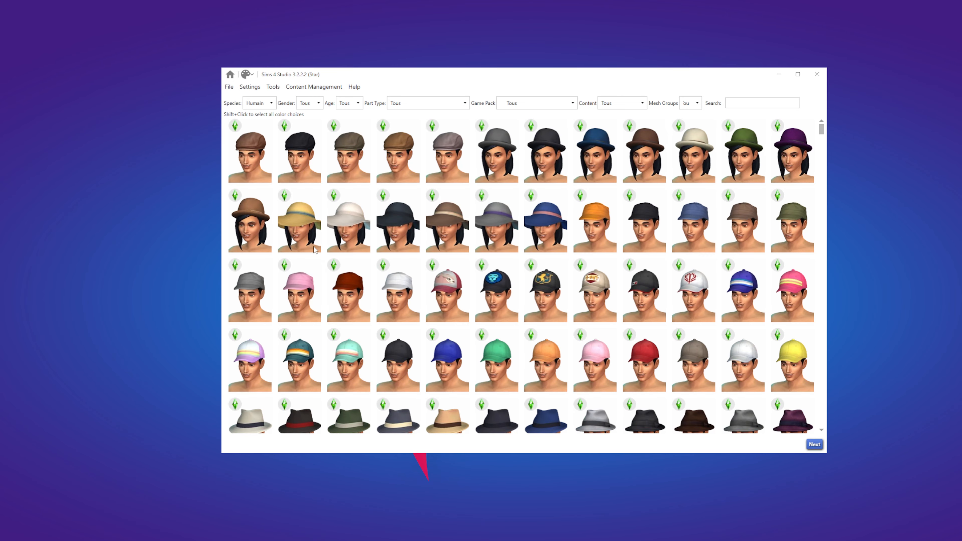
scroll(591, 324, down, 5)
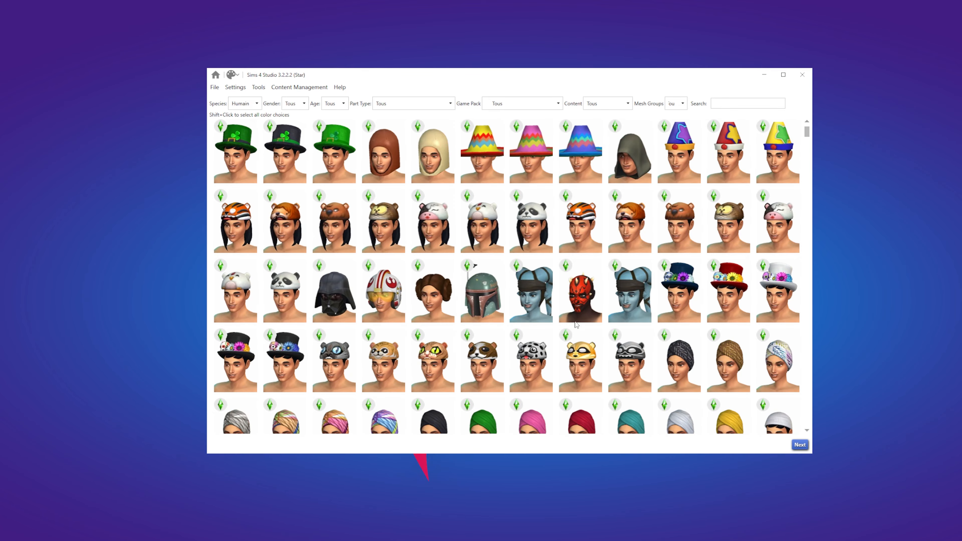
scroll(633, 319, down, 15)
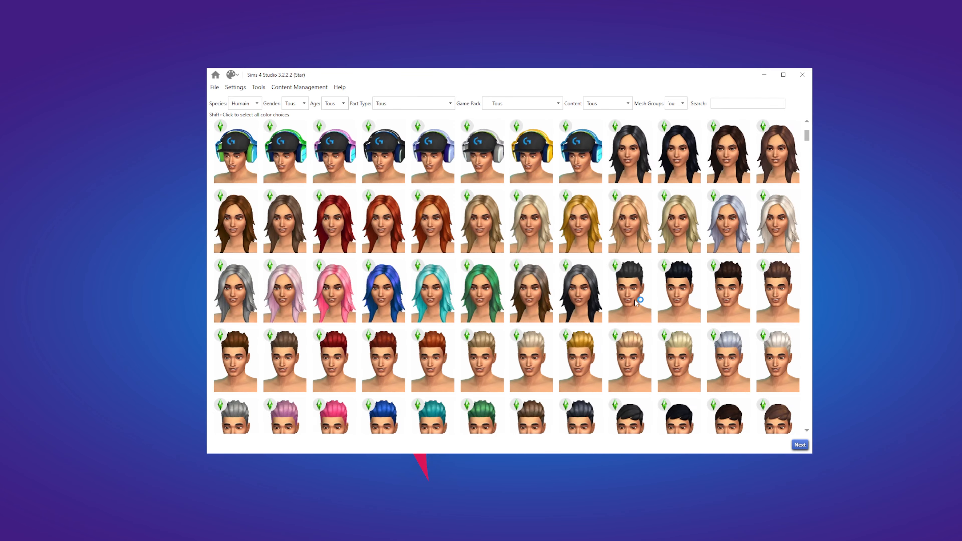
scroll(636, 302, down, 15)
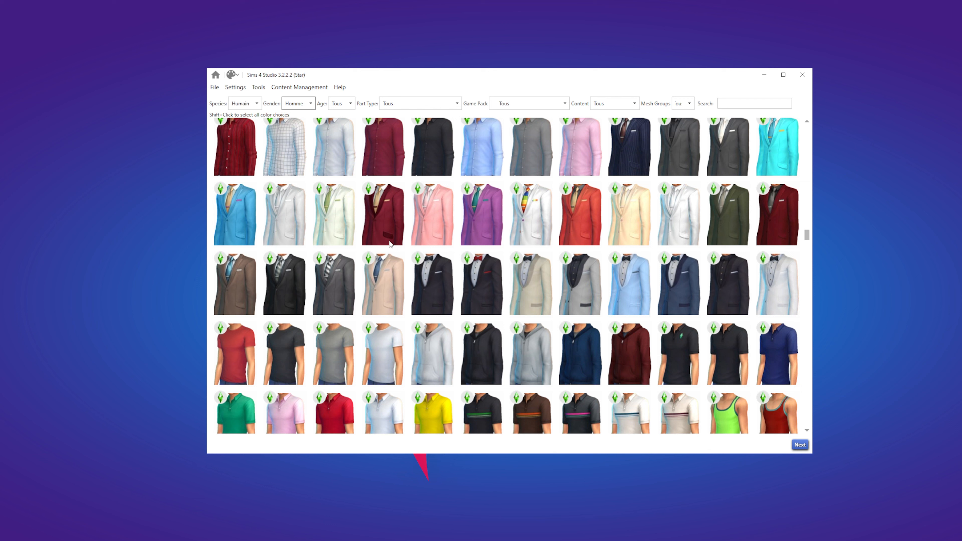
click(377, 352)
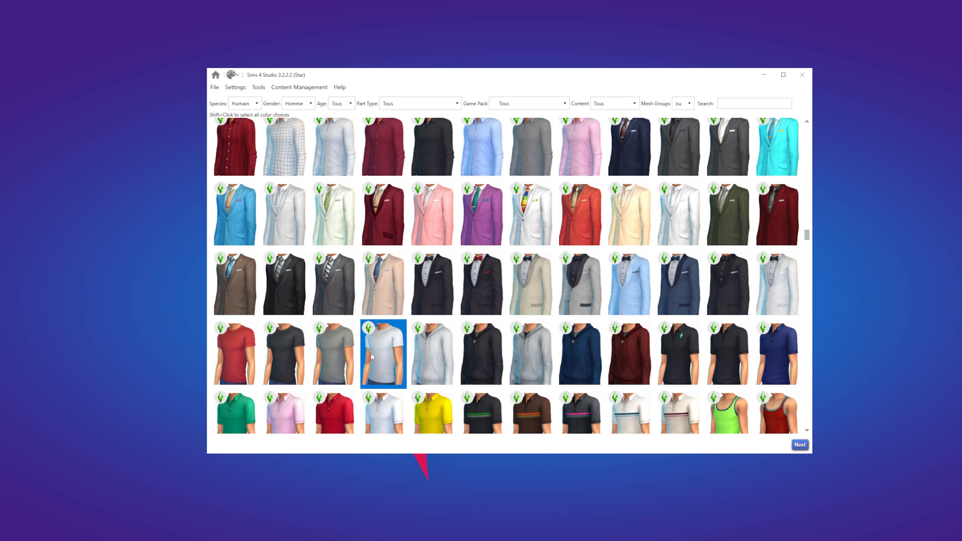
ctrl+click(274, 369)
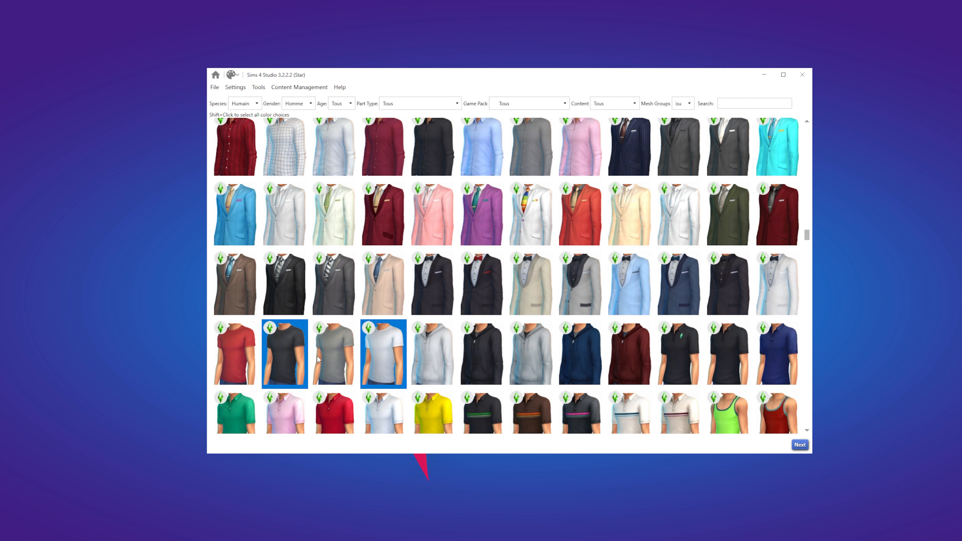
Save the selected T-shirts as the T-shirt-Frituche package in the Création Sims folder and preview the Untitled_Artwork.png drawing
click(800, 445)
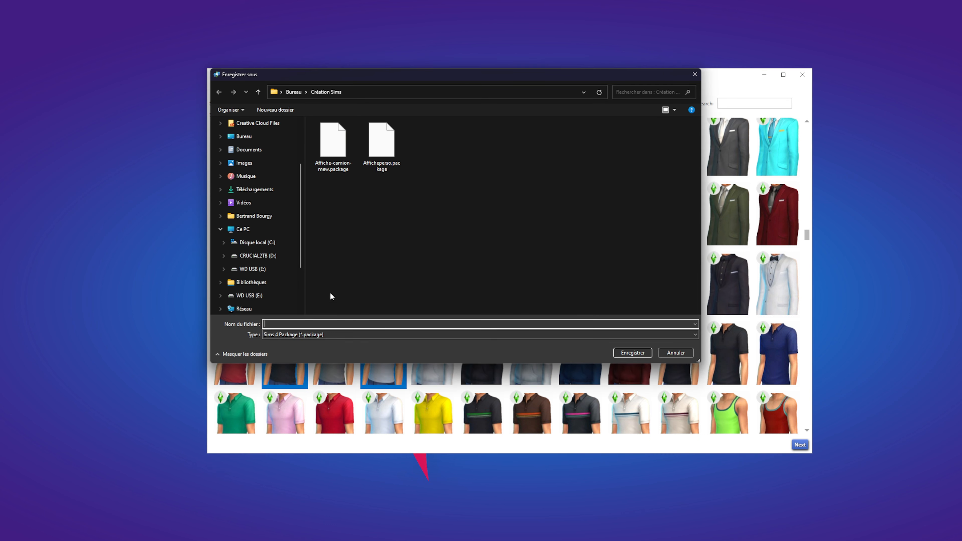
drag(470, 75, 504, 119)
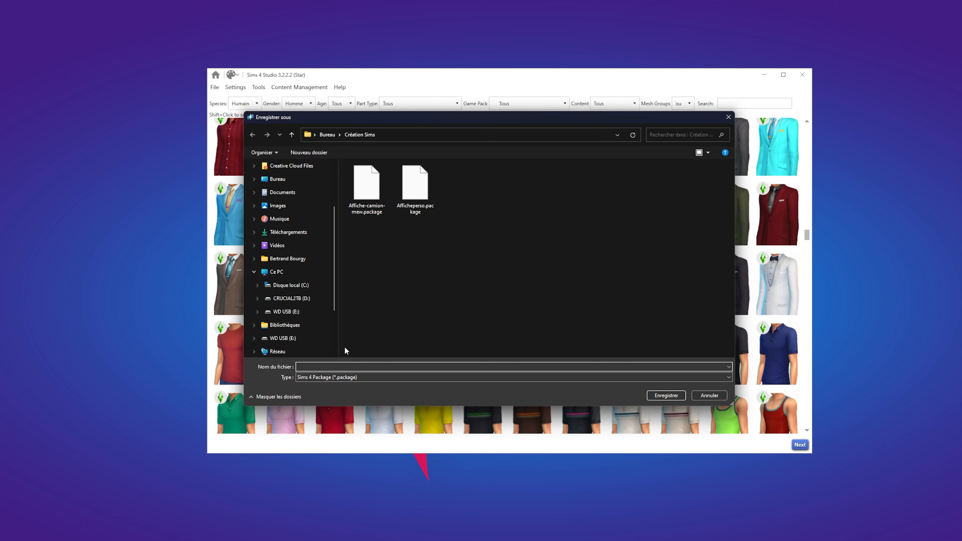
text(T-shirt-Frituche)
click(649, 394)
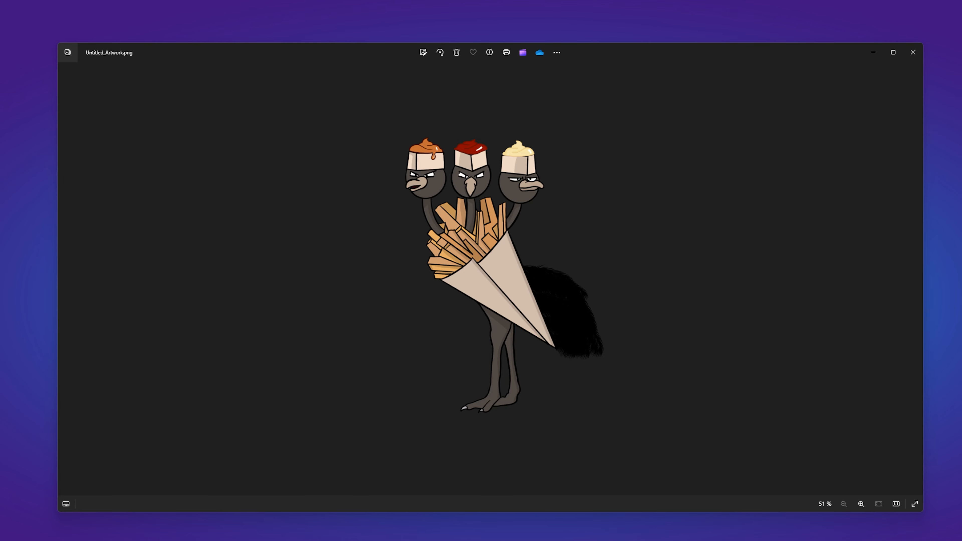
click(913, 52)
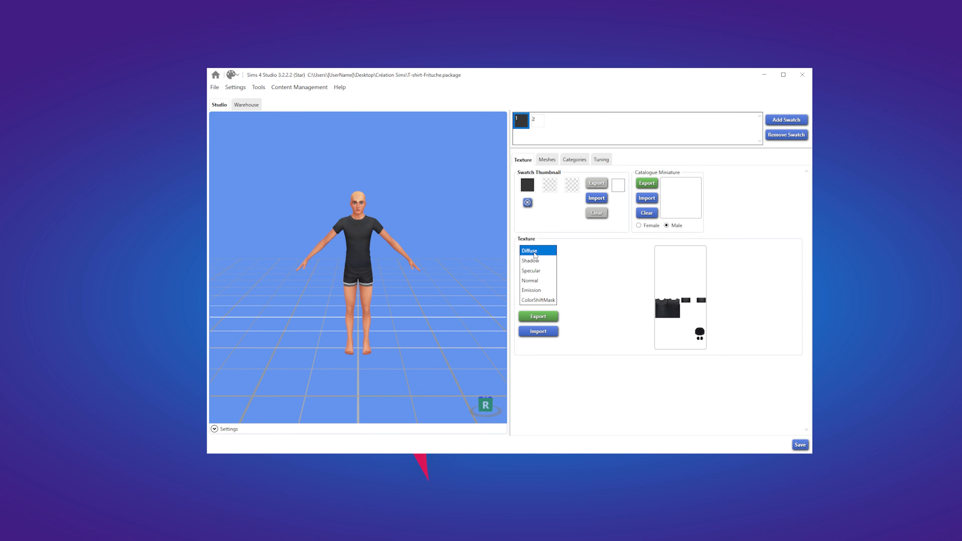
Export the black T-shirt's Diffuse texture as base-texture-tshirt and open the image in Adobe Photoshop 2023
click(548, 317)
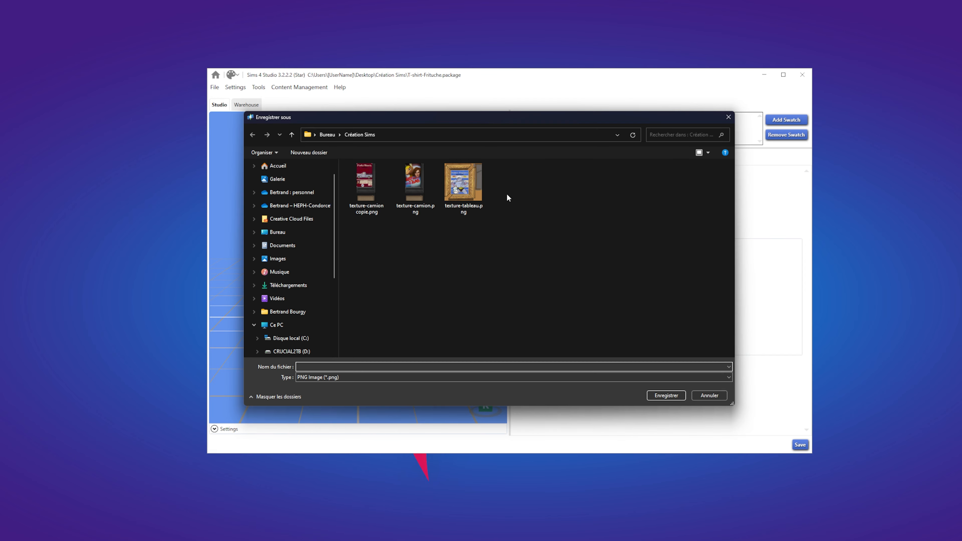
text(base-texture-tshirt)
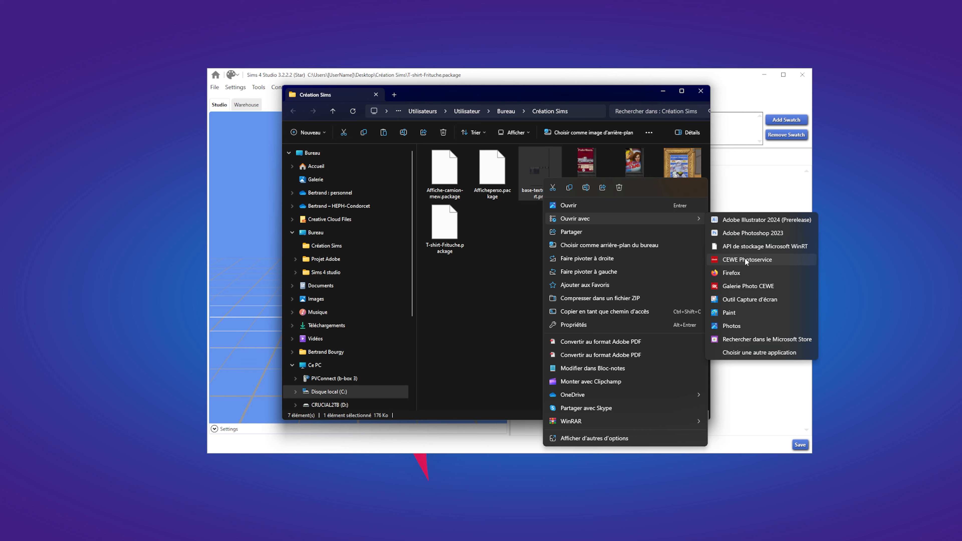
click(759, 236)
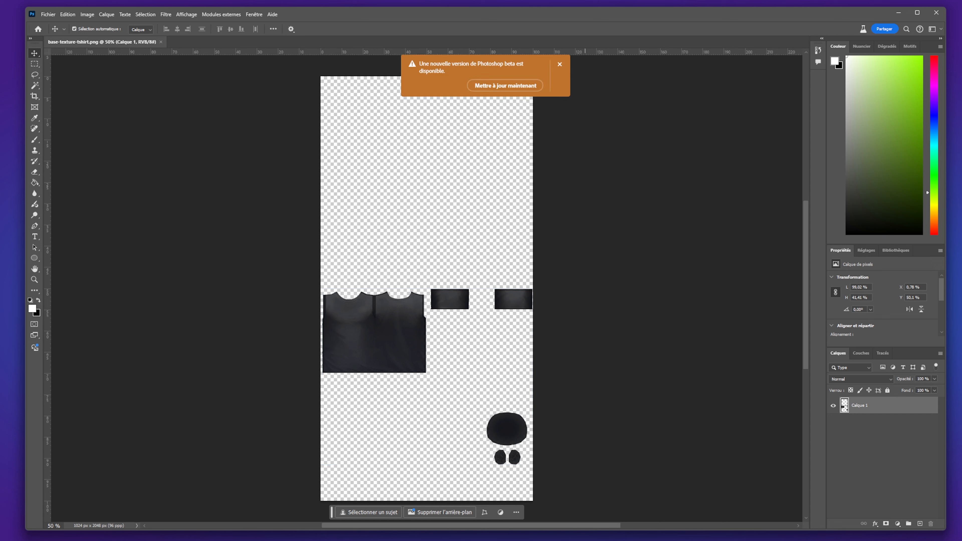
Place Untitled_Artwork.png into the texture document, shrink it to about 22% and move it onto the T-shirt's front
click(507, 530)
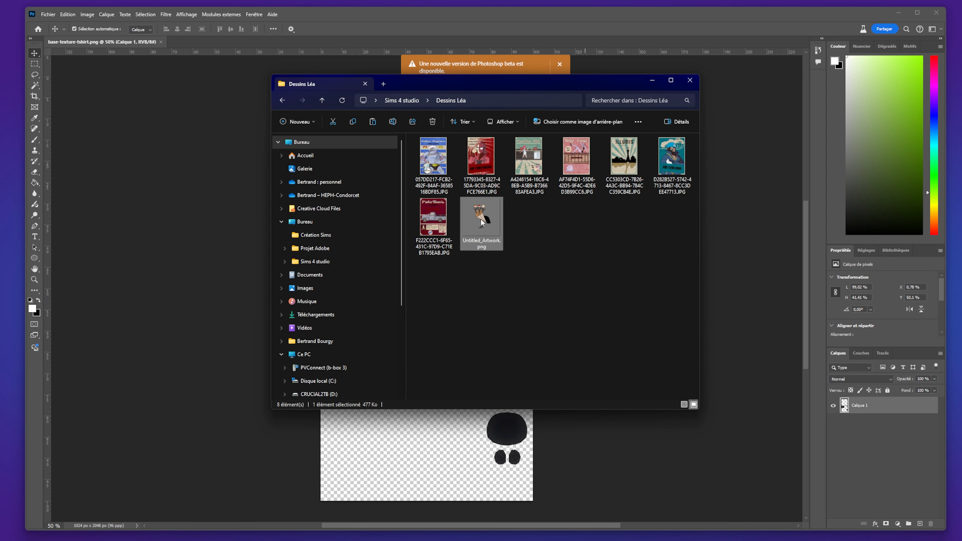
drag(481, 222, 392, 300)
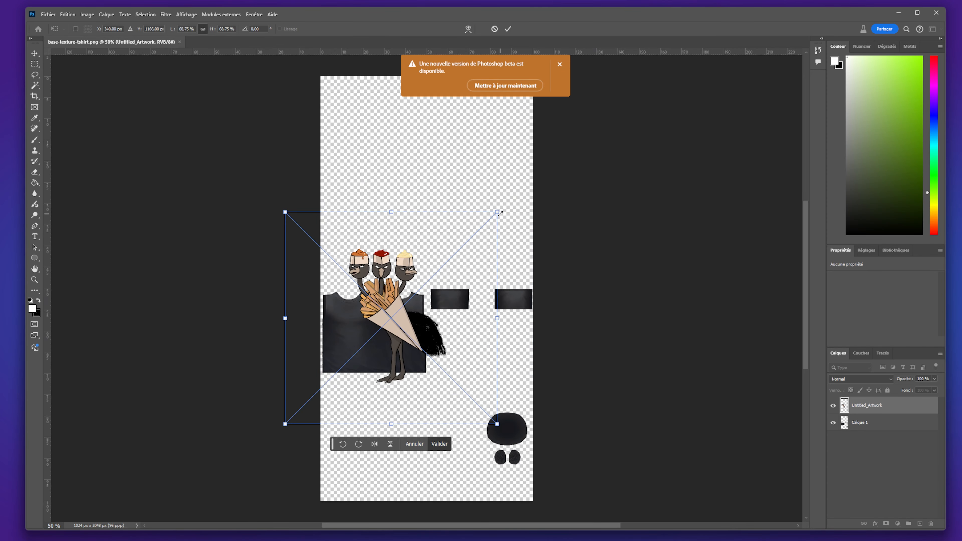
drag(498, 213, 352, 356)
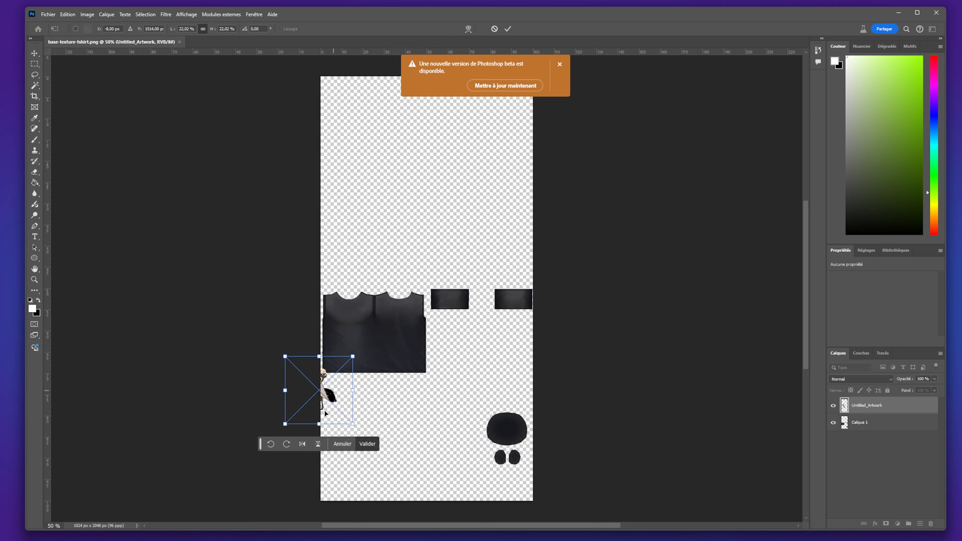
drag(330, 400, 360, 353)
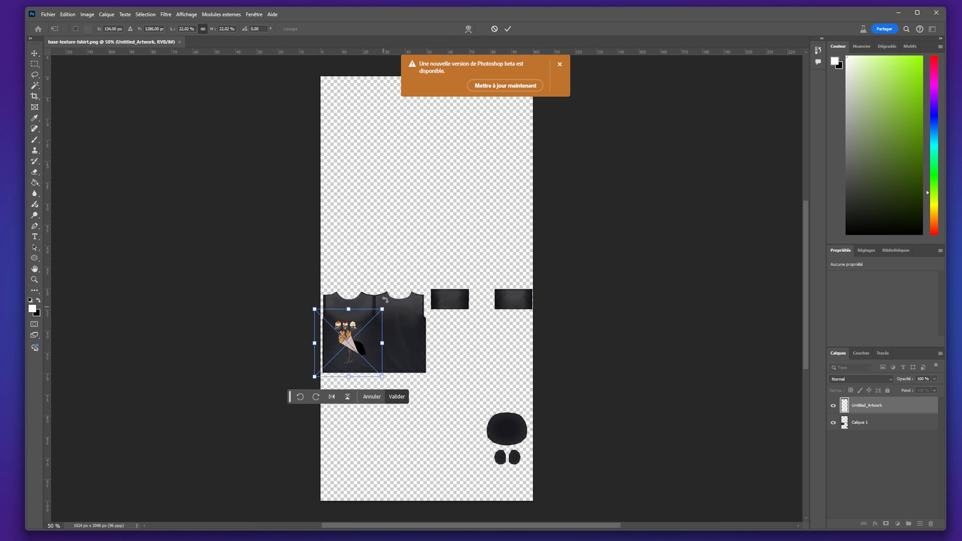
Reduce the fries-bird artwork to about 114 px wide, apply the transformation and adjust its position on the T-shirt's front
drag(382, 308, 365, 325)
drag(338, 355, 343, 351)
click(394, 391)
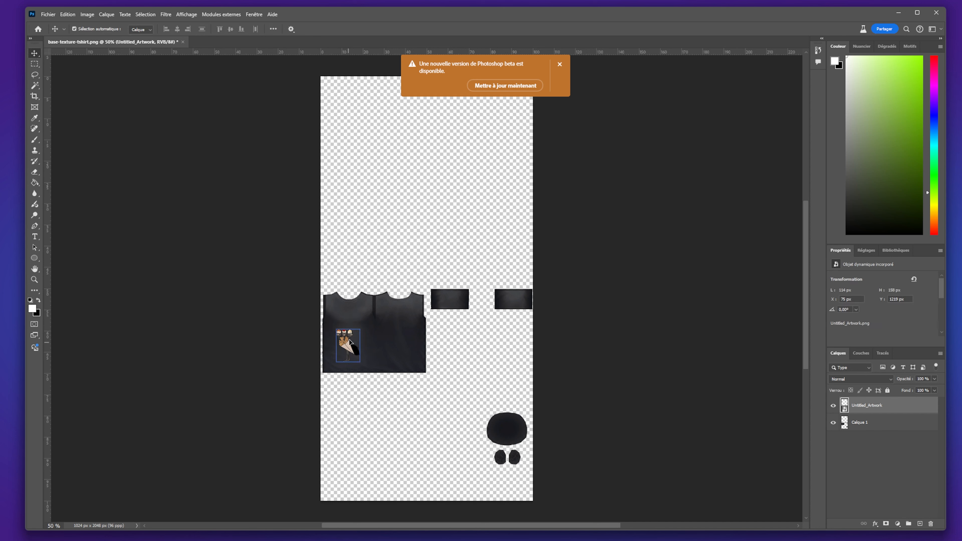
drag(349, 339, 350, 336)
click(280, 284)
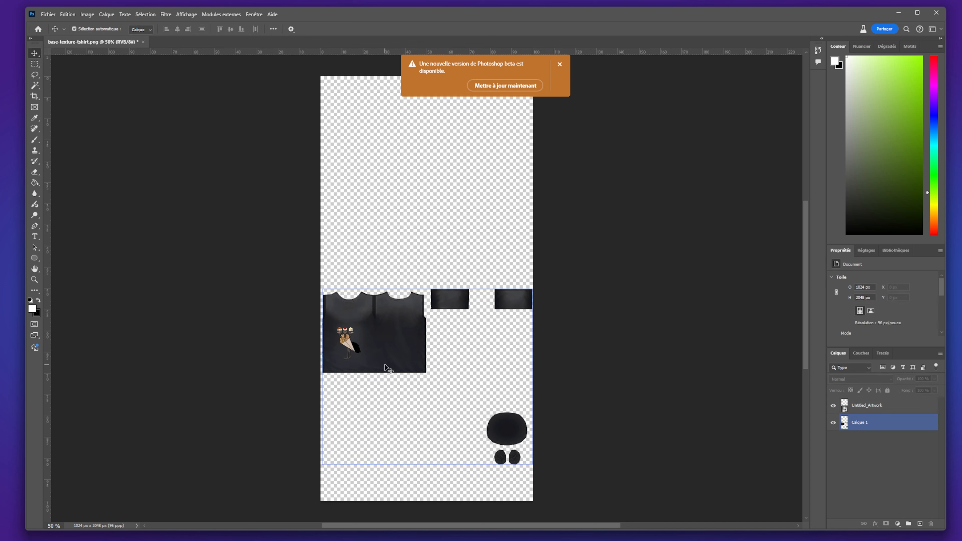
Start saving a copy of the T-shirt texture in the Création Sims folder with PNG as its format
click(48, 15)
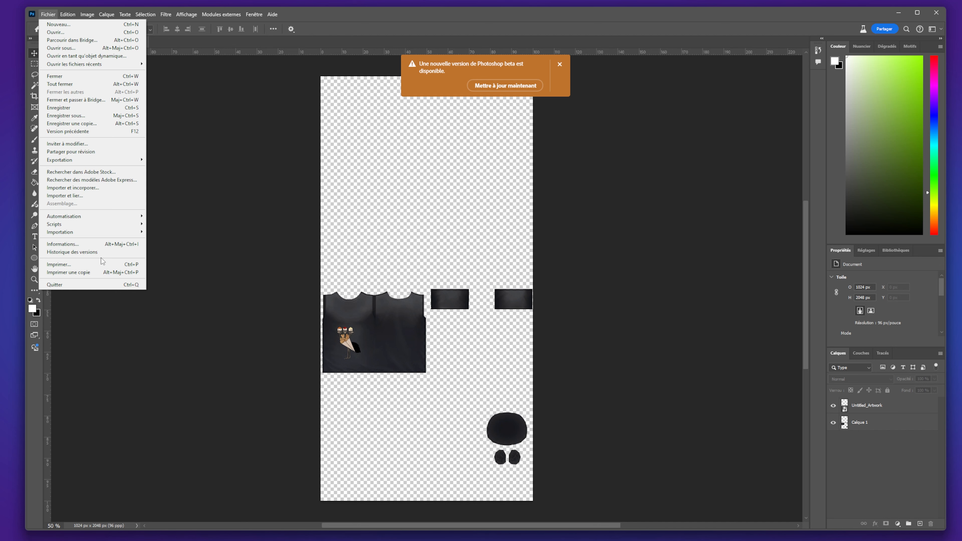
click(84, 115)
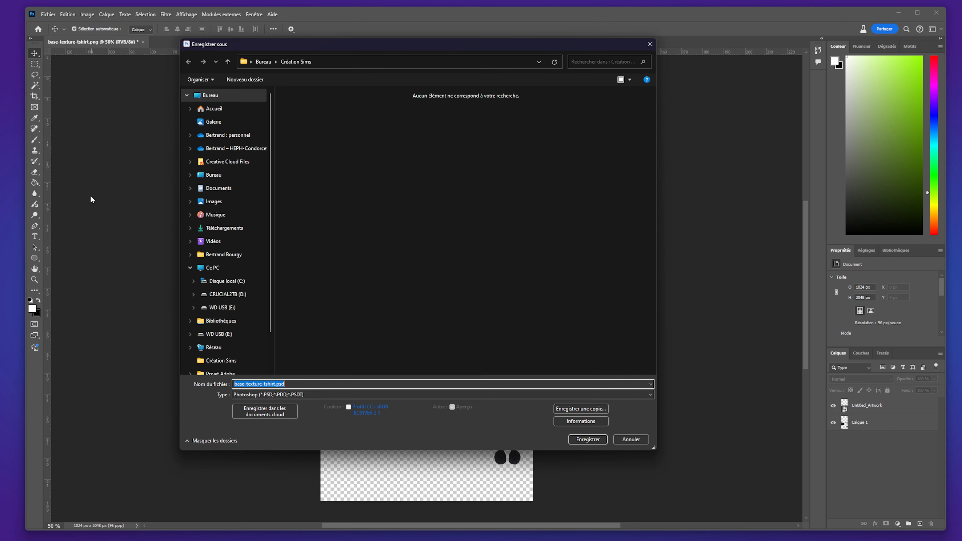
click(568, 409)
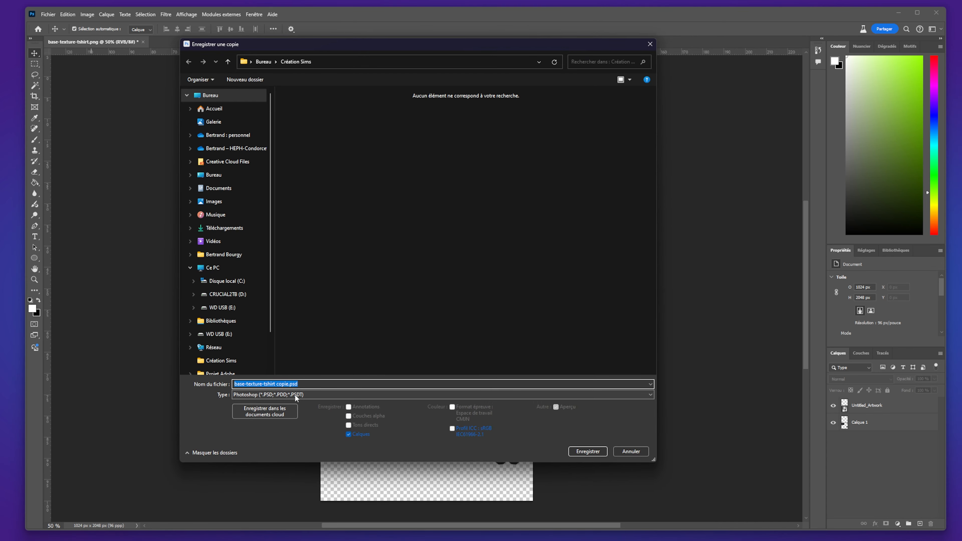
click(296, 394)
click(265, 503)
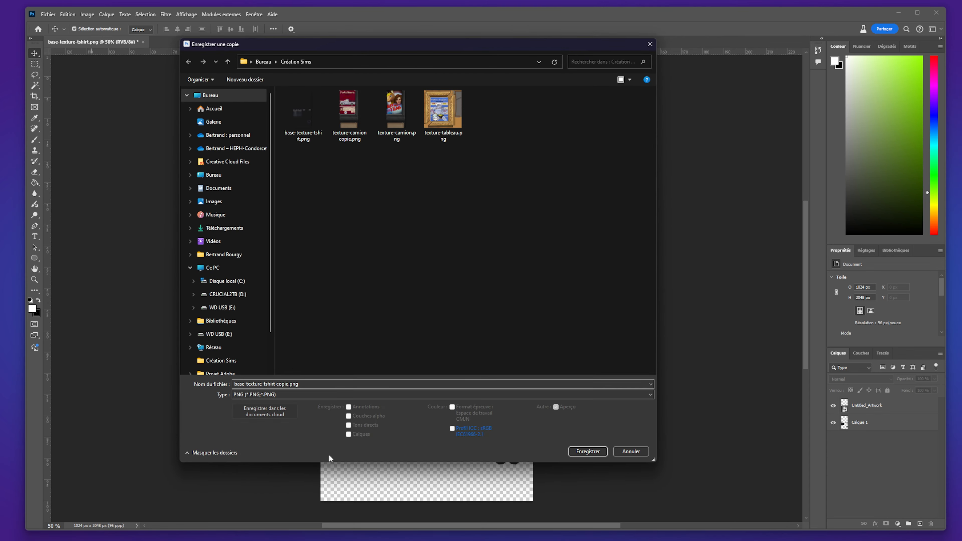
Name the copy texture-tshirt-frituche and save it with the Fichier volumineux PNG option
double_click(284, 385)
click(241, 385)
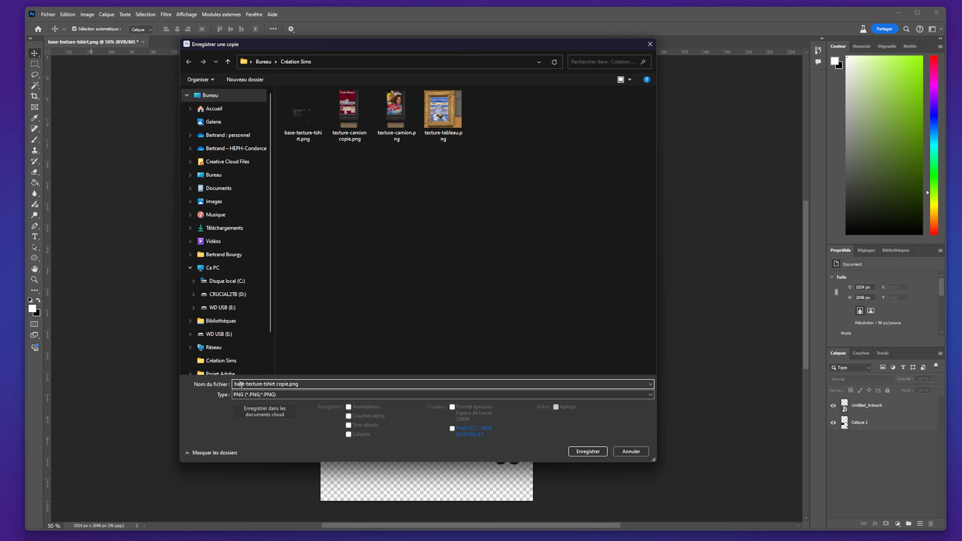
double_click(242, 385)
text(texture-ths)
key(BackSpace)
key(BackSpace)
text(shirt-frituche.)
key(Return)
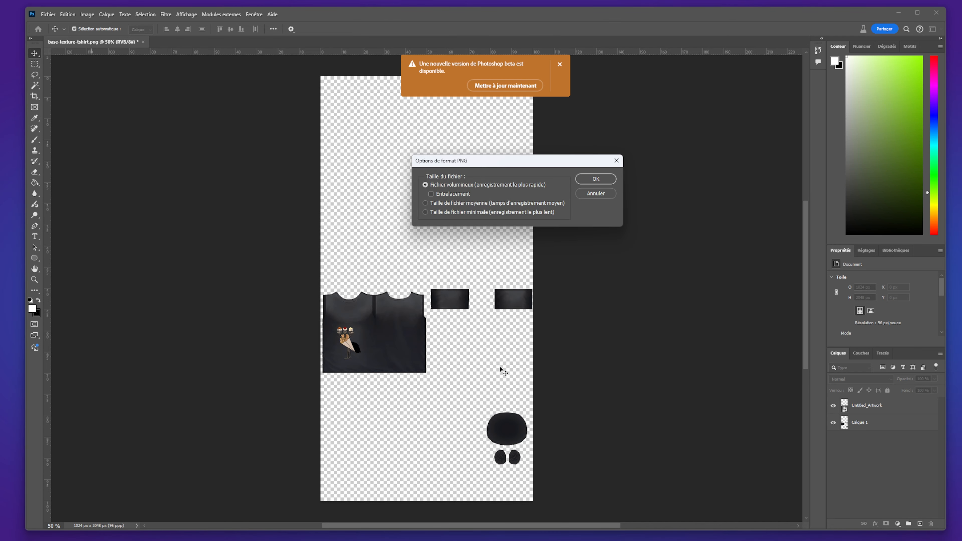
click(592, 180)
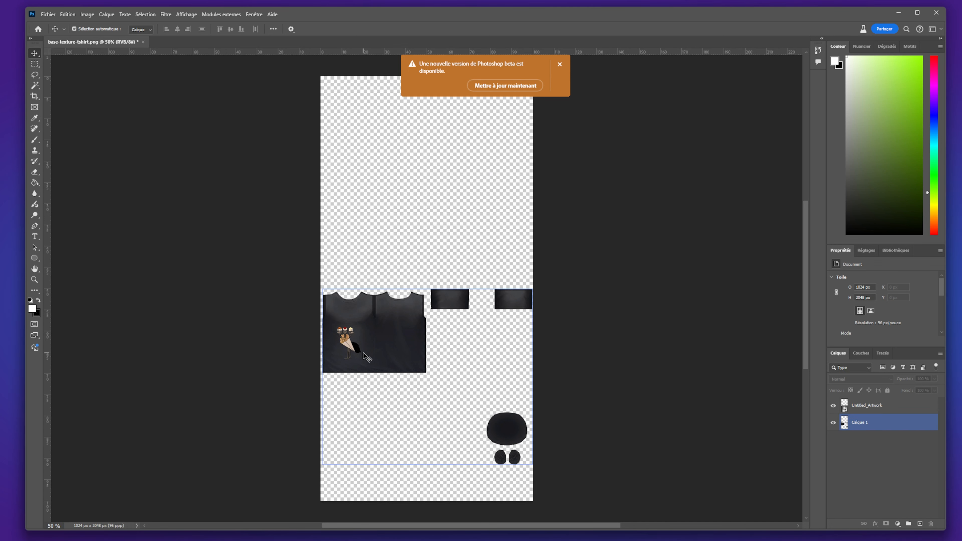
Add the white text "I <3 Belgium" over the lower part of the fries-bird artwork on the T-shirt's front
click(347, 341)
alt+scroll(348, 341, up, 3)
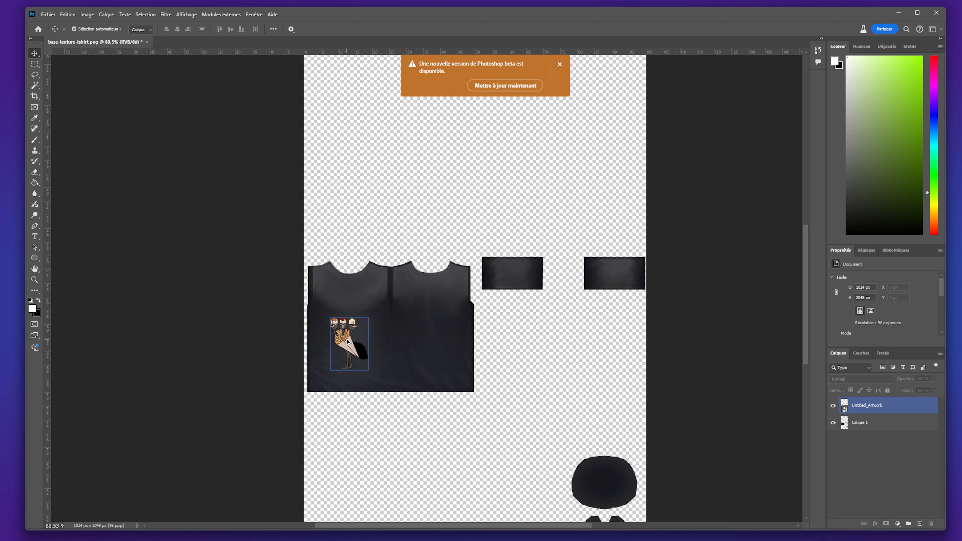
alt+scroll(348, 340, up, 2)
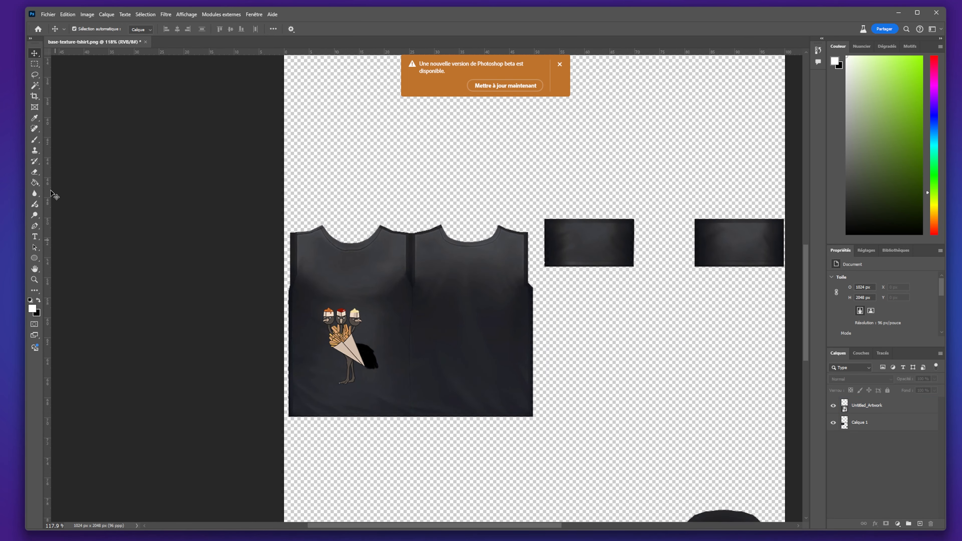
click(35, 237)
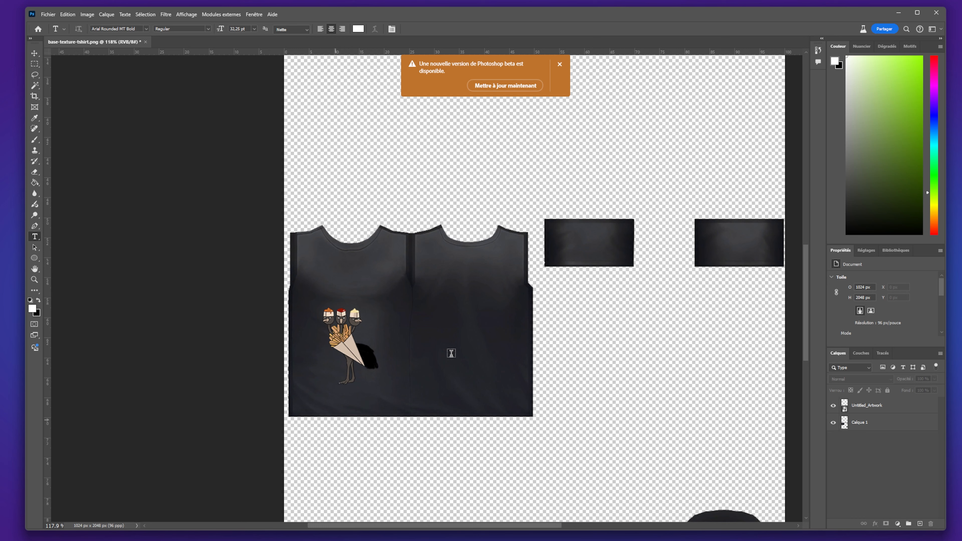
click(302, 382)
text(I )
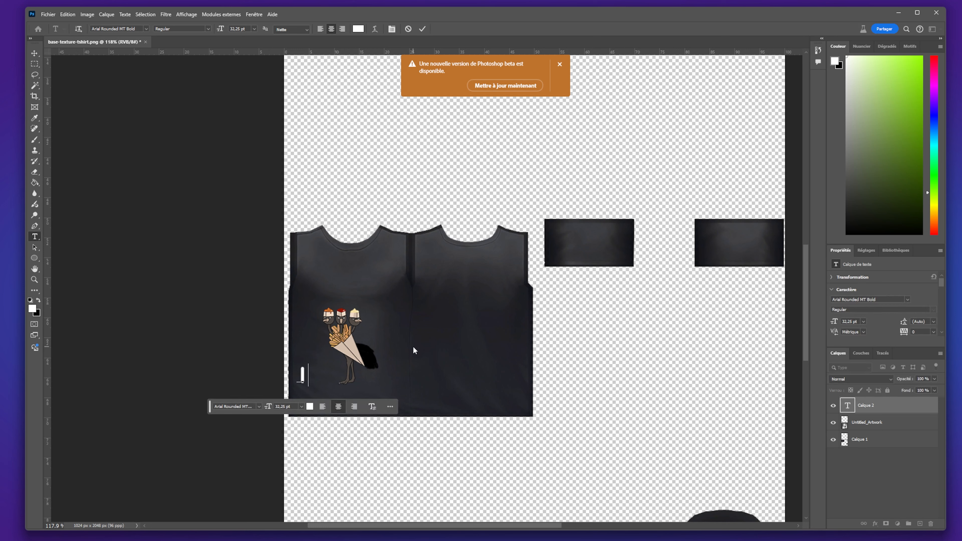
text(<3 B)
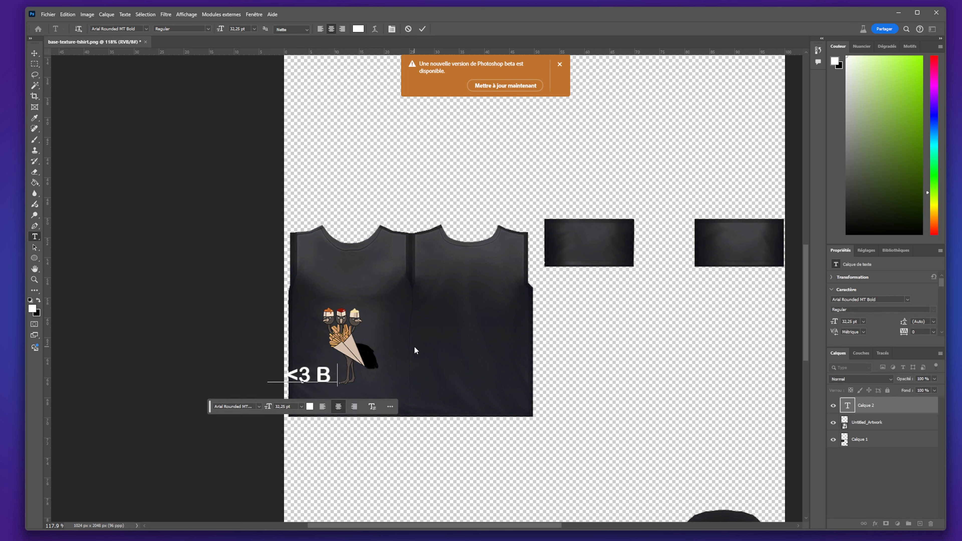
text(elgium !)
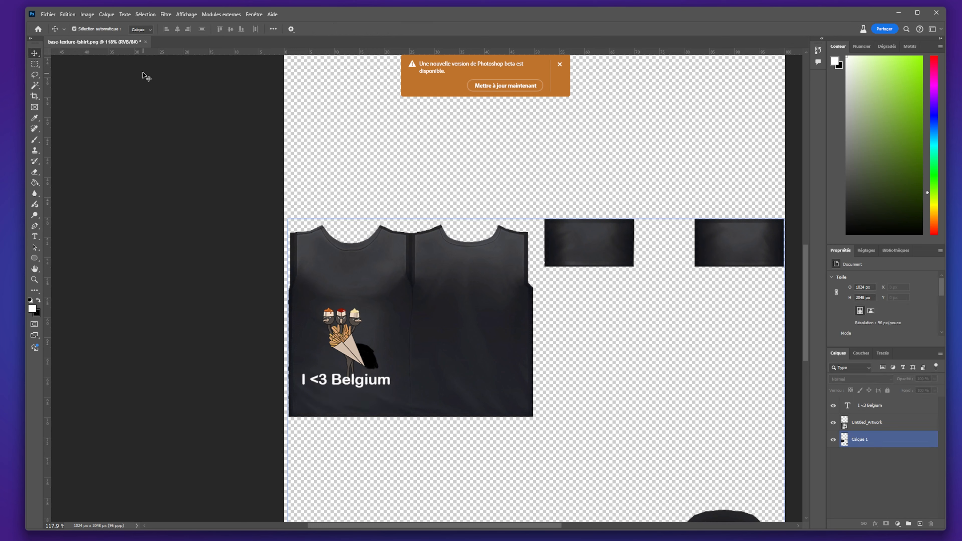
Save a PNG copy named texture-belgique in Création Sims with the Fichier volumineux option, and quit Photoshop without saving the base texture
click(48, 14)
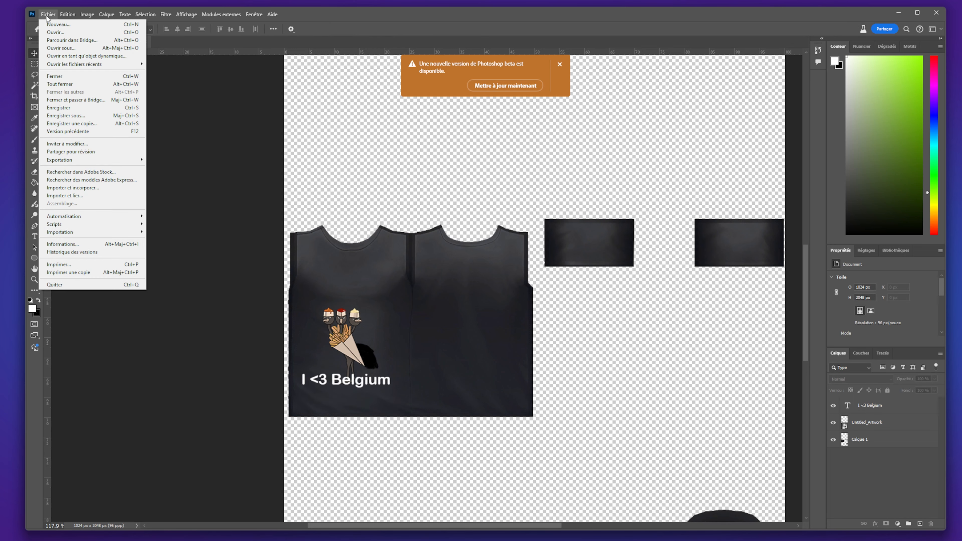
mouse_move(89, 163)
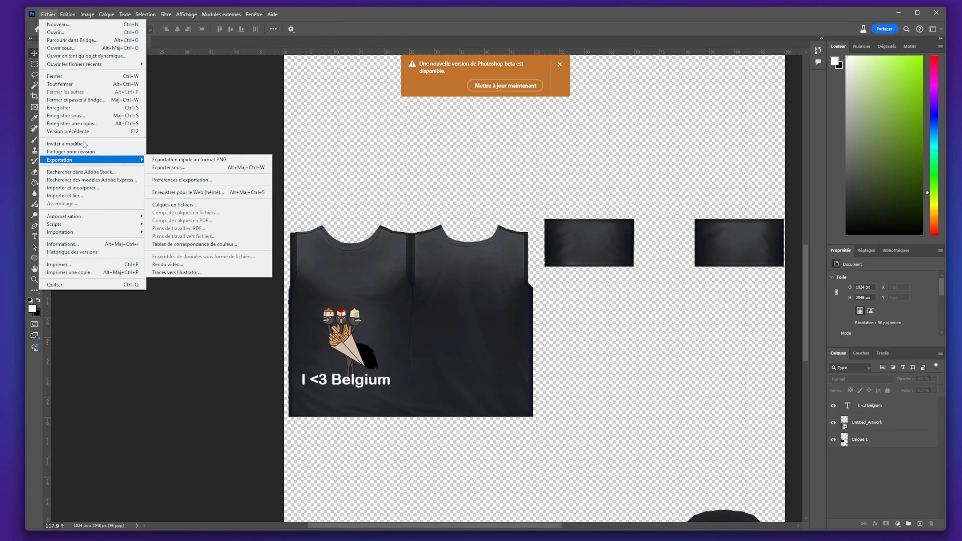
click(87, 123)
key(BackSpace)
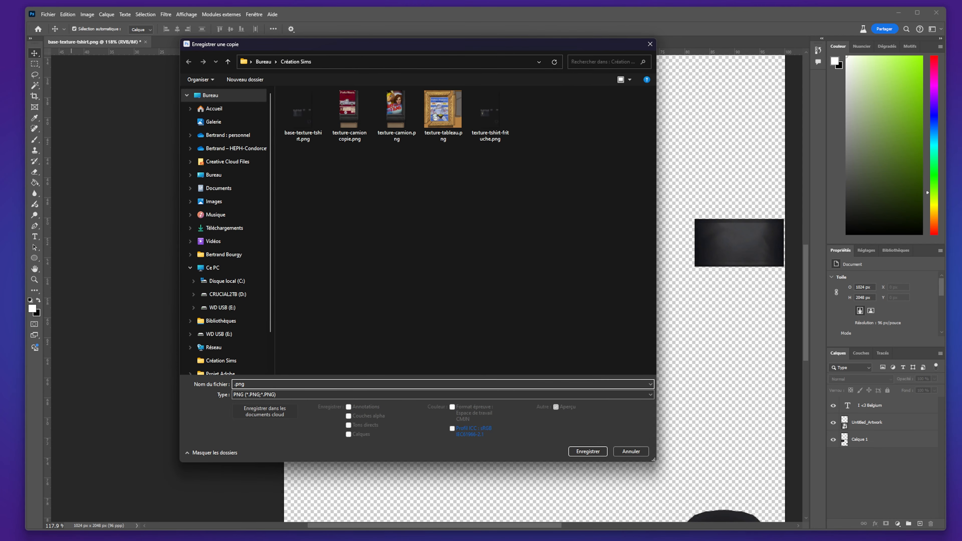
text(texture-belgique)
click(595, 453)
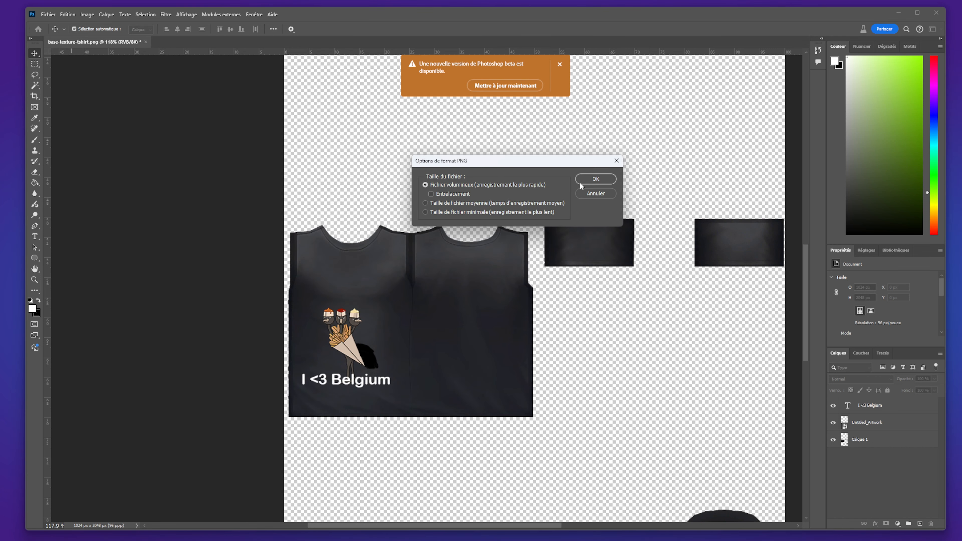
click(583, 181)
click(936, 13)
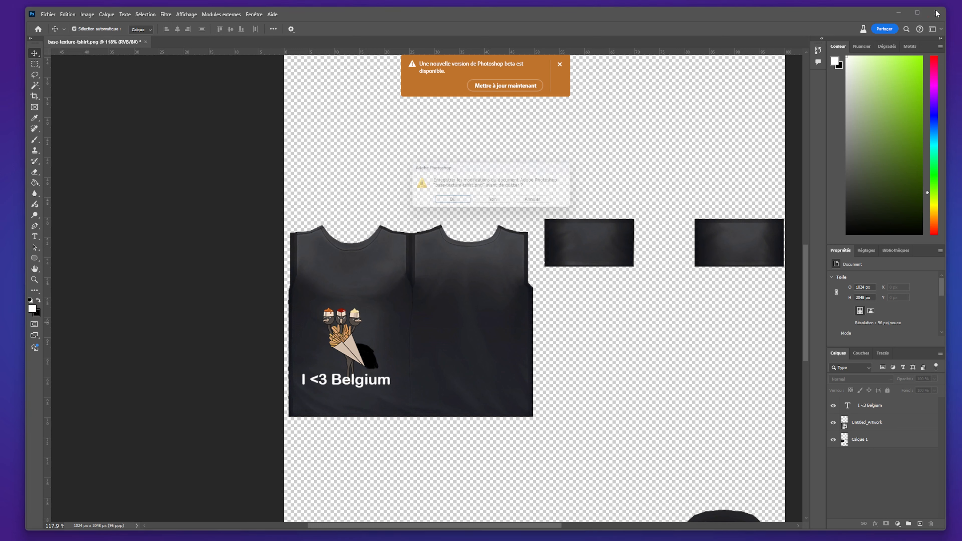
click(490, 202)
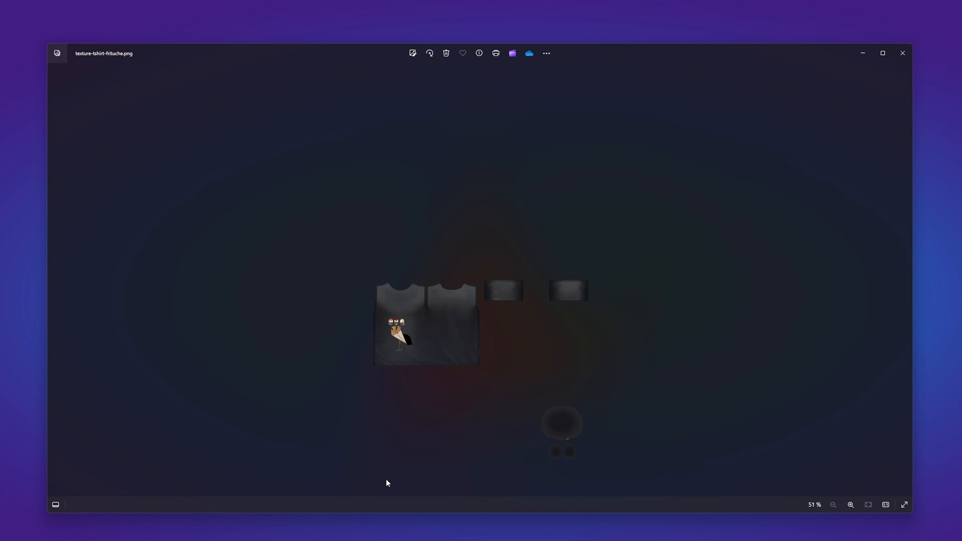
Close the texture-tshirt-frituche.png preview and view texture-belgique.png from the Création Sims folder
click(909, 53)
click(582, 174)
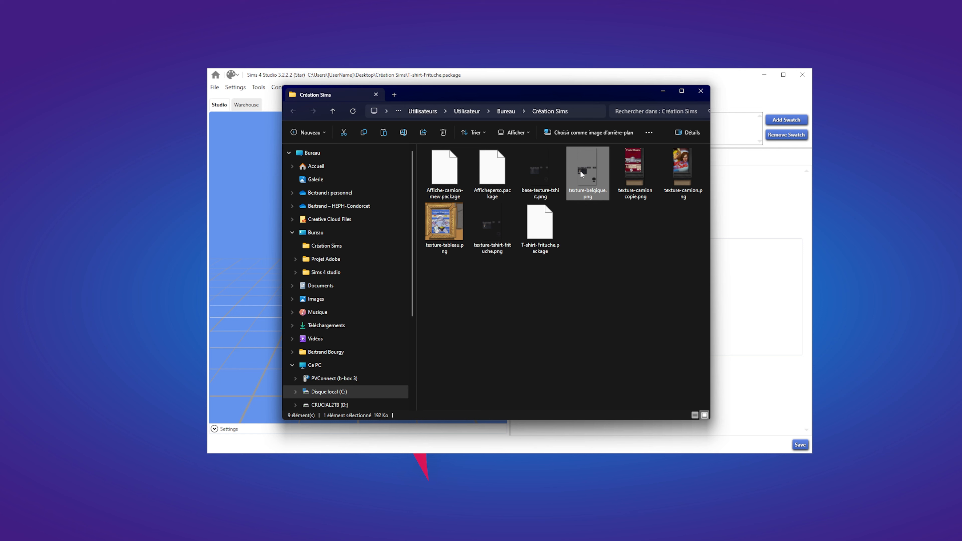
double_click(582, 173)
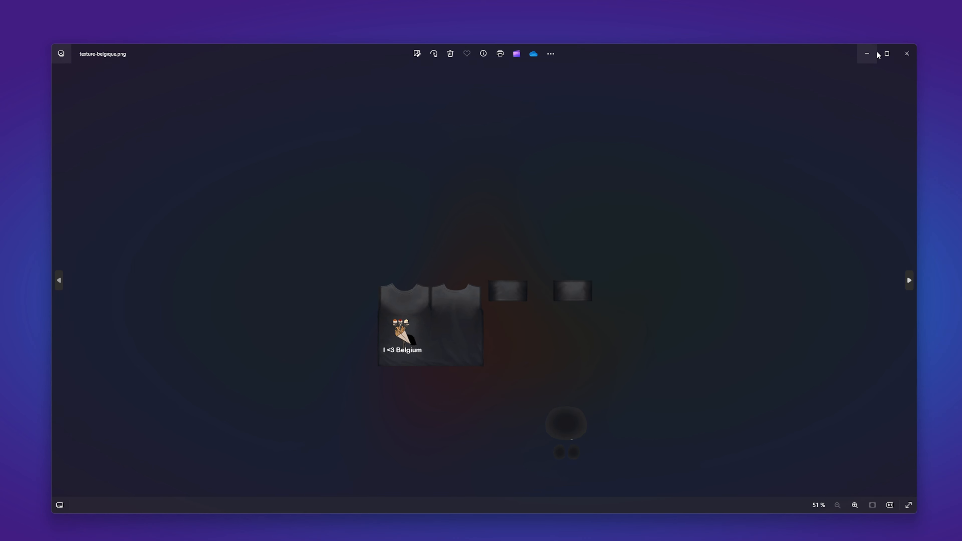
click(911, 53)
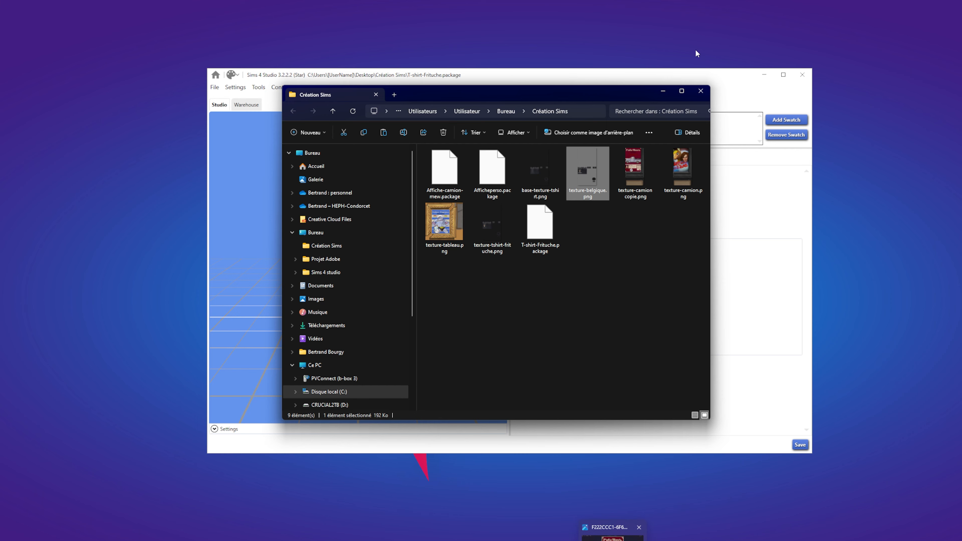
In Sims 4 Studio, import texture-tshirt-frituche.png as the Diffuse texture of the T-shirt's first swatch
click(803, 328)
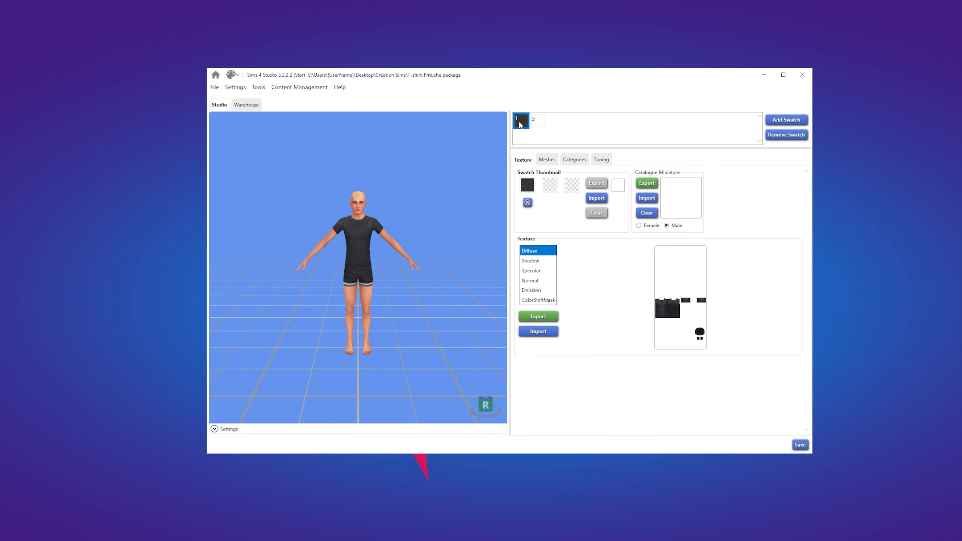
click(539, 332)
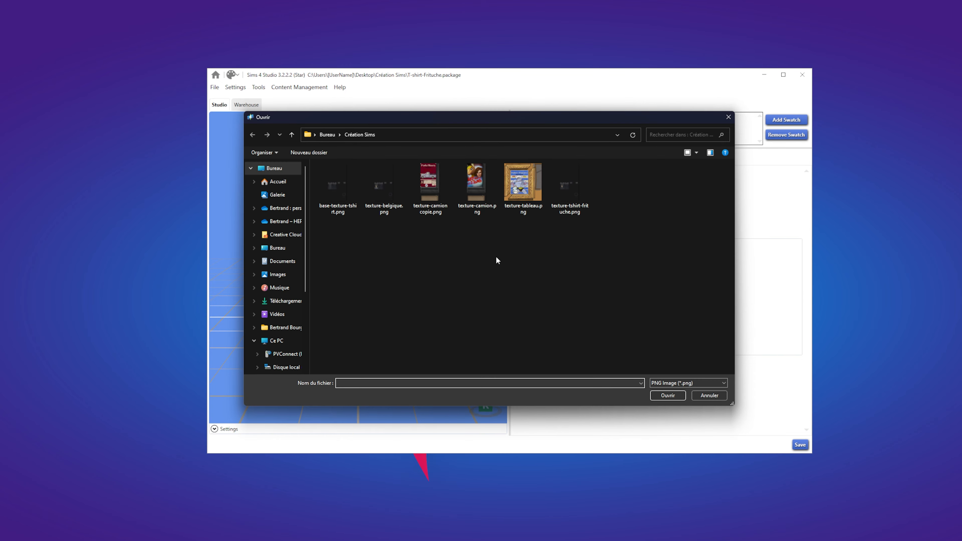
double_click(568, 205)
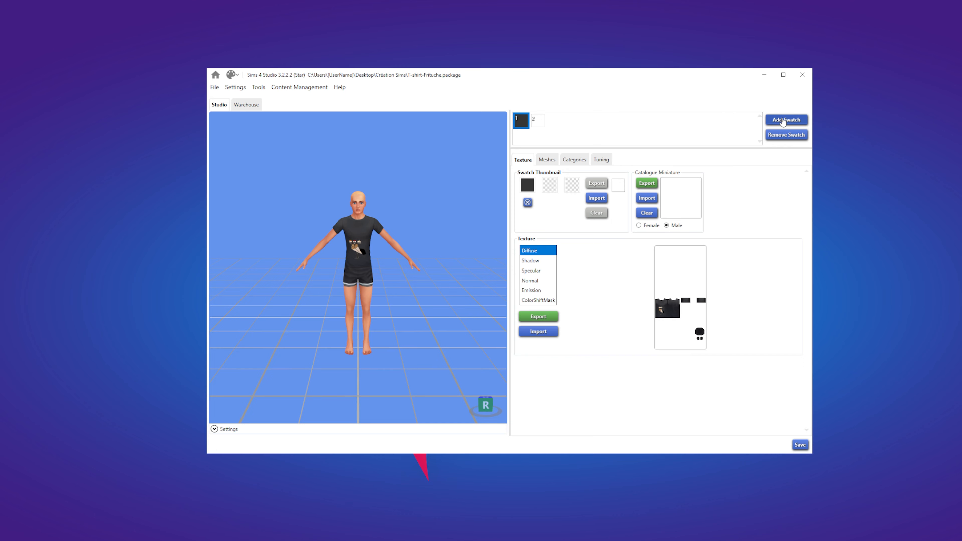
Add a third swatch to the T-shirt, import a Diffuse texture for it and return to the first swatch
click(797, 127)
click(535, 120)
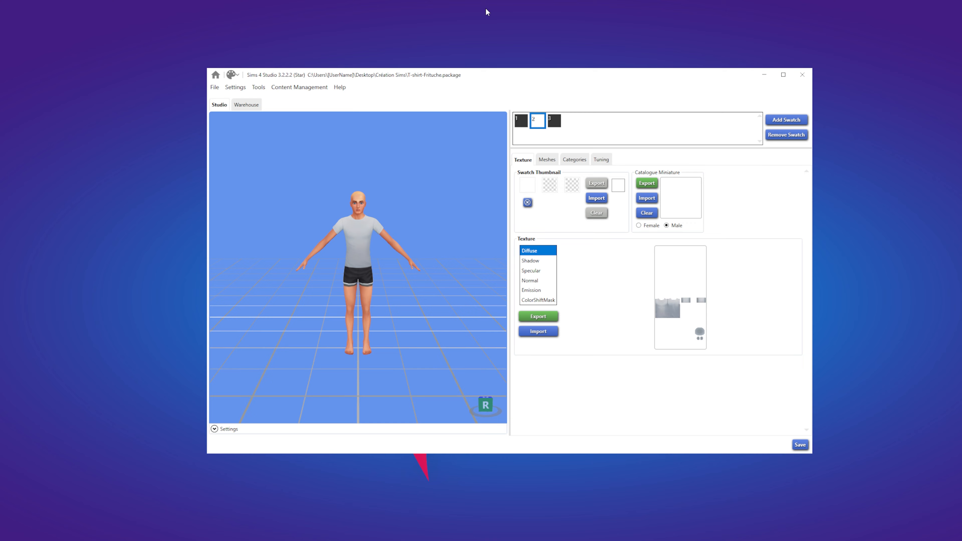
click(554, 121)
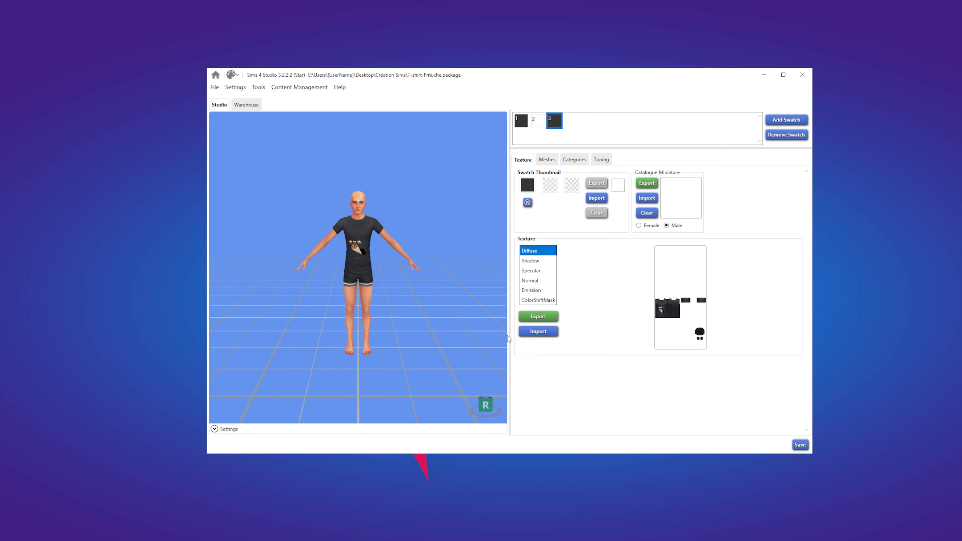
click(537, 332)
click(520, 121)
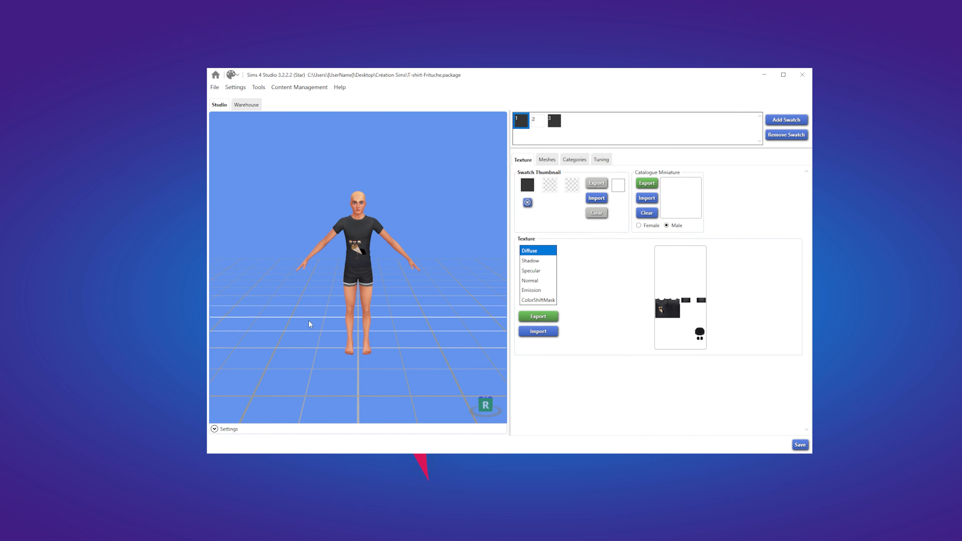
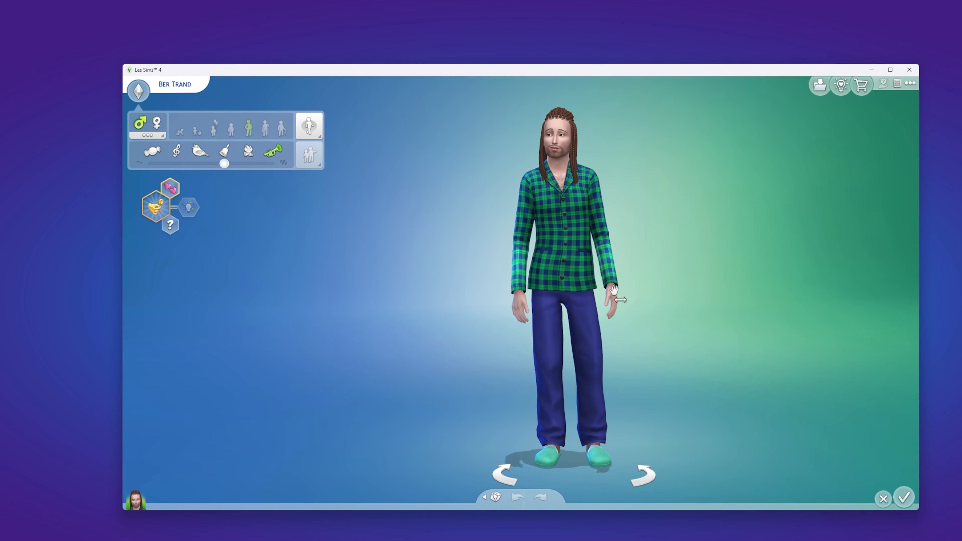
In Les Sims 4, dress the Sim in the custom fries-bird T-shirt and switch it to the second dark colour variant
click(598, 261)
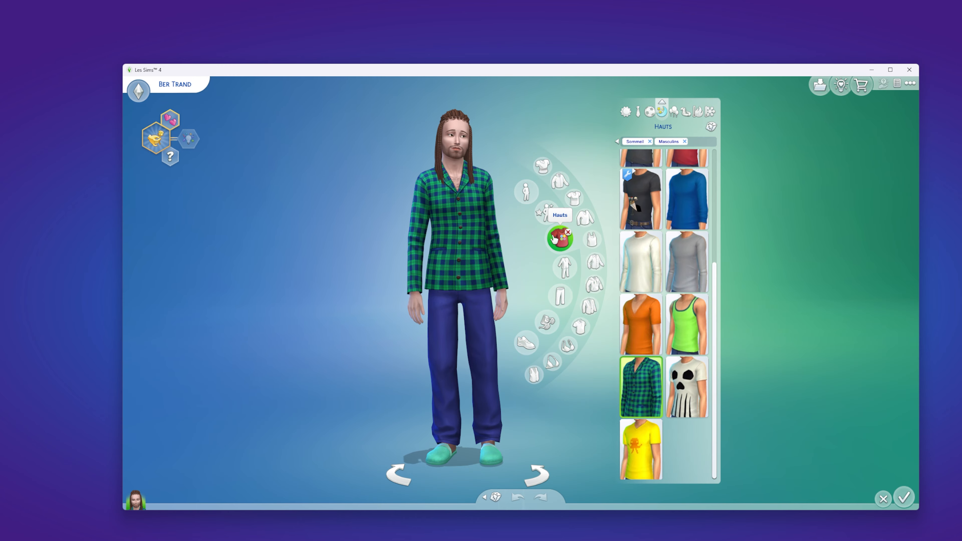
click(645, 203)
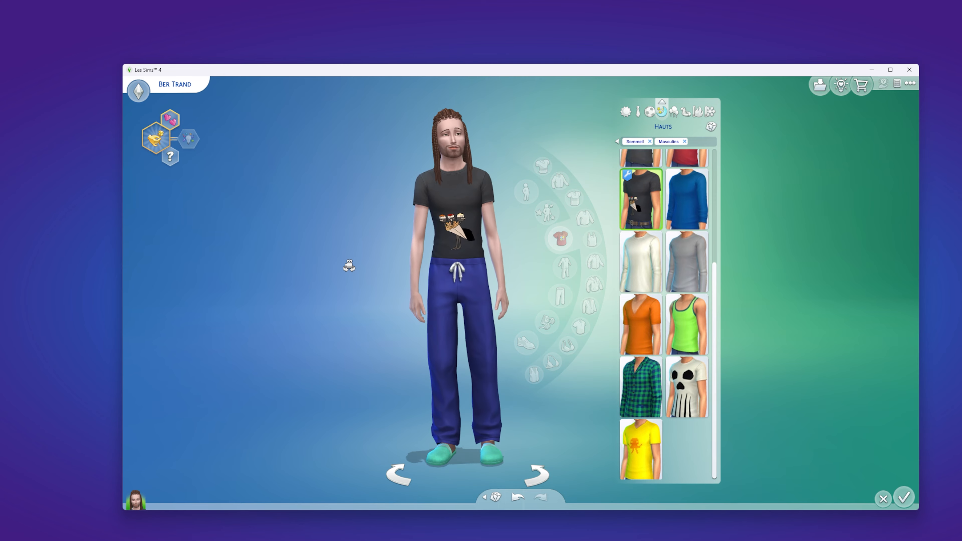
mouse_move(631, 224)
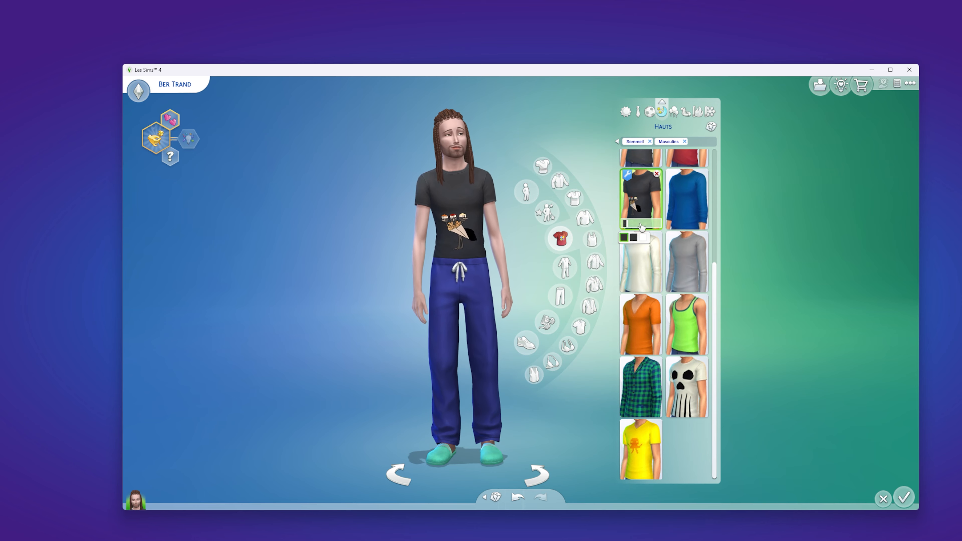
click(635, 239)
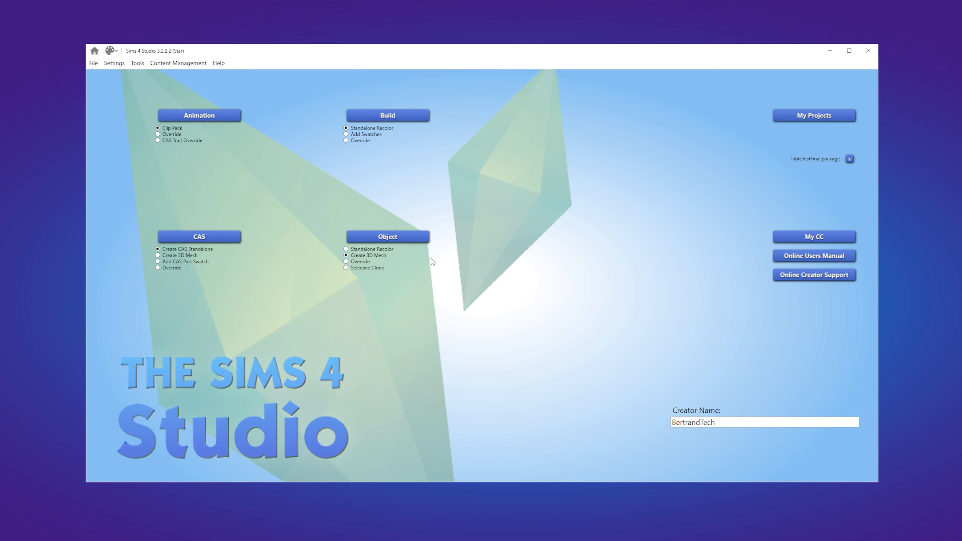
In Sims 4 Studio, start a Create 3D Mesh object, filter the catalogue to Surfaces and select the round wooden table with crossed legs
click(394, 240)
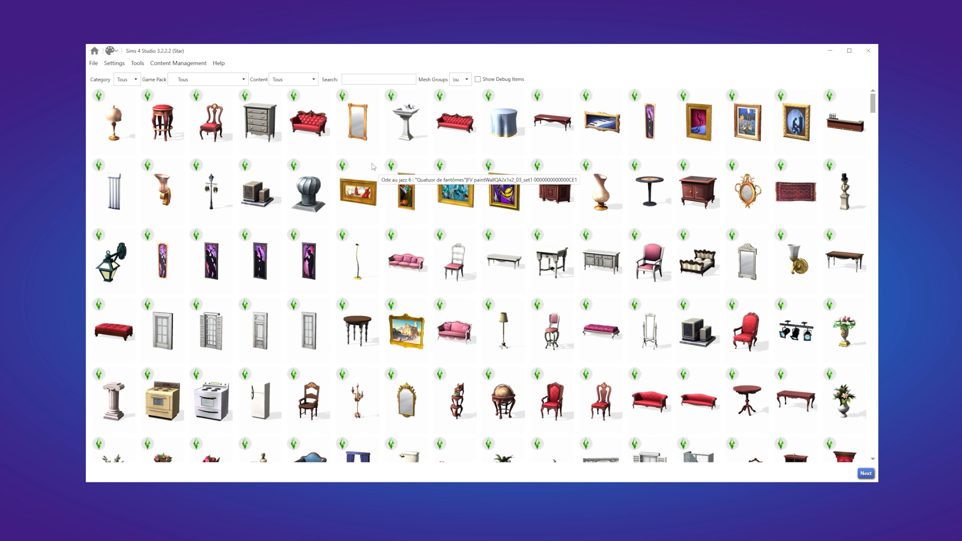
click(125, 79)
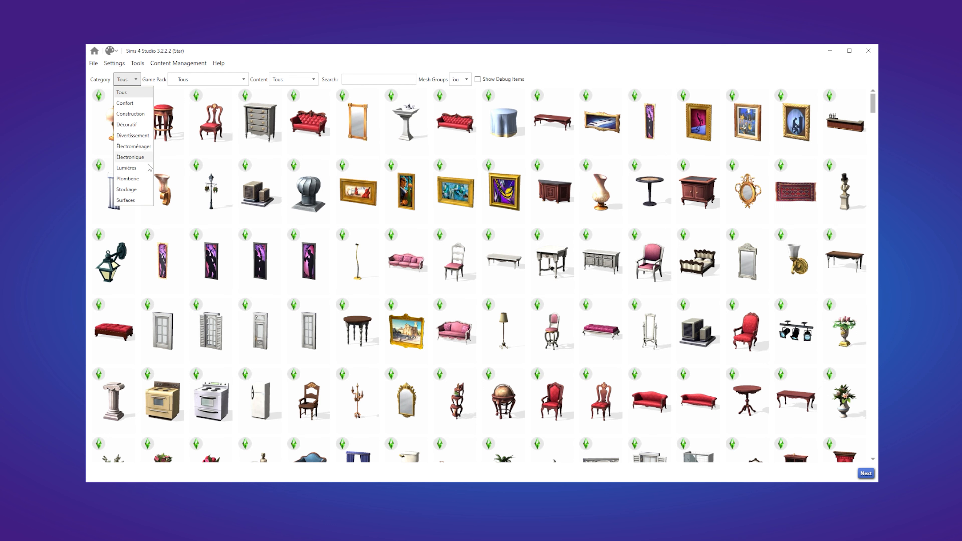
click(125, 191)
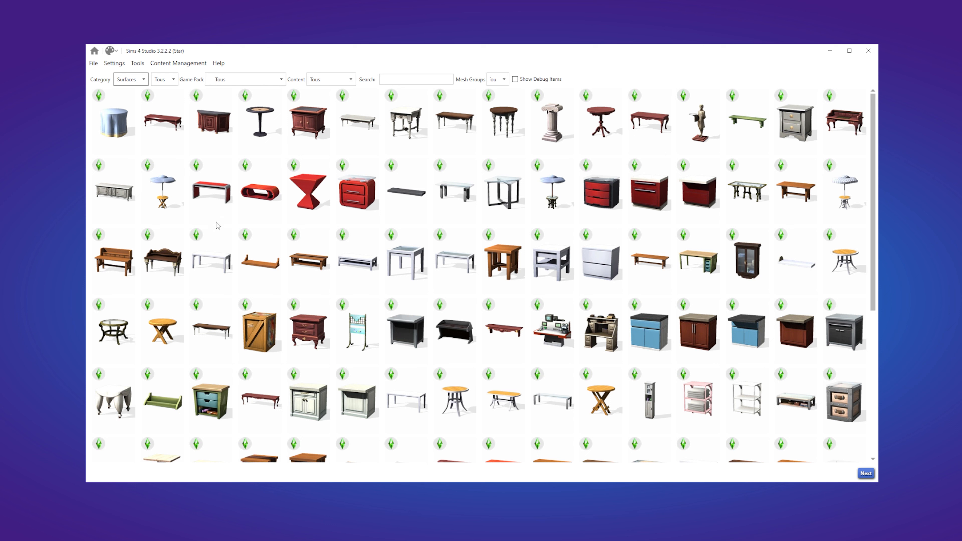
click(588, 411)
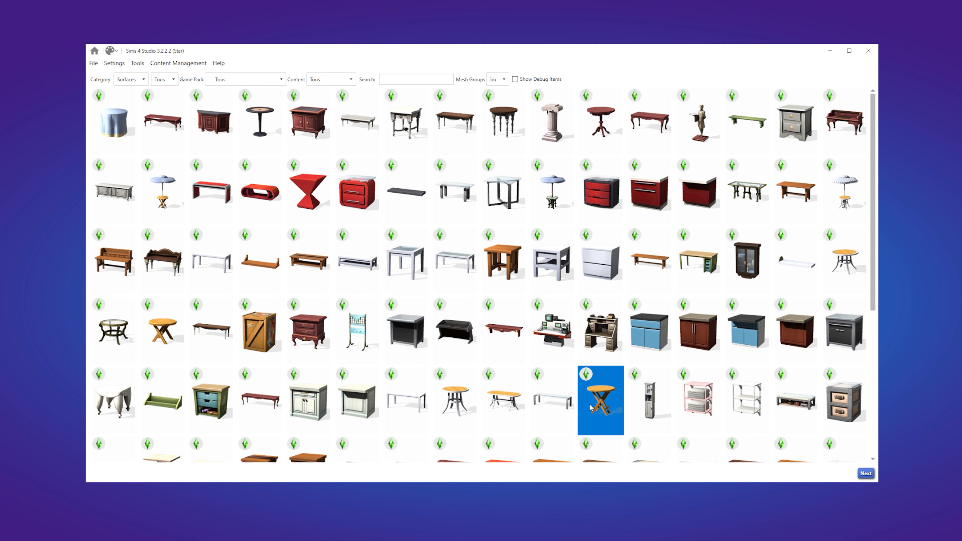
Save the new table project as the Sims 4 package TablePerso in the Création Sims folder
click(866, 474)
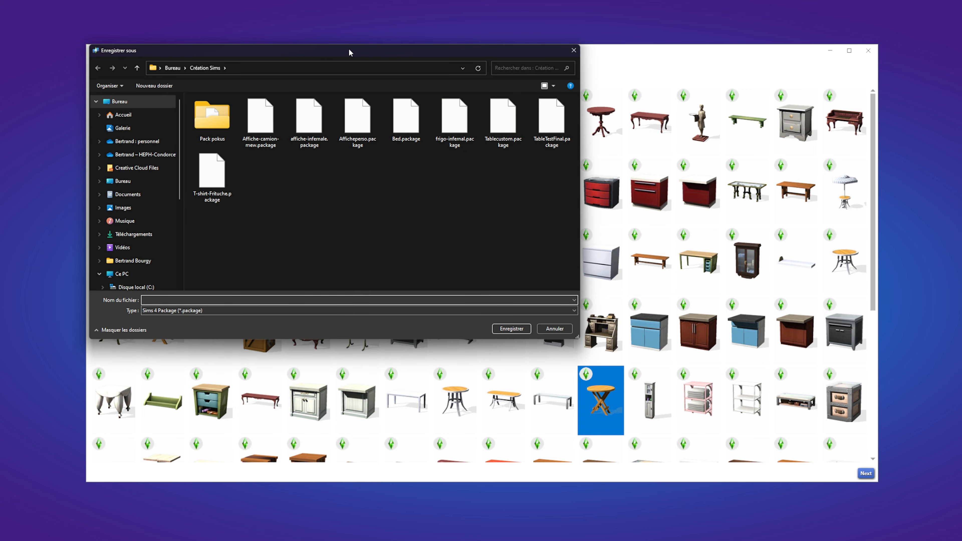
drag(351, 51, 510, 113)
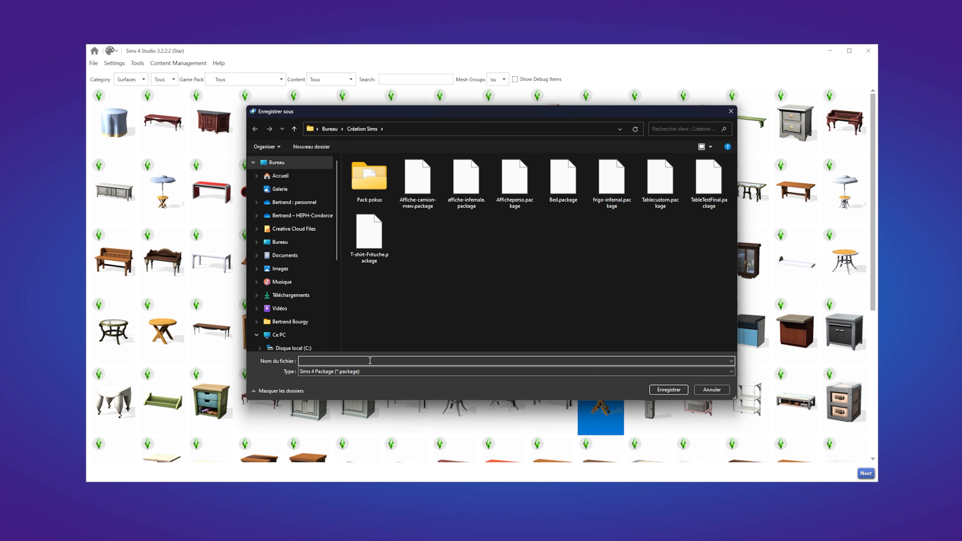
text(TAb)
key(BackSpace)
key(BackSpace)
text(a)
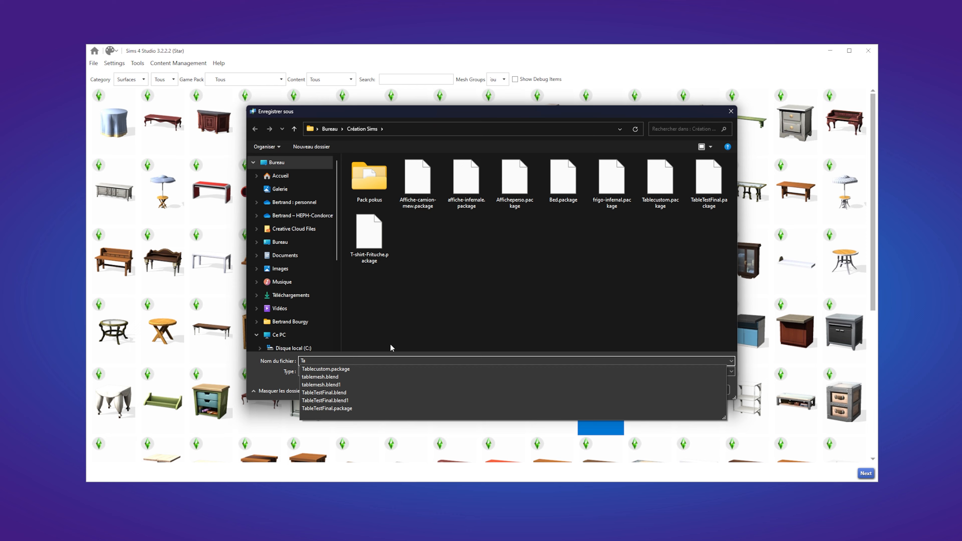
text(blePerso)
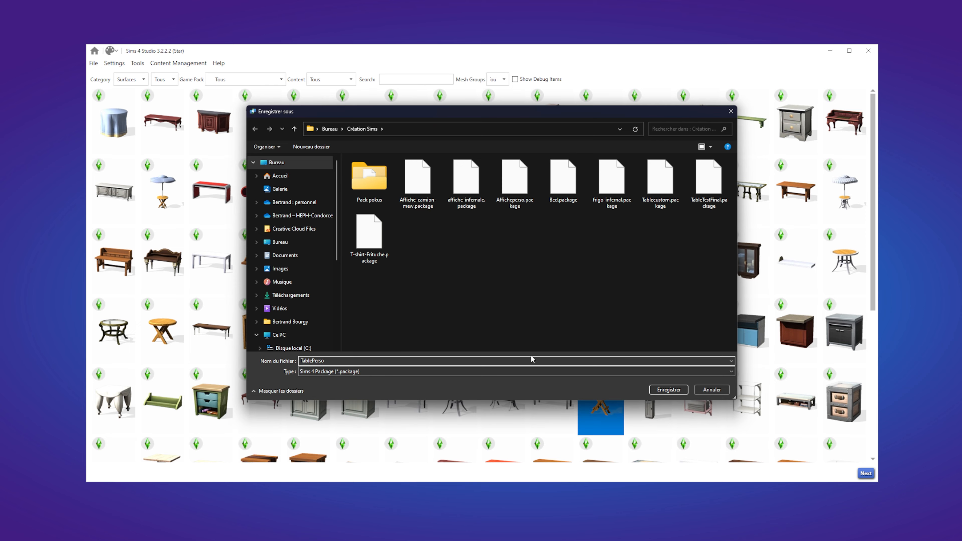
click(660, 393)
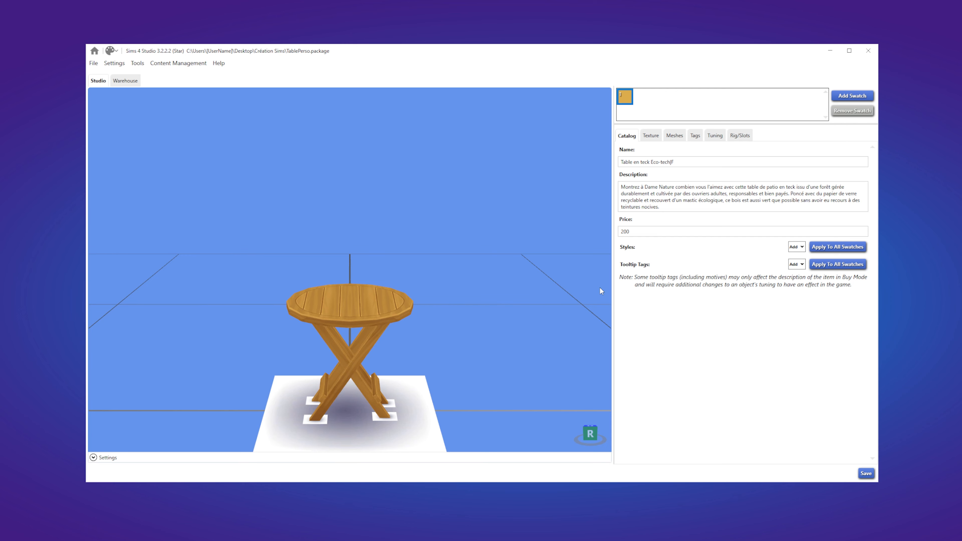
Export the table's LOD 0 mesh as the Blender file TableCustom in the Création Sims folder
click(672, 135)
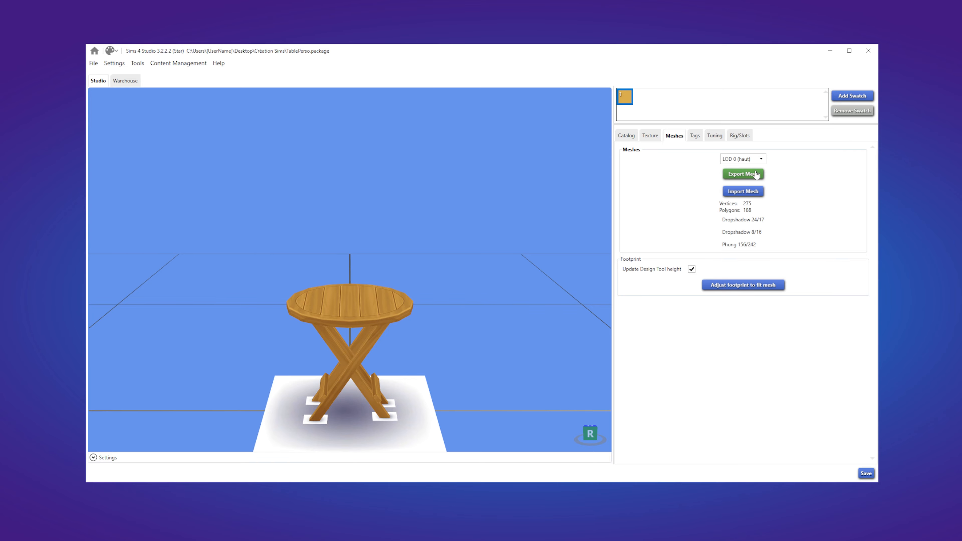
click(752, 178)
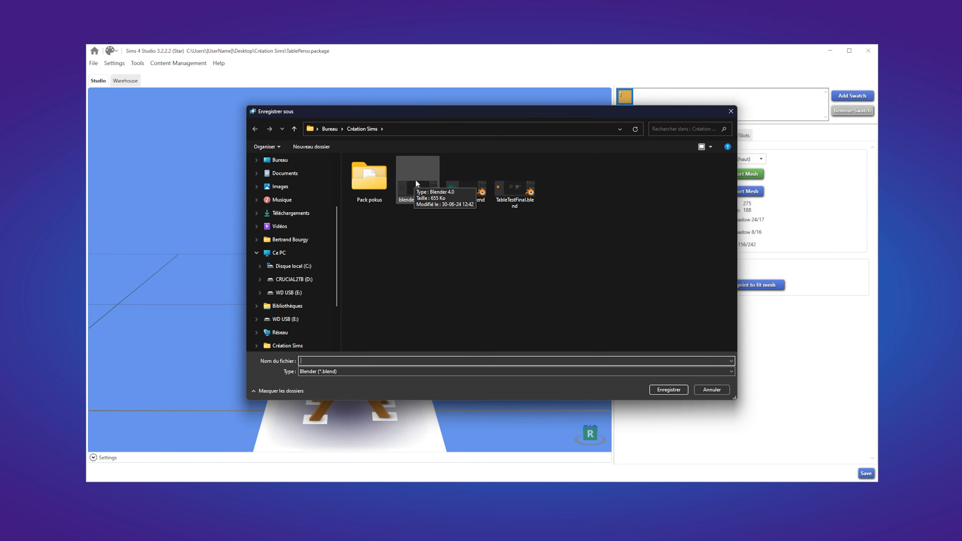
text(TableCustom)
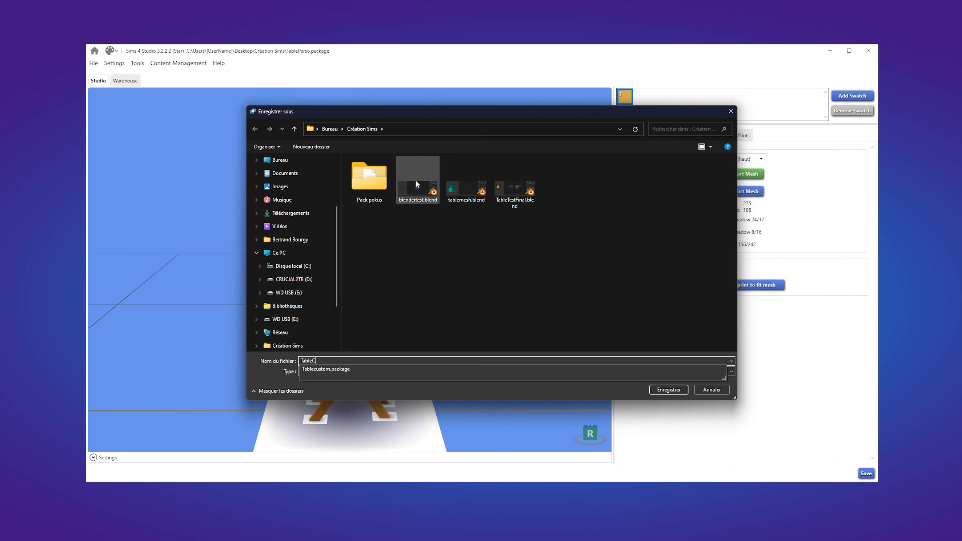
click(678, 390)
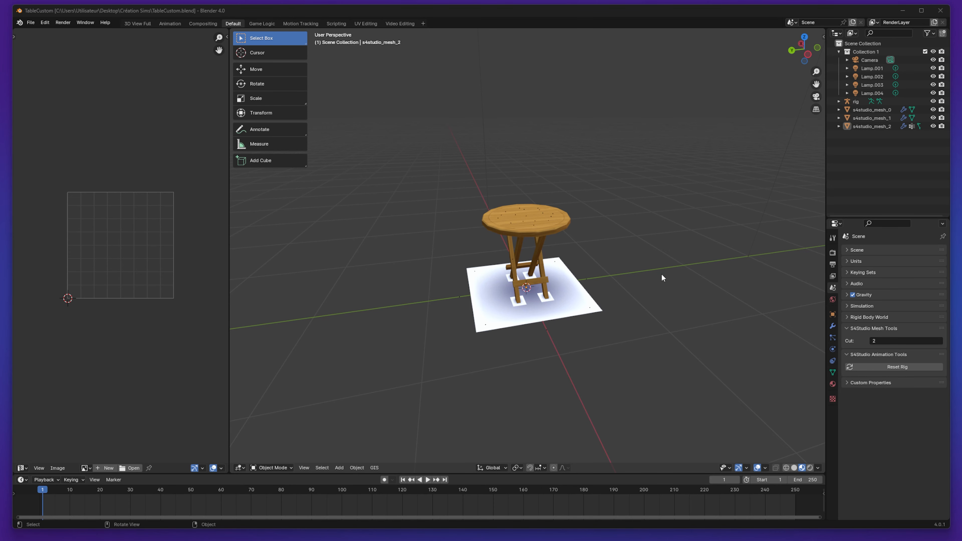
In Blender, select the wooden table mesh s4studio_mesh_2 and switch it to Edit Mode
middle_drag(476, 215, 815, 218)
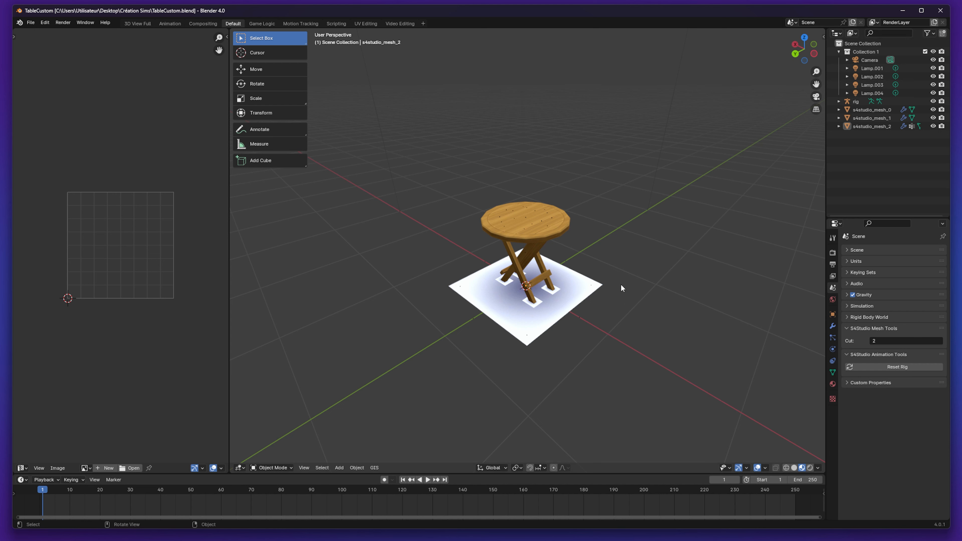
click(542, 227)
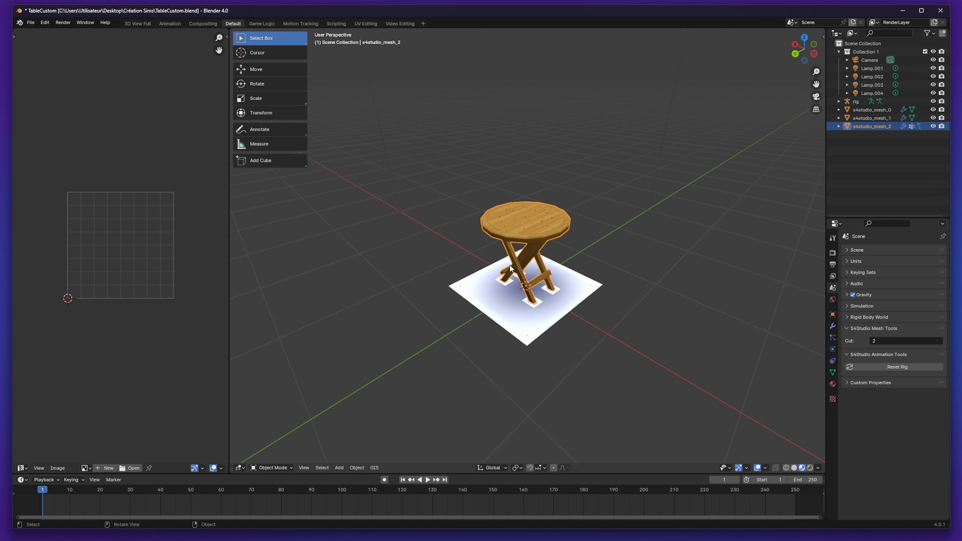
middle_drag(510, 265, 526, 262)
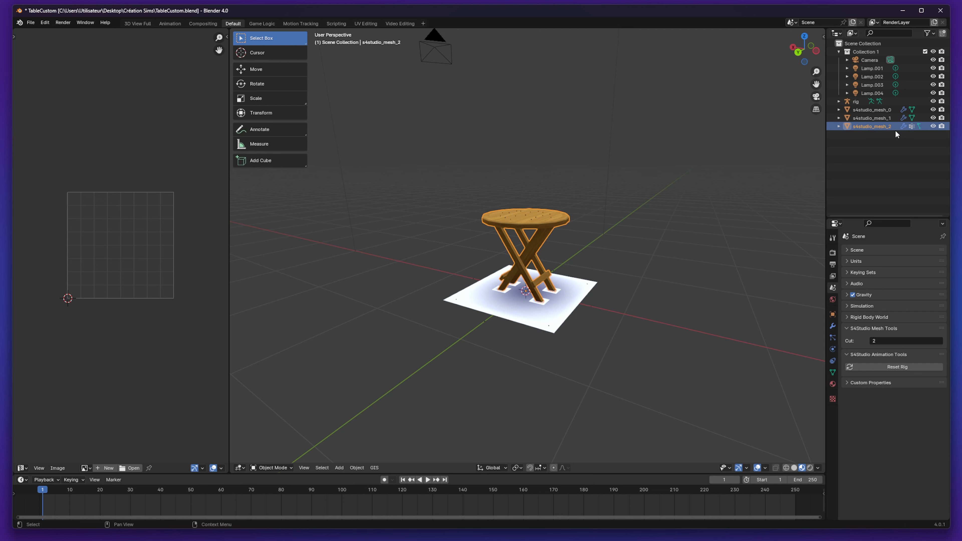
scroll(521, 267, up, 1)
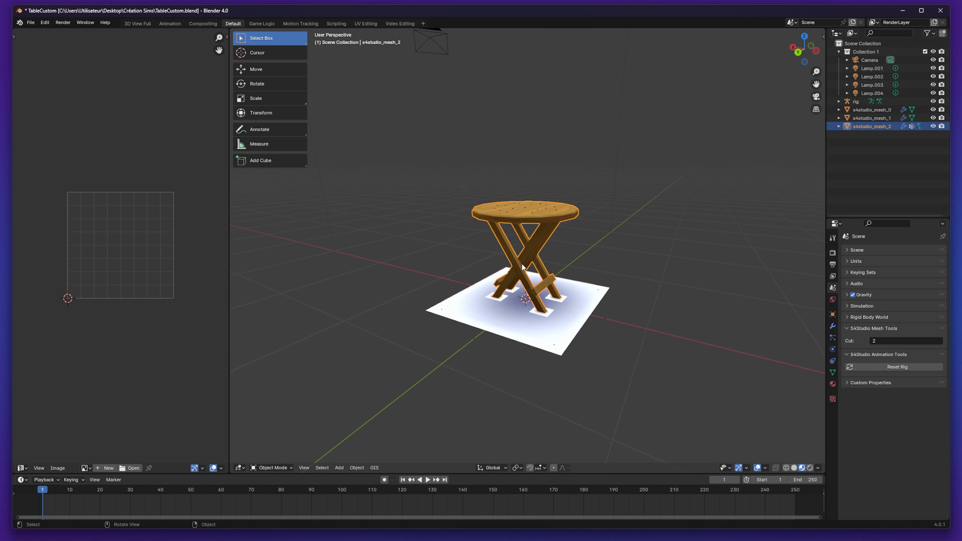
click(271, 467)
click(286, 422)
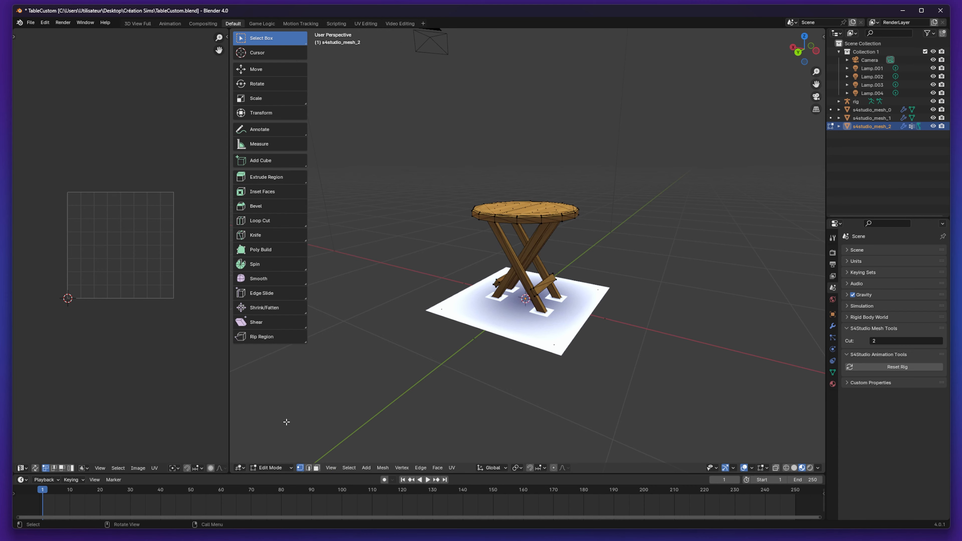
Turn on X-ray, select the whole original table geometry and delete its vertices
middle_drag(678, 282, 643, 250)
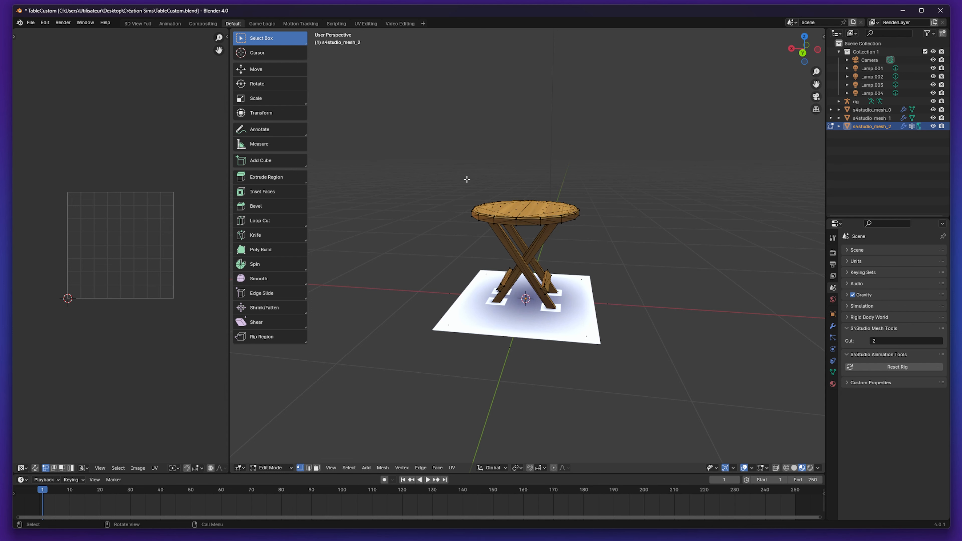
middle_drag(482, 229, 491, 281)
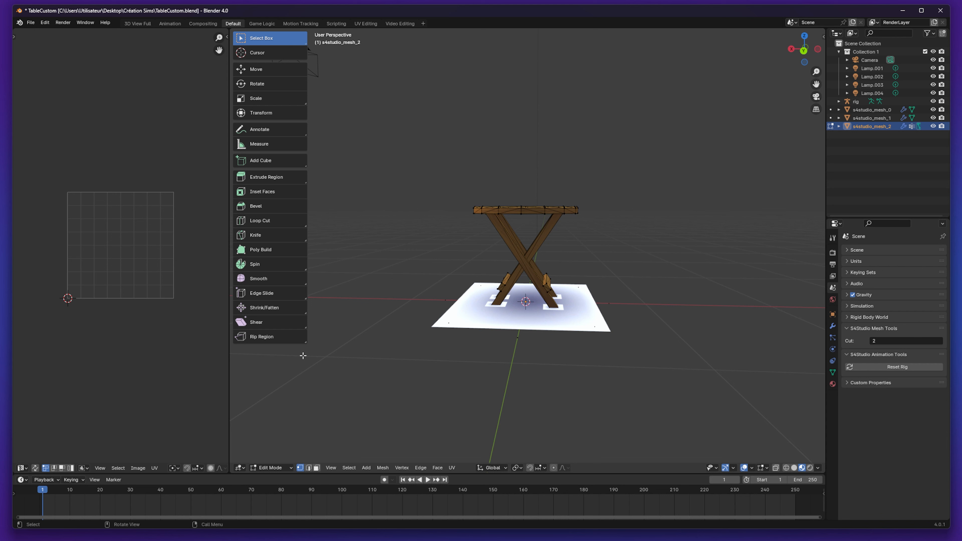
click(776, 468)
drag(405, 155, 640, 320)
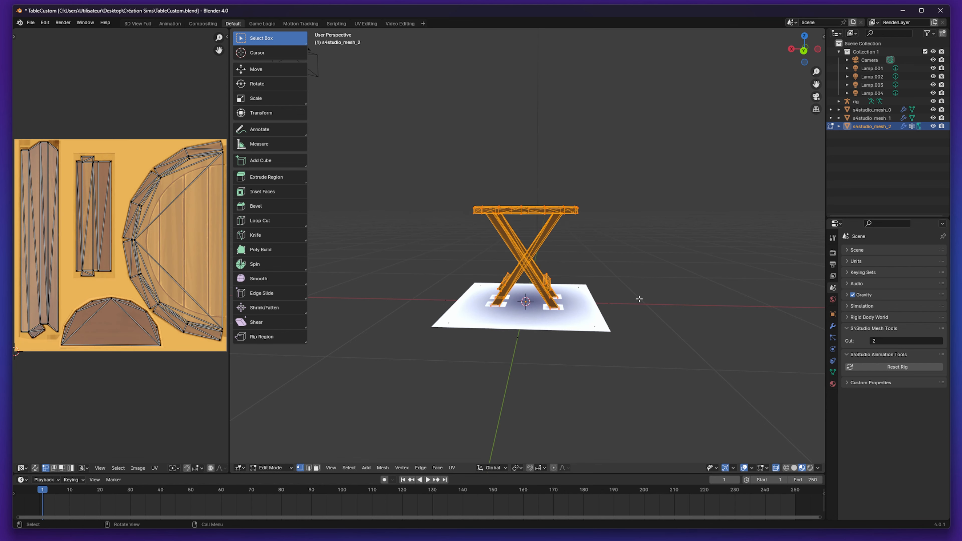
key(x)
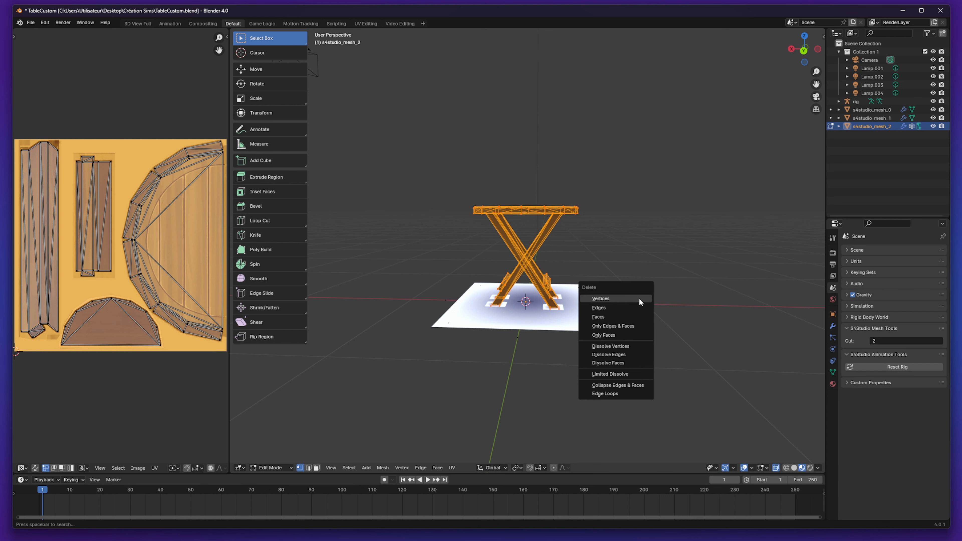
click(638, 298)
Add a cylinder inside the emptied table mesh and scale it uniformly to about 0.18
mouse_move(528, 357)
middle_down()
mouse_move(527, 348)
mouse_move(536, 355)
middle_up()
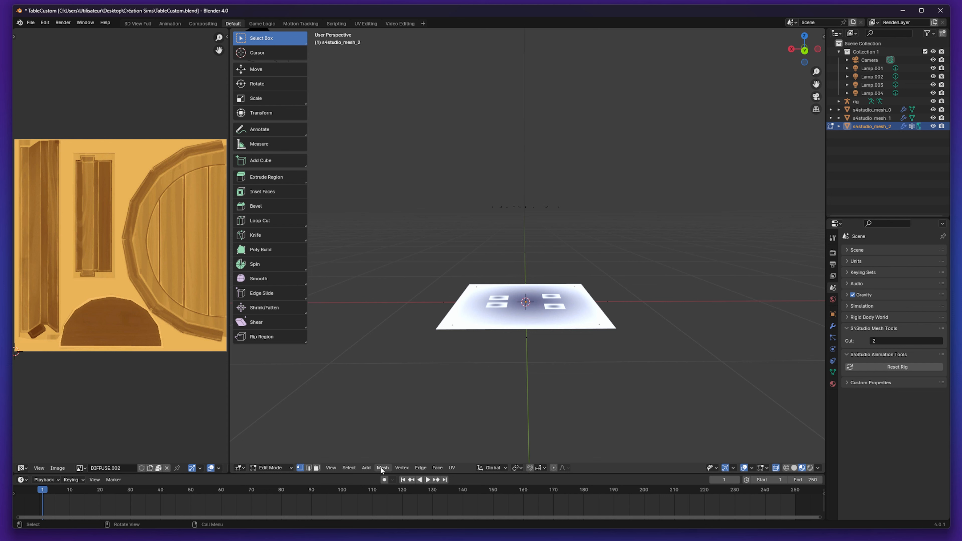
click(371, 467)
click(366, 468)
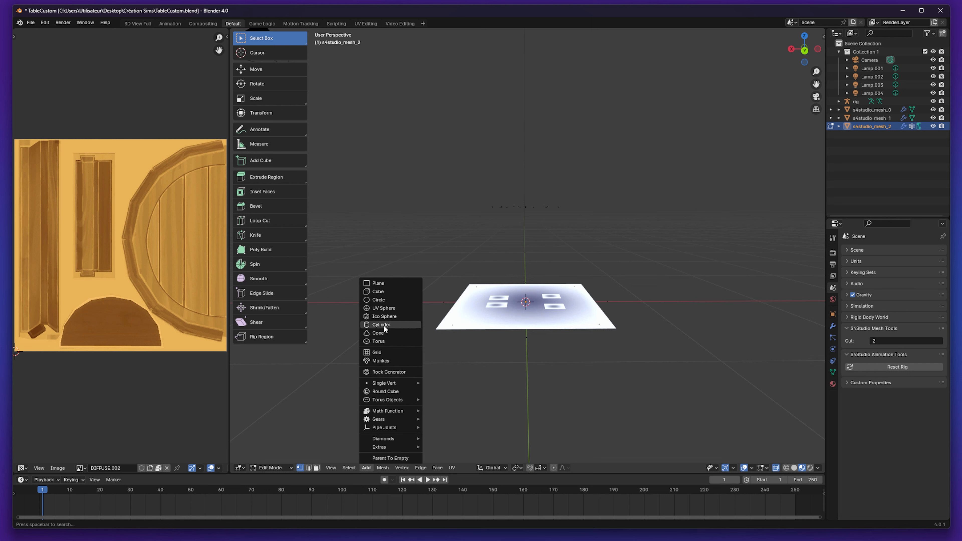
click(390, 324)
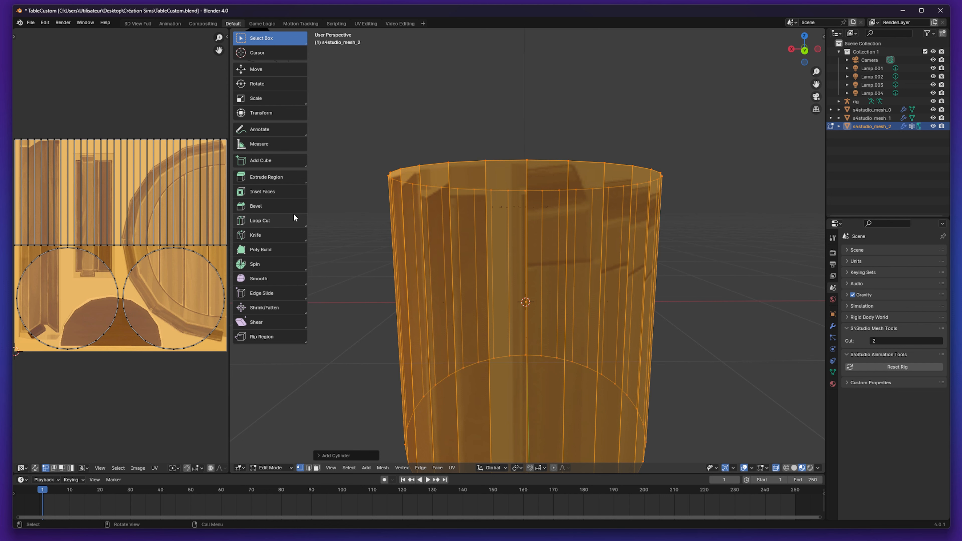
click(256, 98)
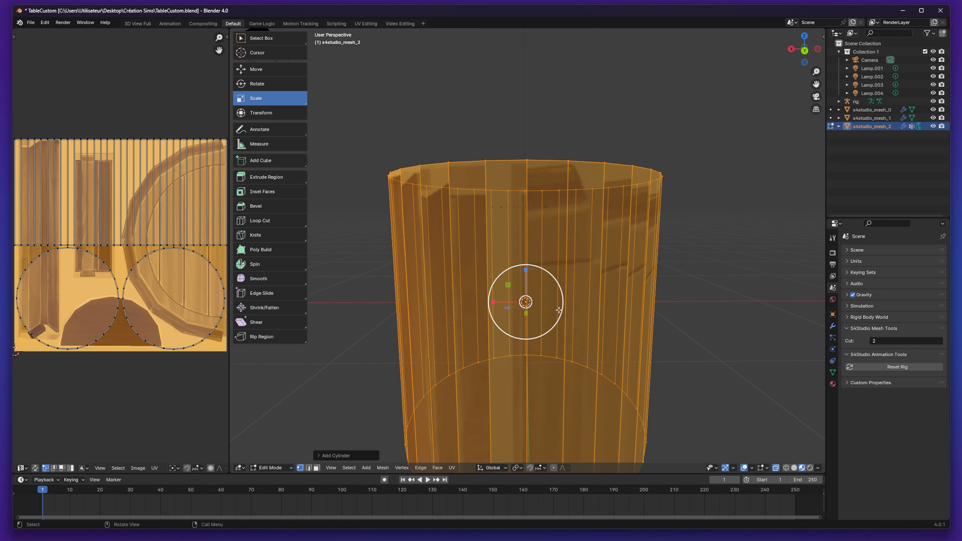
drag(560, 302, 532, 301)
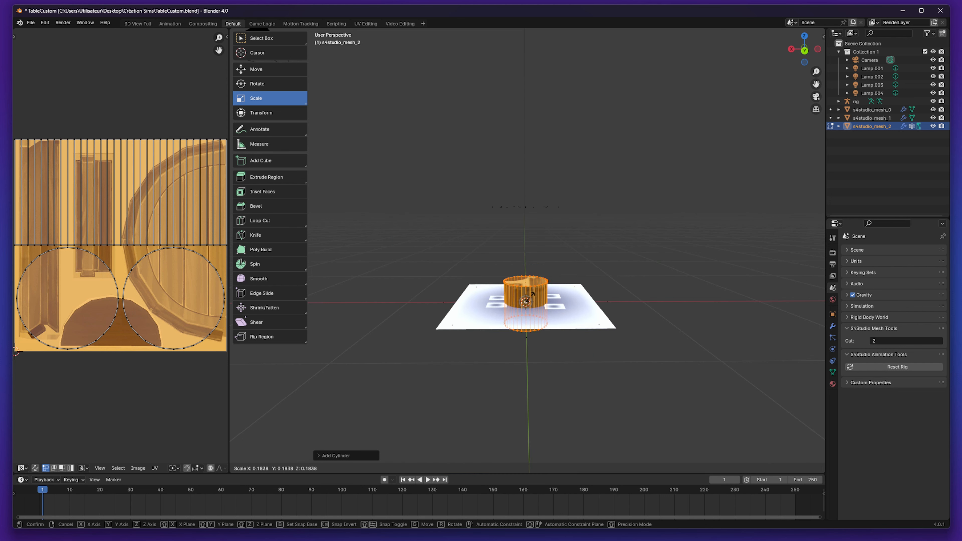
Move the cylinder up along Z until its base rests on the shadow plane
click(256, 69)
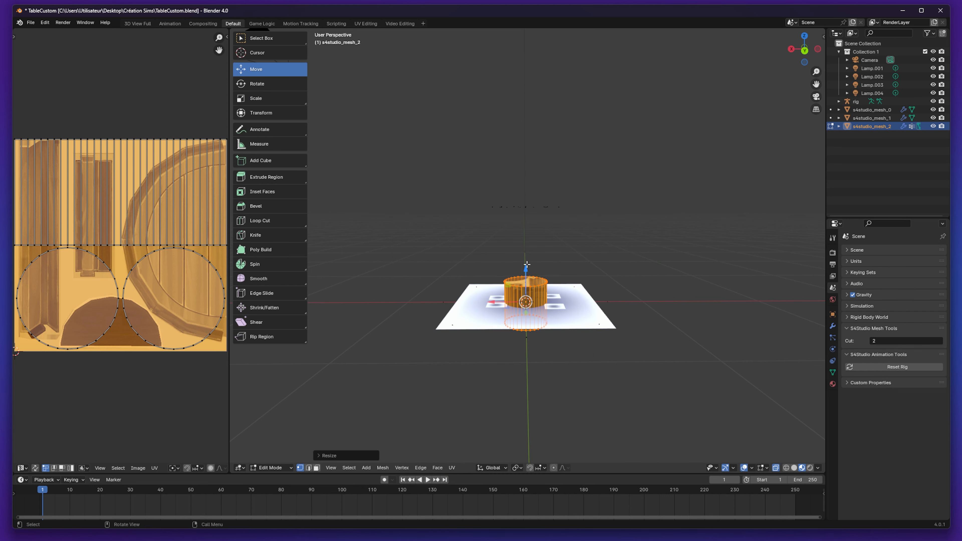
drag(527, 265, 526, 244)
middle_drag(563, 394, 567, 373)
click(438, 215)
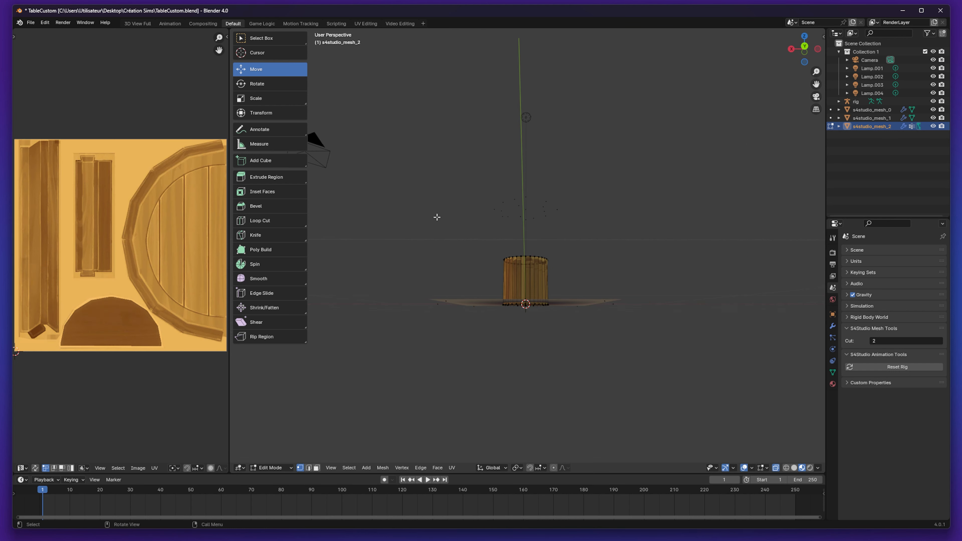
drag(438, 215, 561, 335)
drag(527, 250, 527, 247)
middle_drag(539, 346, 545, 368)
click(543, 356)
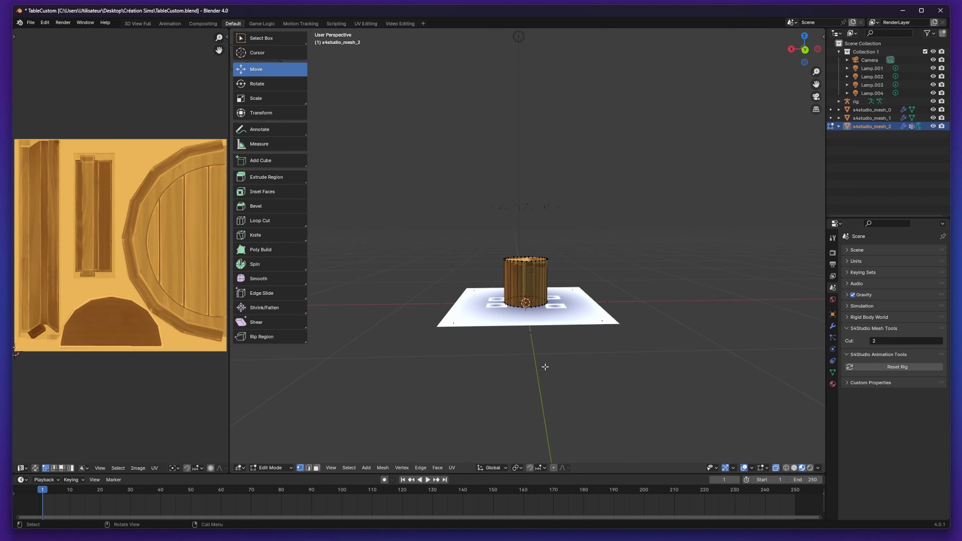
In face selection mode, select the cylinder's top face and raise it to make a taller table leg
middle_drag(567, 291, 579, 322)
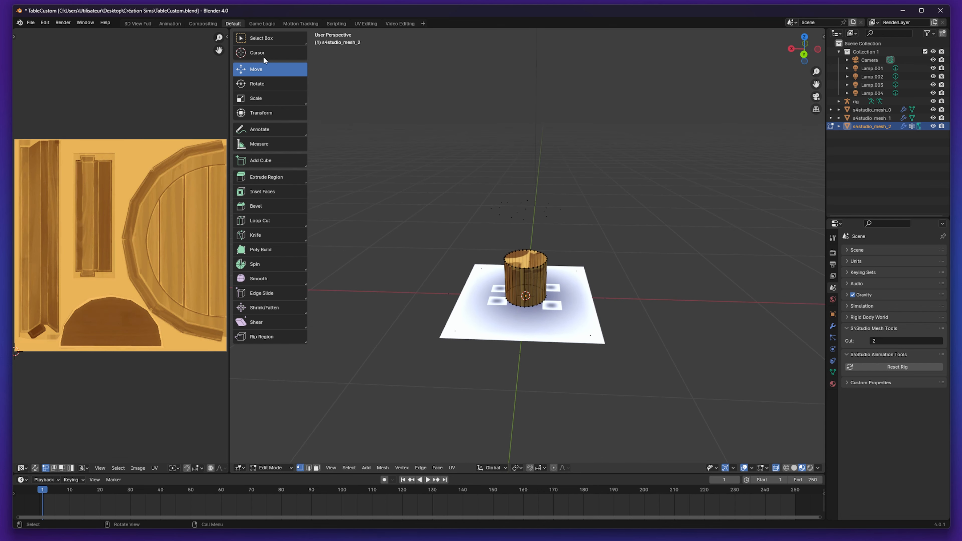
click(316, 468)
click(527, 262)
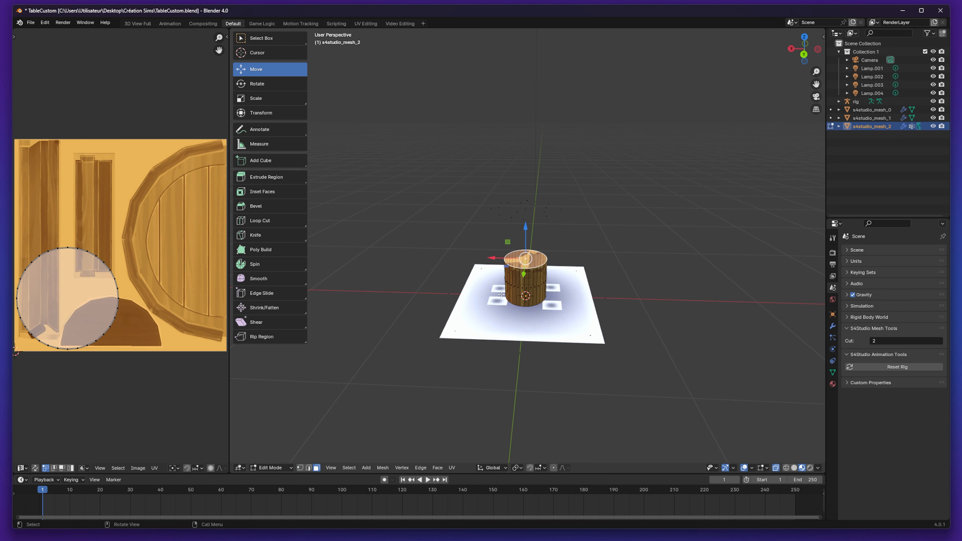
drag(516, 245, 517, 211)
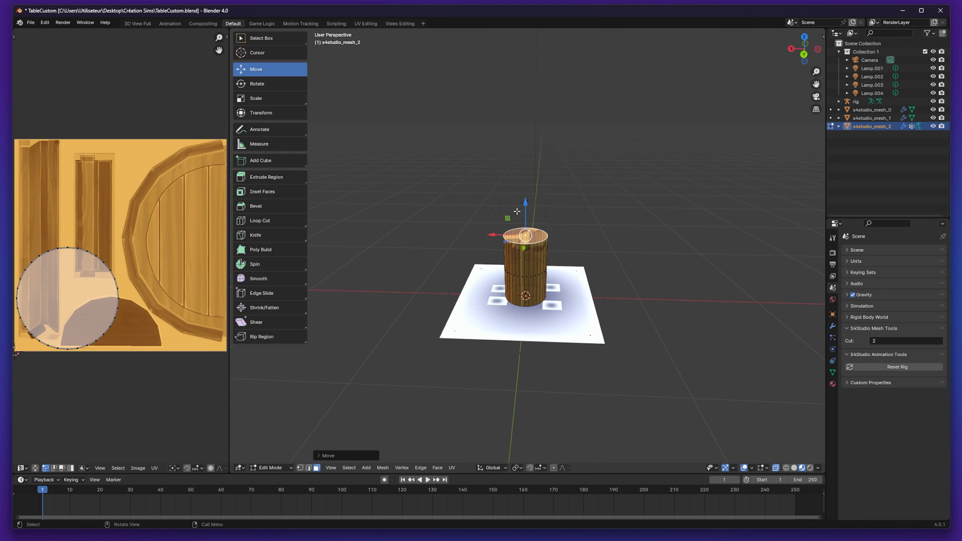
Extrude the top face slightly, scale it to roughly double width and extrude it upward to form the round tabletop
key(e)
click(555, 228)
key(s)
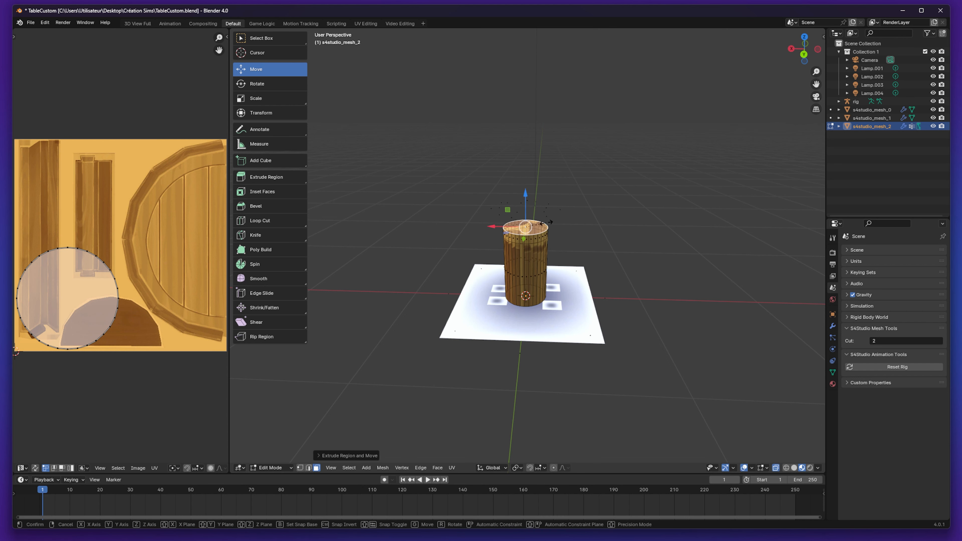
click(567, 221)
key(e)
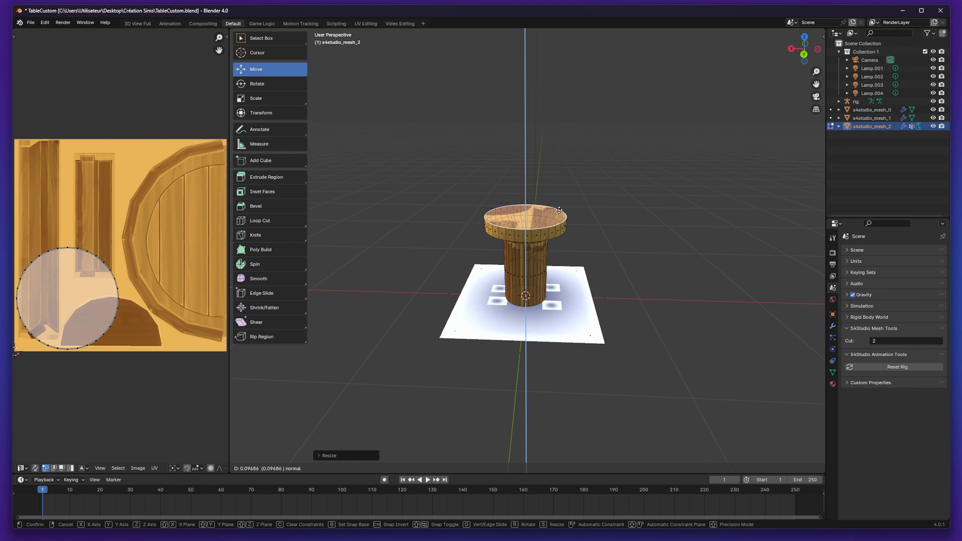
click(558, 205)
Deselect the tabletop face, turn off X-ray and check the new table shape from several angles
middle_drag(585, 291, 579, 273)
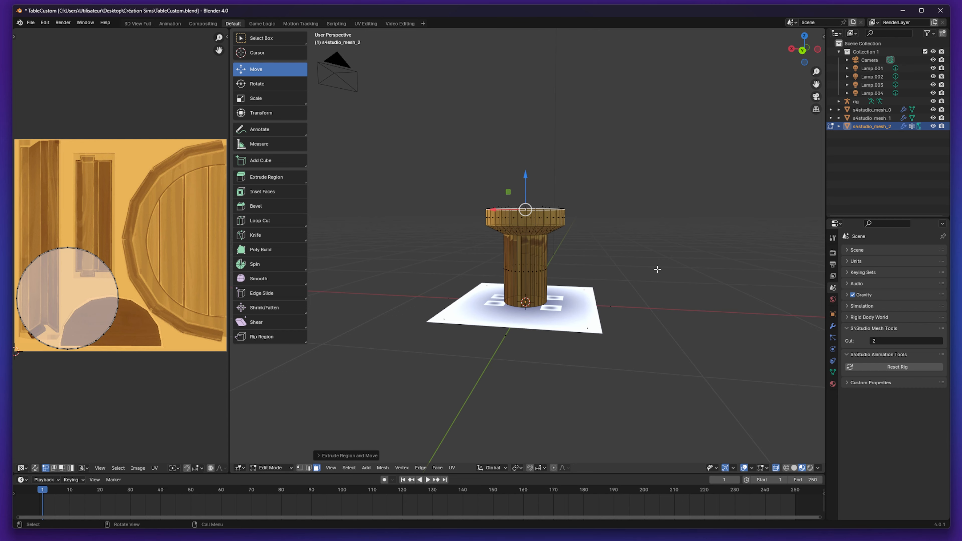
middle_drag(657, 269, 681, 315)
click(681, 314)
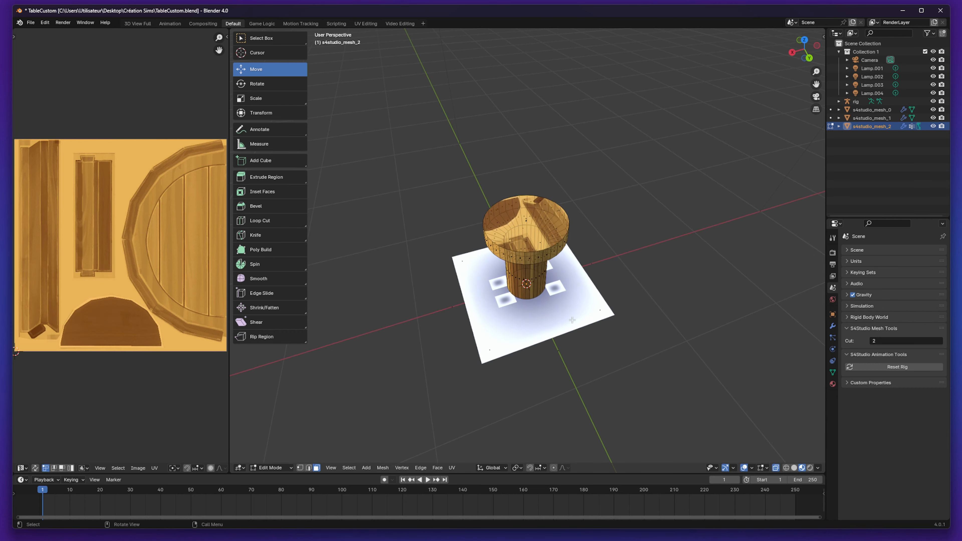
middle_drag(571, 320, 598, 270)
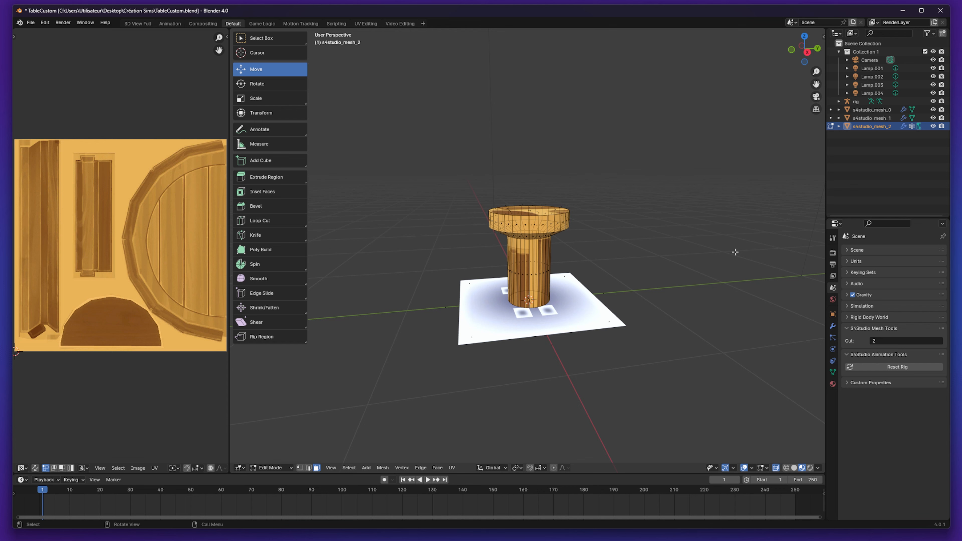
click(776, 468)
middle_drag(682, 288, 659, 240)
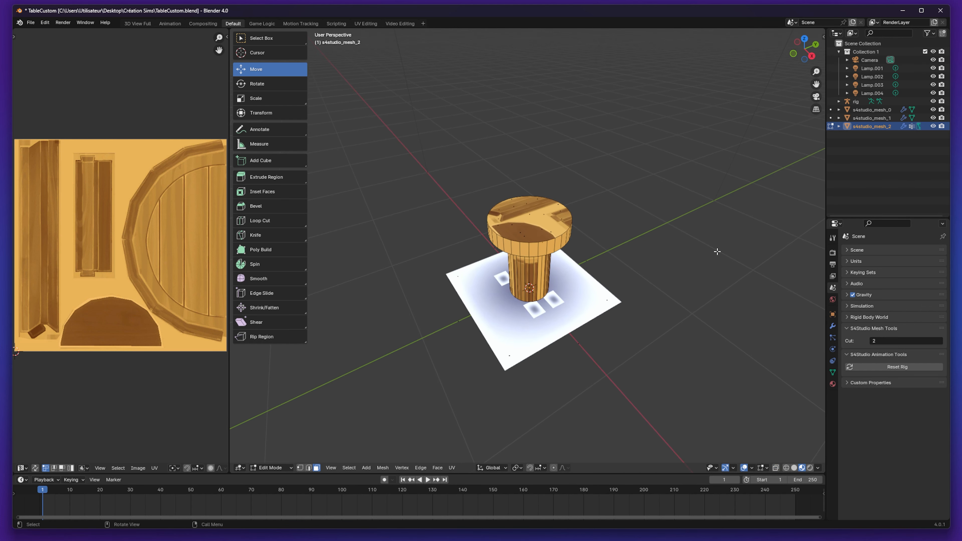
middle_drag(563, 259, 551, 219)
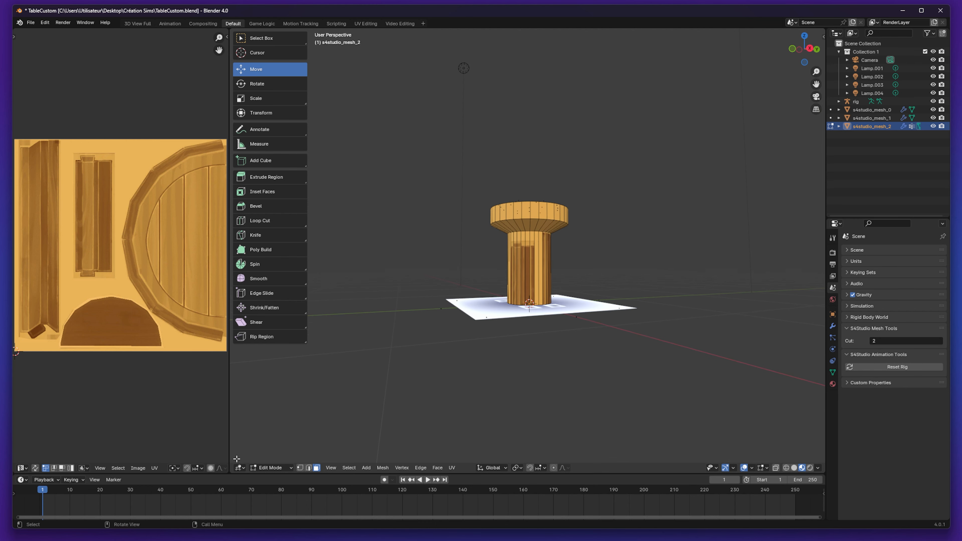
Return to Object Mode, deselect the new table mesh and save TableCustom.blend
click(270, 468)
click(283, 411)
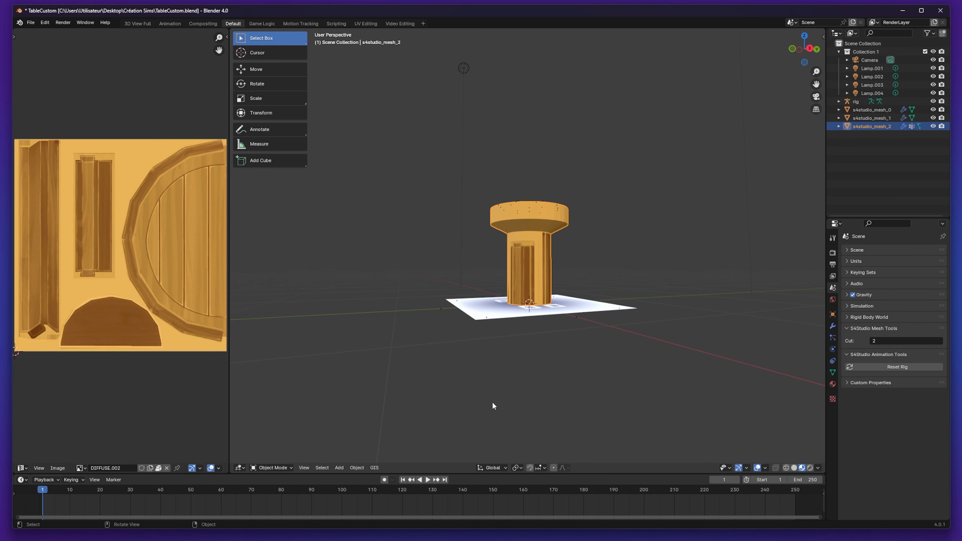
click(407, 371)
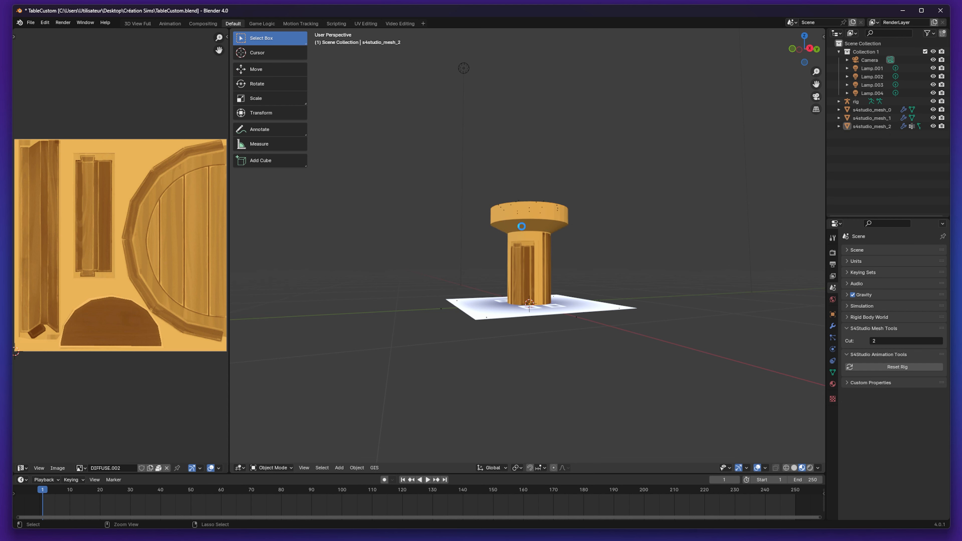
key(ctrl+s)
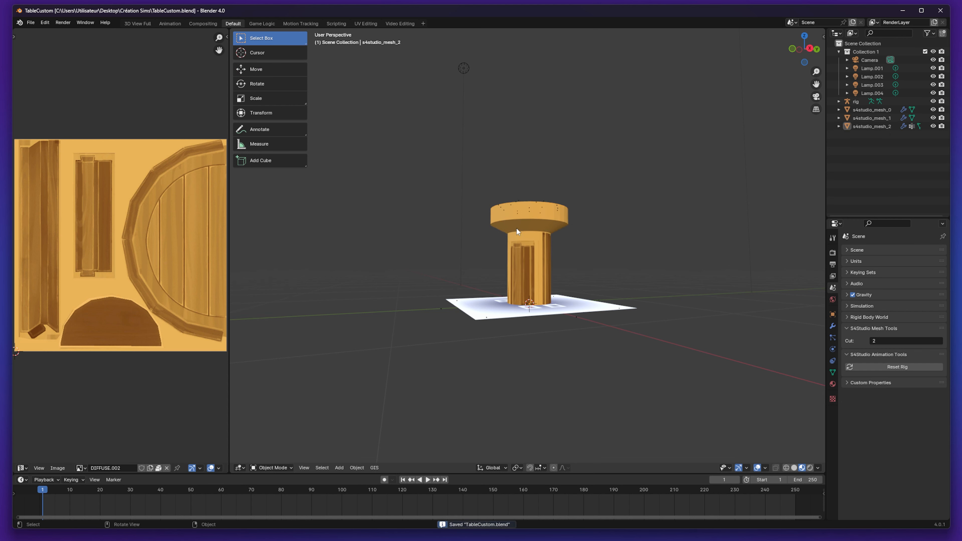
click(273, 465)
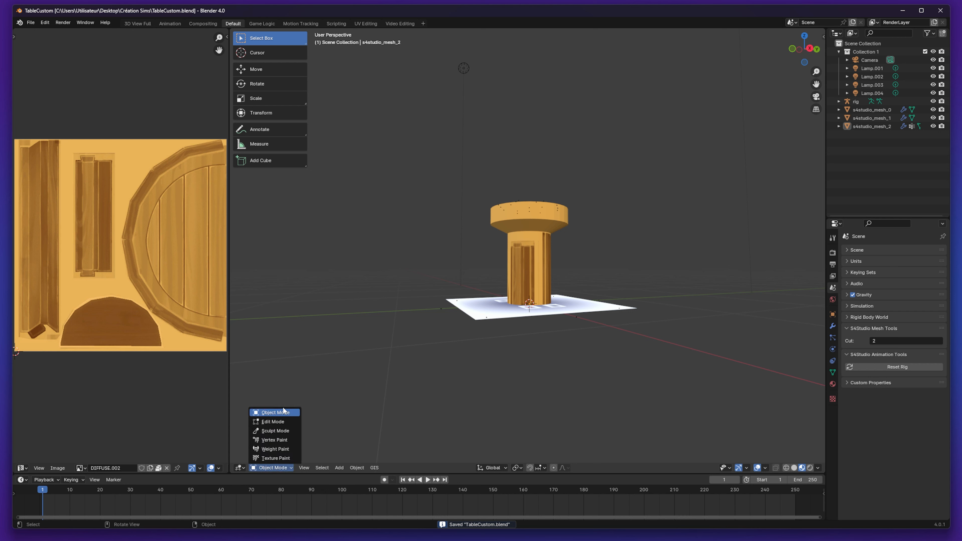
Switch to Sims 4 Studio and import TableCustom.blend as the table's LOD 0 mesh
click(283, 410)
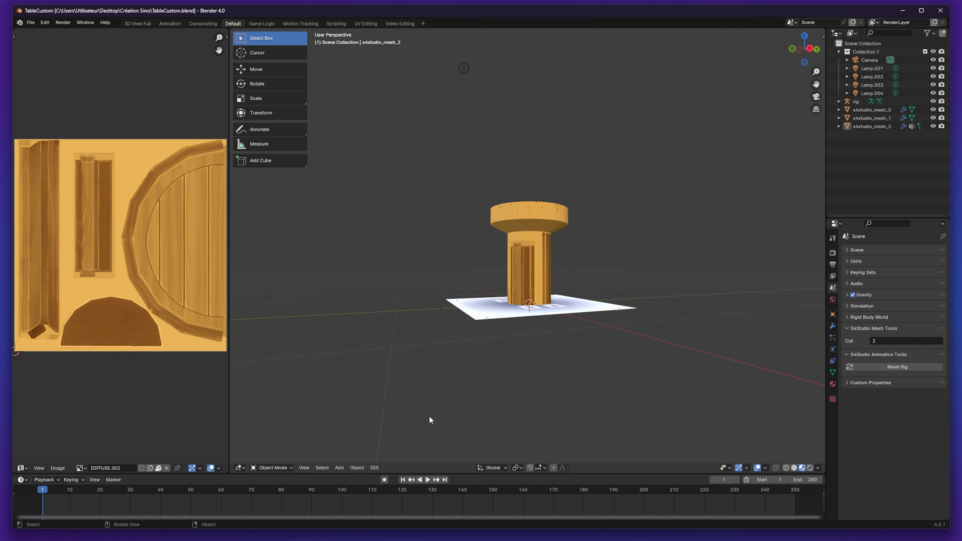
click(282, 469)
middle_drag(567, 330, 557, 497)
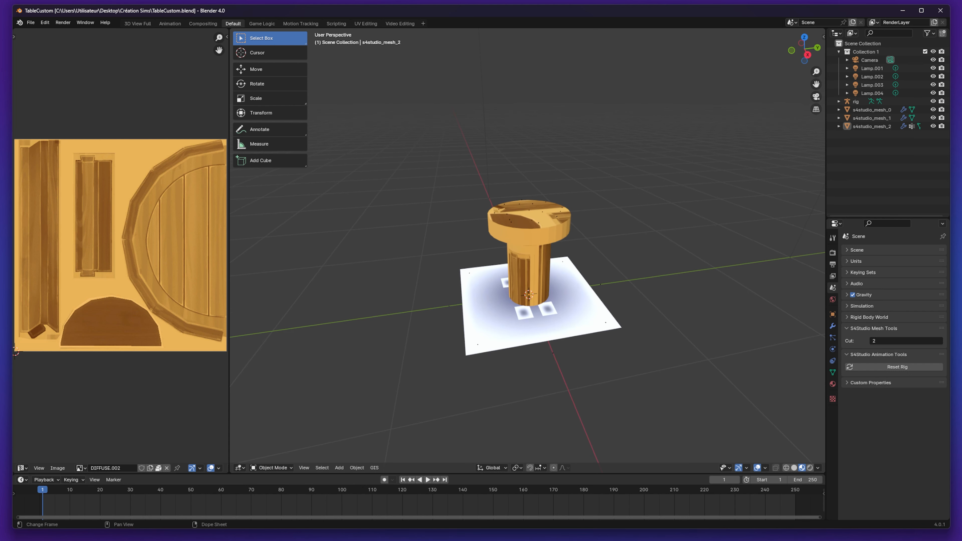
mouse_move(549, 540)
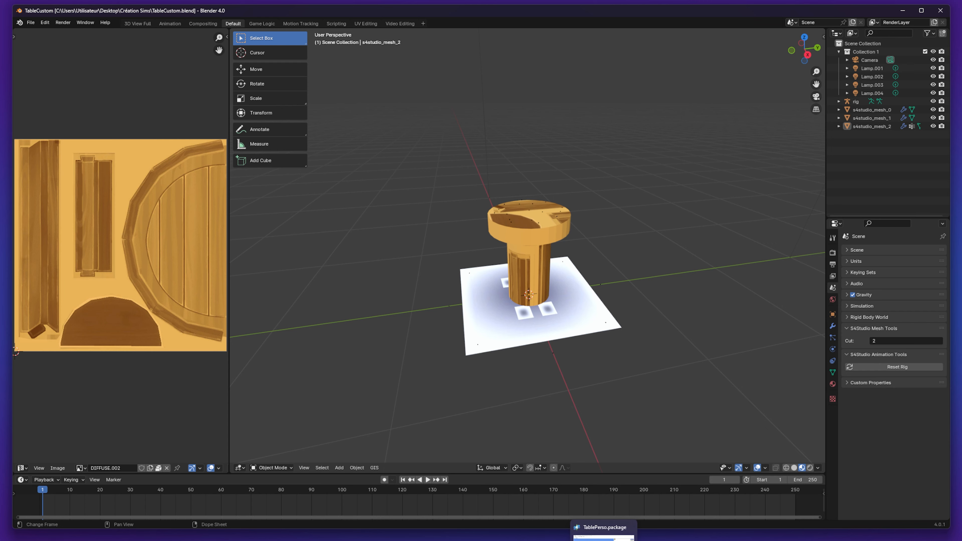
click(575, 528)
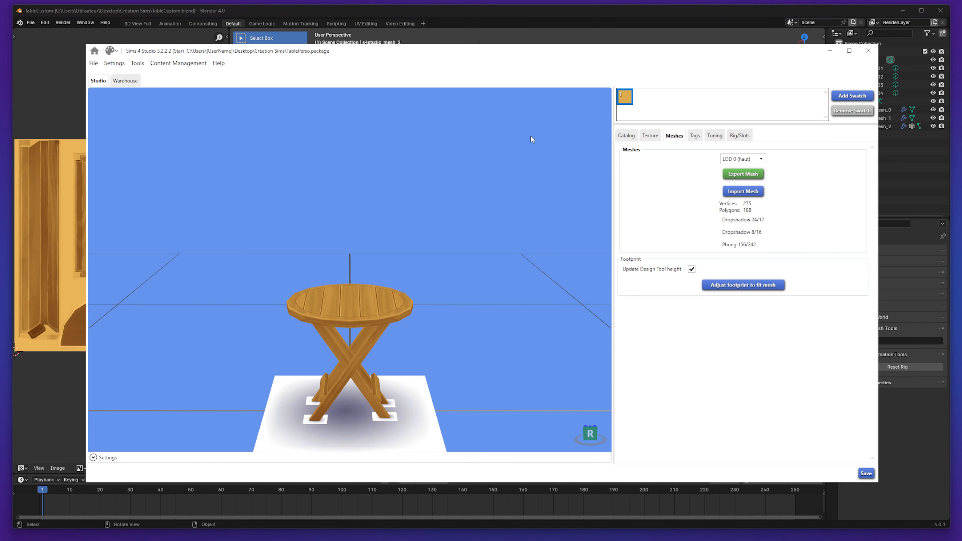
click(759, 192)
click(426, 185)
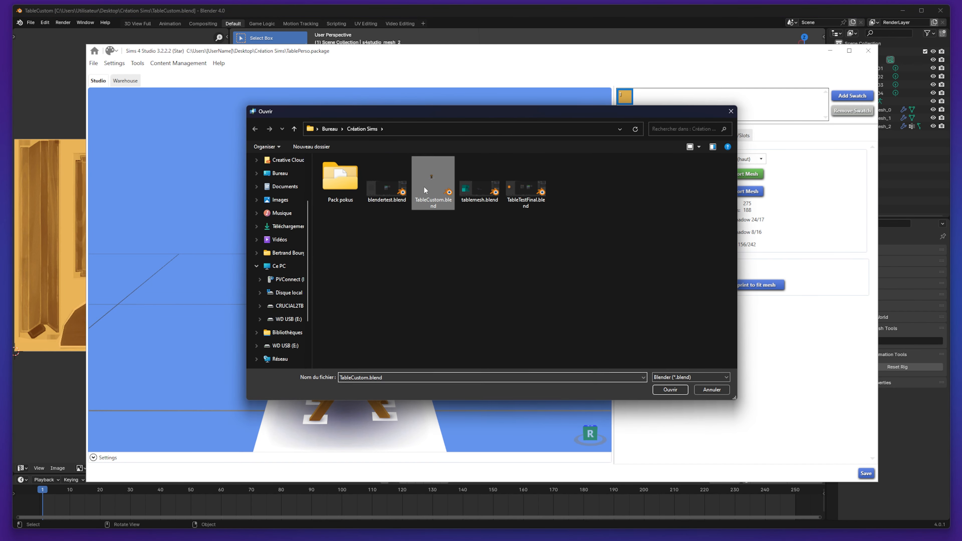
double_click(433, 192)
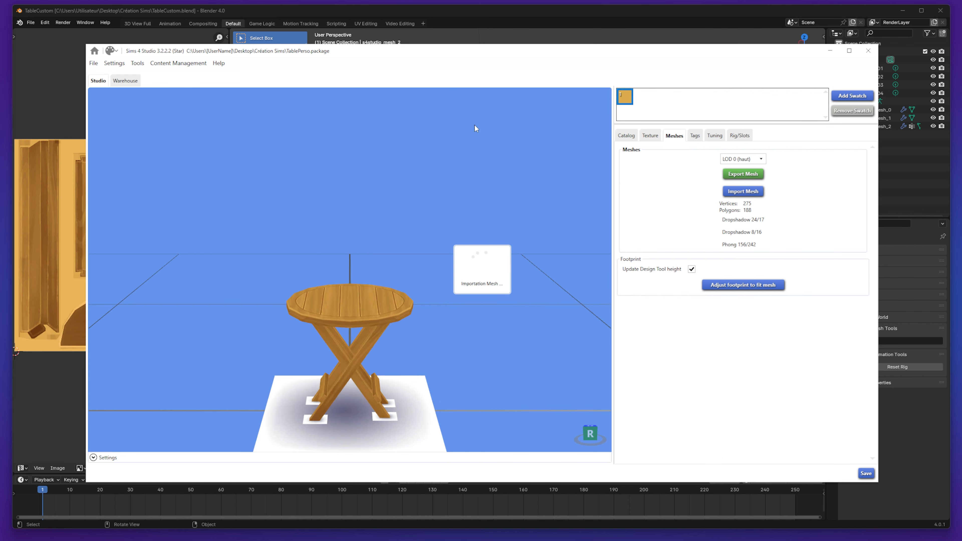
Inspect the imported custom table and its stretched wood texture from several angles in the preview
middle_drag(378, 319, 409, 272)
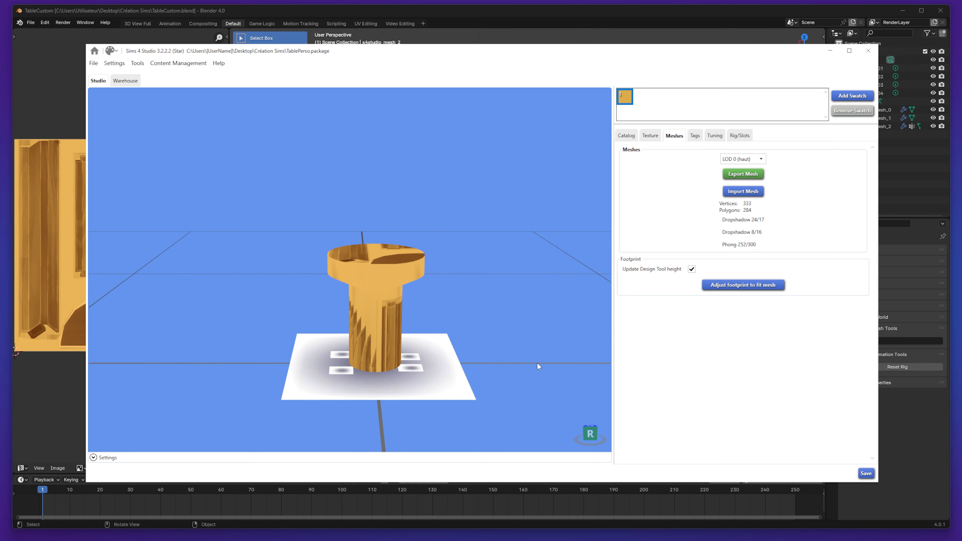
drag(531, 347, 431, 248)
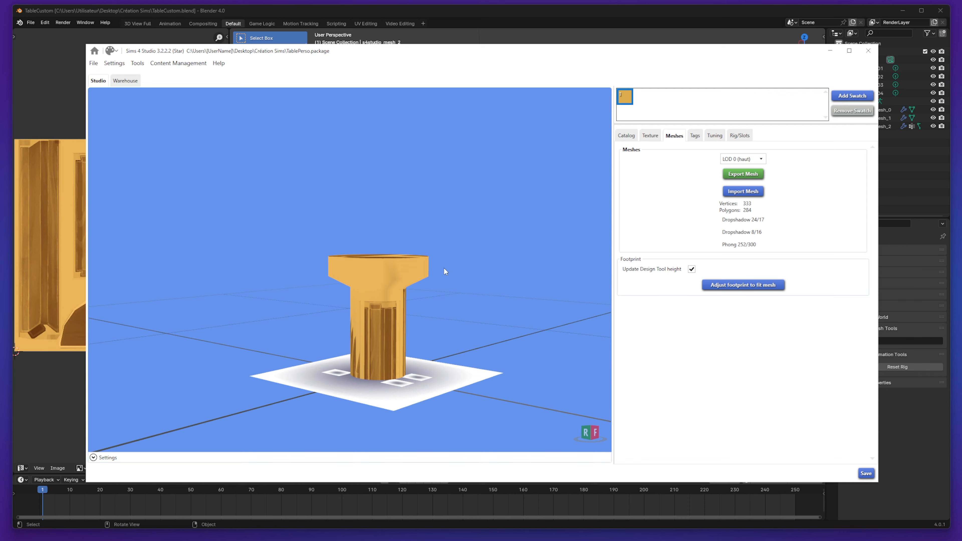
drag(364, 328, 261, 247)
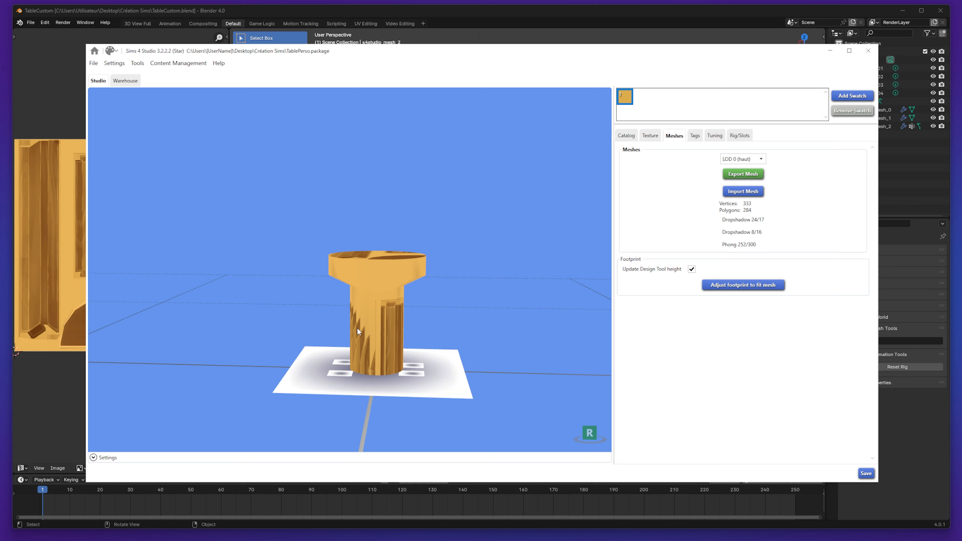
mouse_move(372, 339)
right_down()
mouse_move(308, 355)
mouse_move(326, 352)
right_up()
mouse_move(961, 353)
right_down()
mouse_move(945, 338)
mouse_move(541, 313)
mouse_move(348, 335)
right_up()
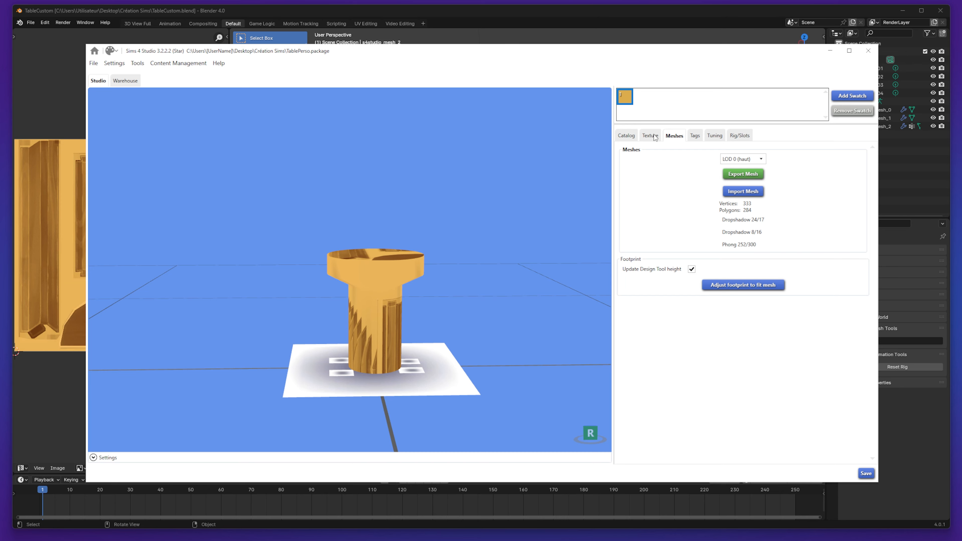
Switch back to Blender and check the pixel size of the DIFFUSE.002 texture image without changing it
click(904, 456)
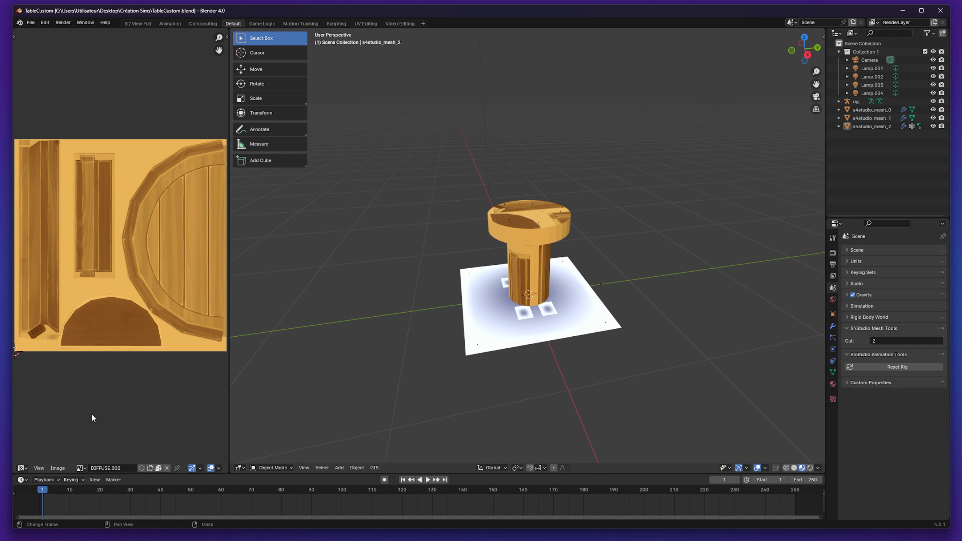
click(57, 467)
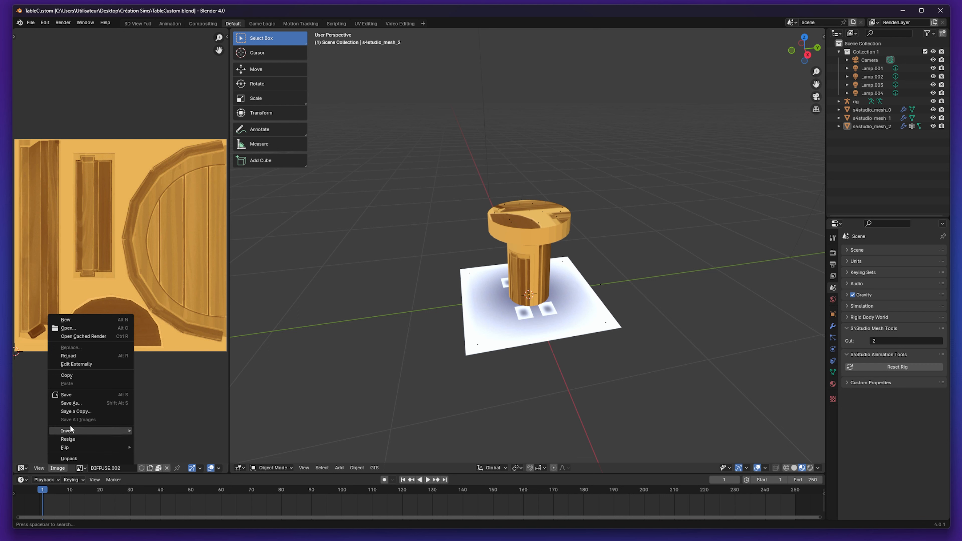
click(69, 439)
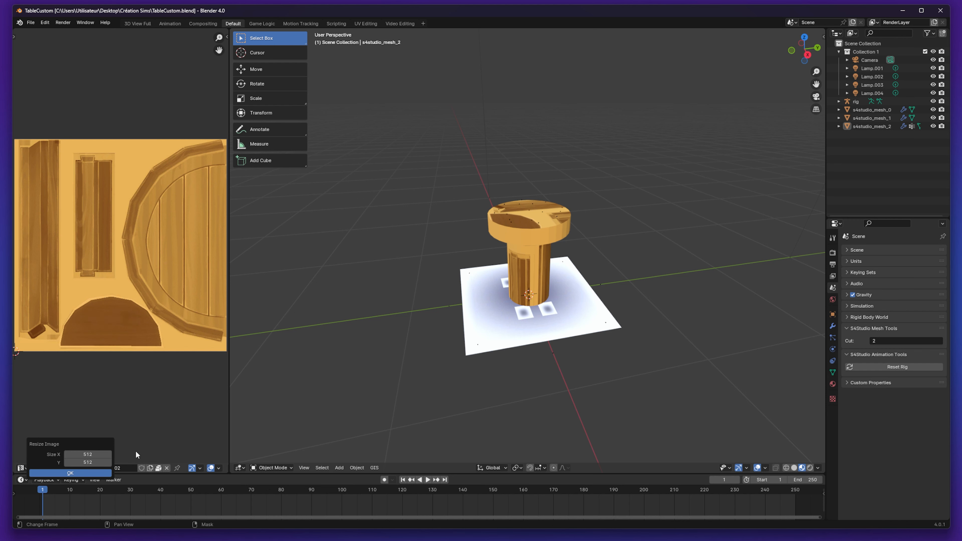
click(157, 436)
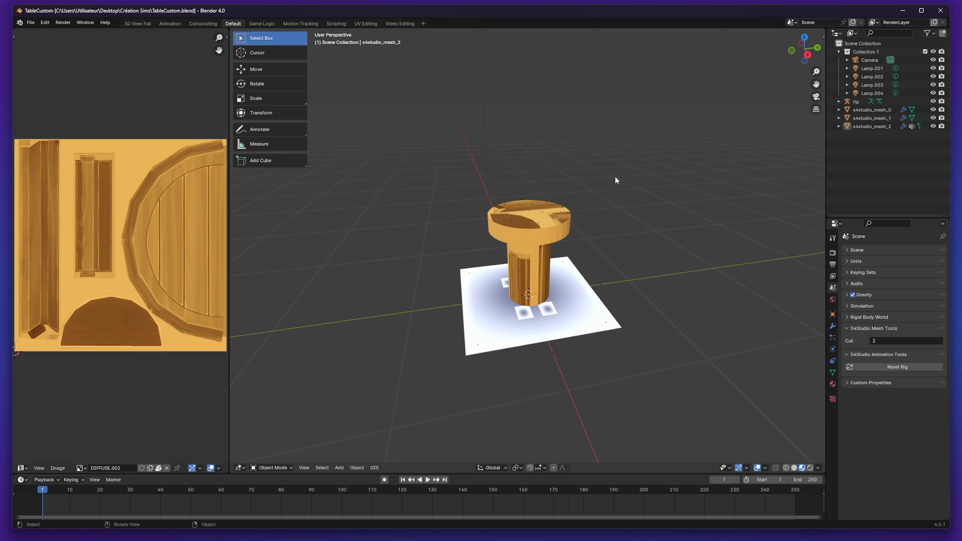
Select the custom table mesh, enter Edit Mode and unwrap all its faces with Smart UV Project using the default options
drag(418, 144, 633, 319)
click(575, 389)
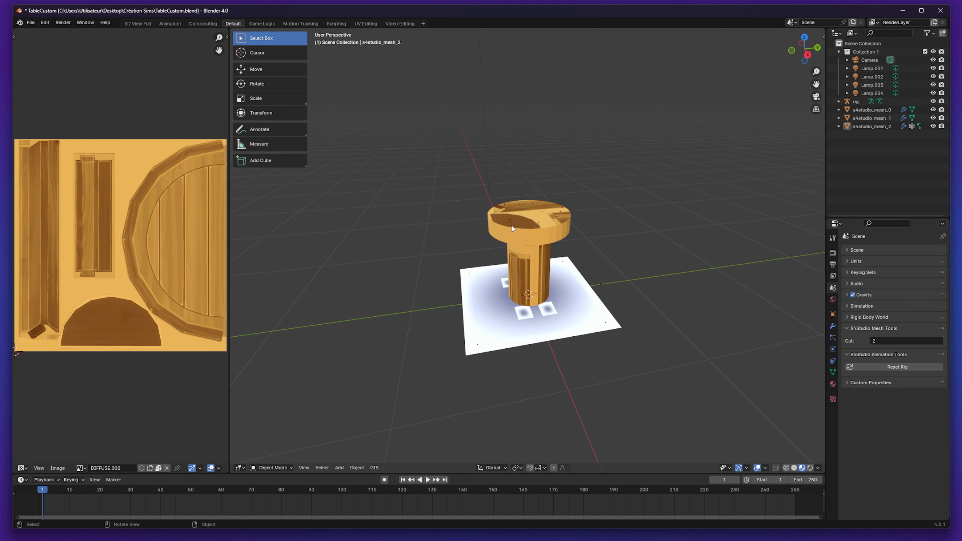
click(499, 232)
middle_drag(490, 183, 483, 177)
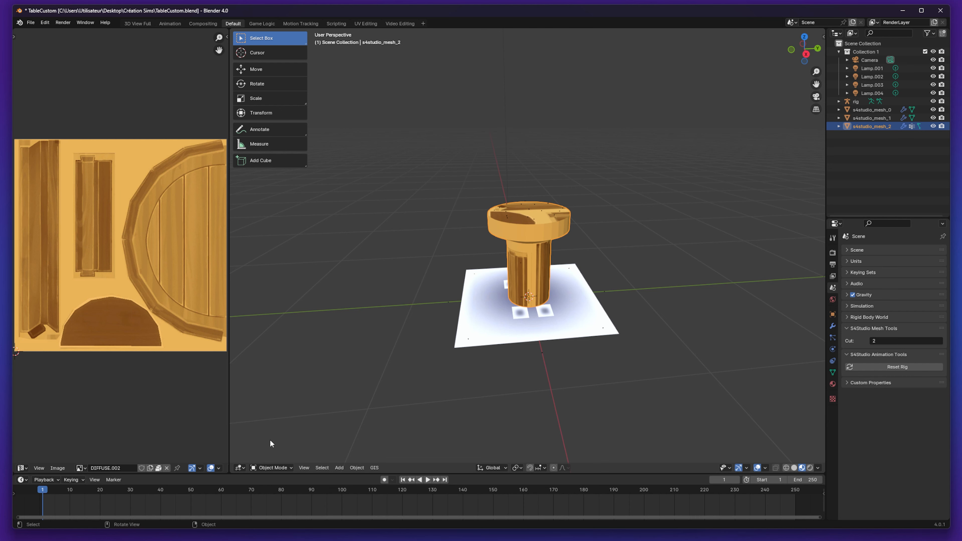
click(273, 468)
click(273, 422)
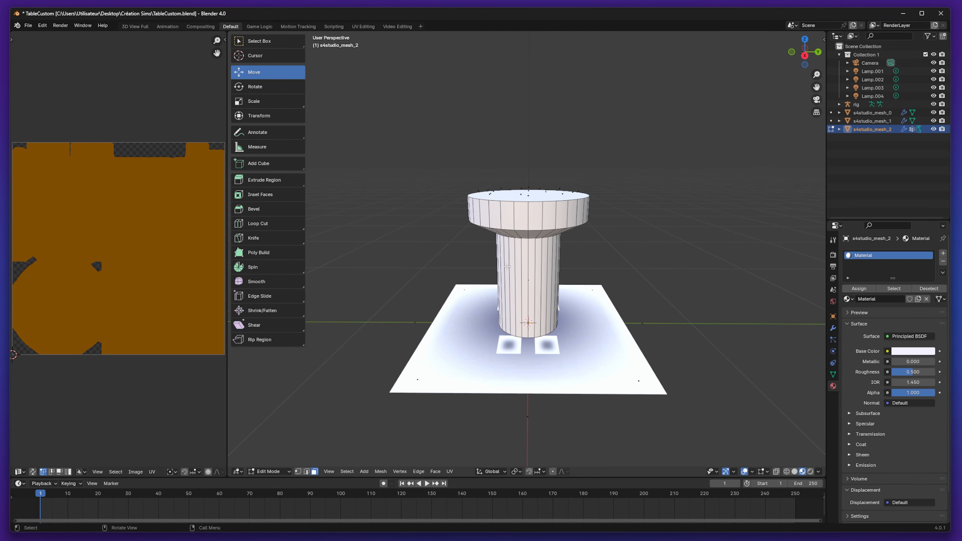
key(a)
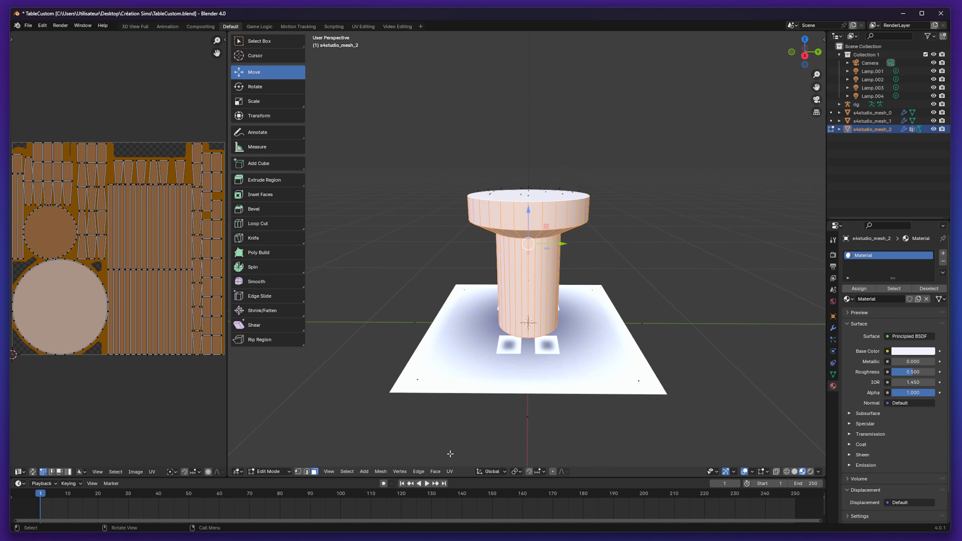
click(450, 471)
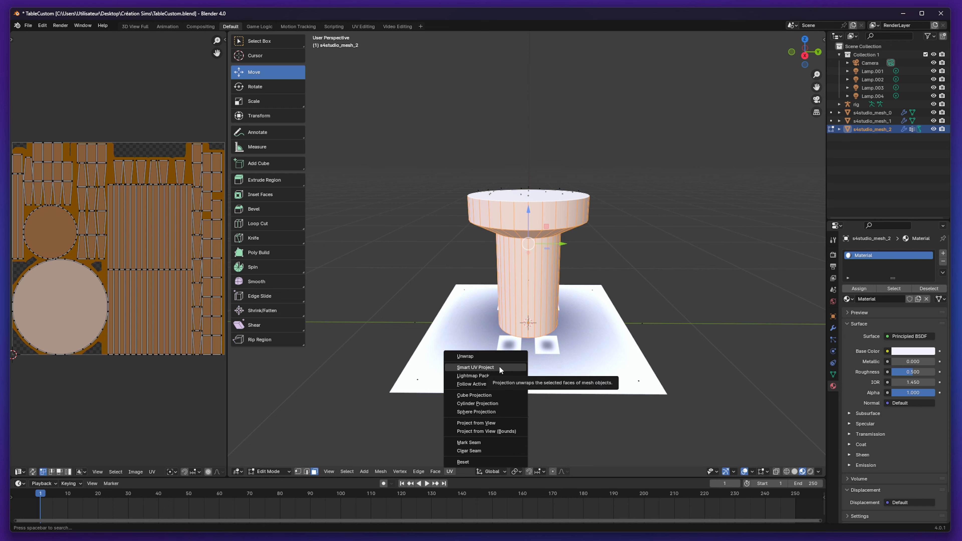
click(476, 367)
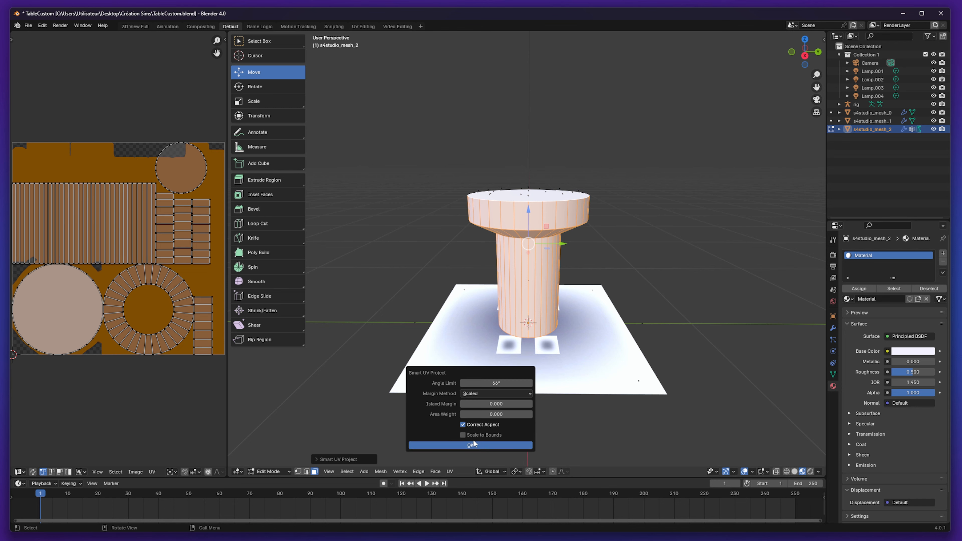
click(473, 445)
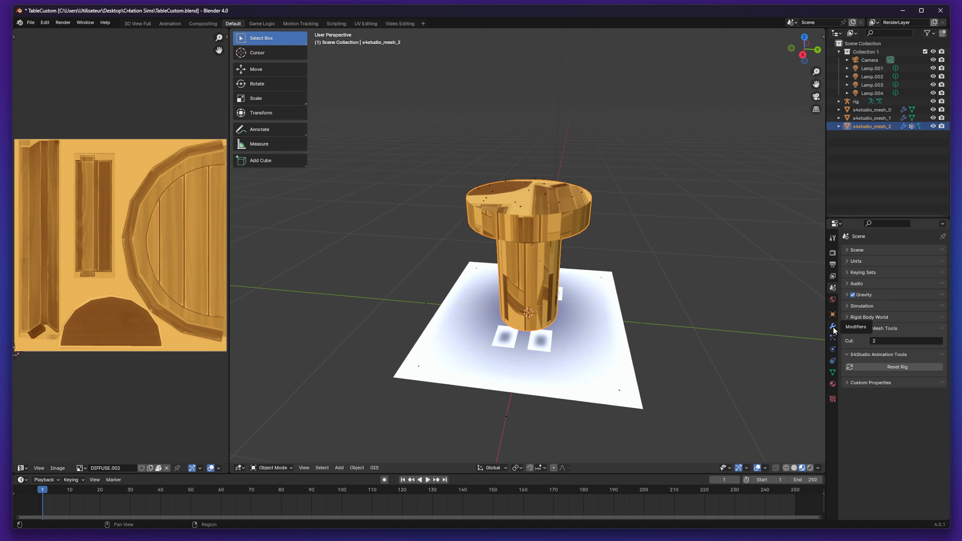
Replace the table's DIFFUSE.002 material with a new one and set its base color to a dark orange-brown
click(832, 384)
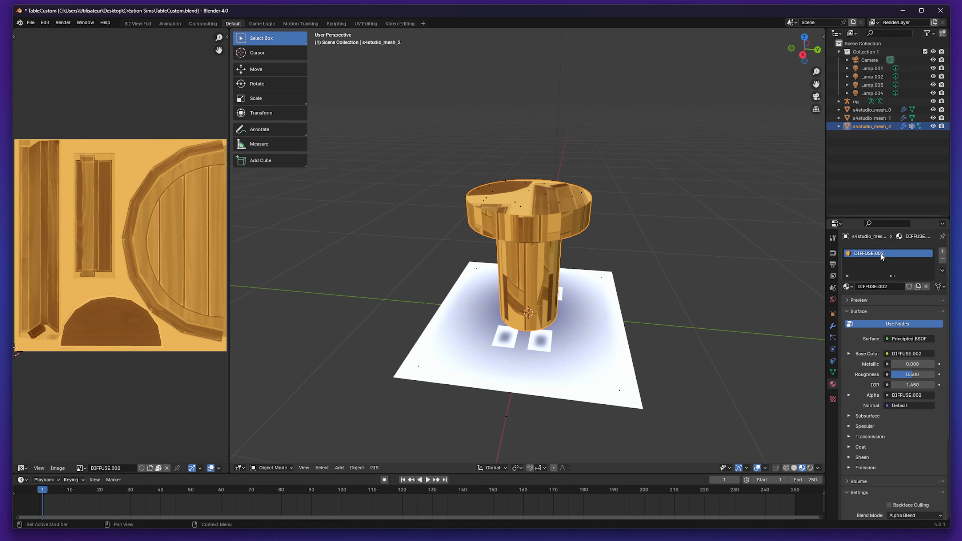
click(942, 260)
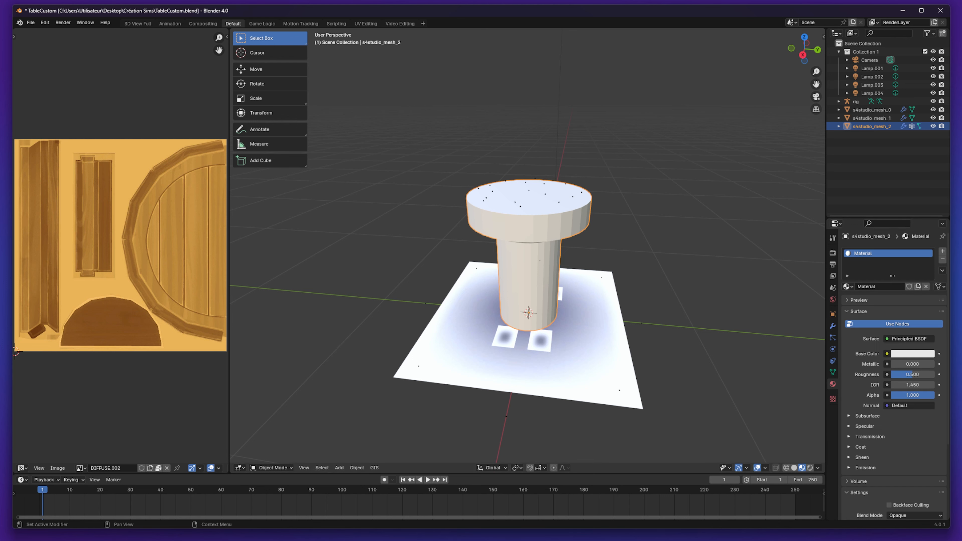
click(905, 351)
drag(887, 250, 860, 287)
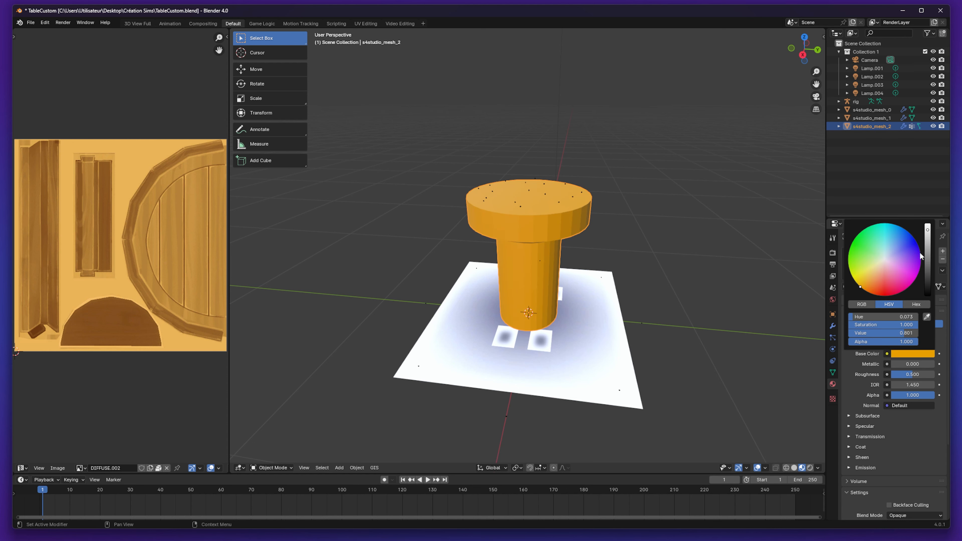
drag(927, 232, 927, 259)
Apply Shade Auto Smooth to the table in Object Mode, then deselect it
middle_drag(655, 270, 601, 237)
middle_drag(538, 190, 537, 219)
right_click(481, 209)
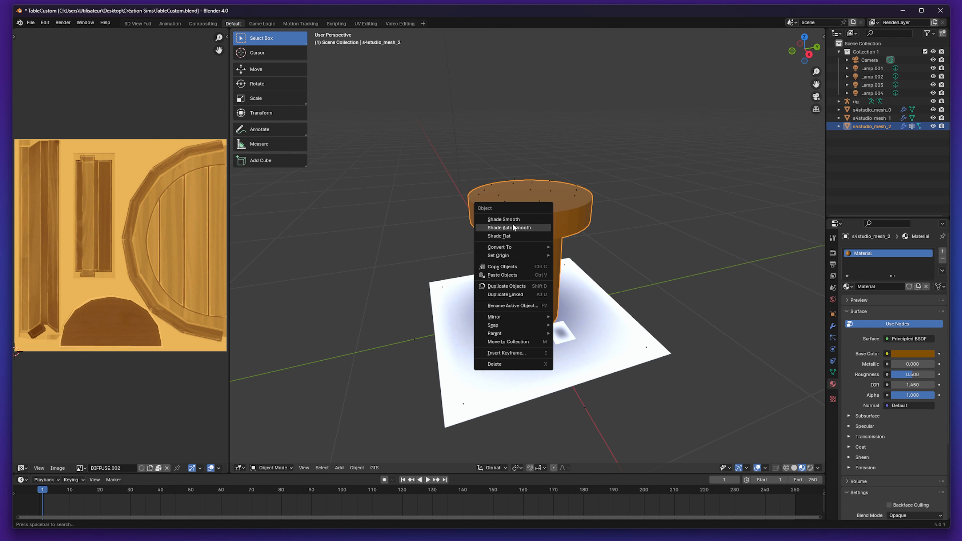
click(529, 226)
middle_drag(705, 280, 668, 262)
click(667, 262)
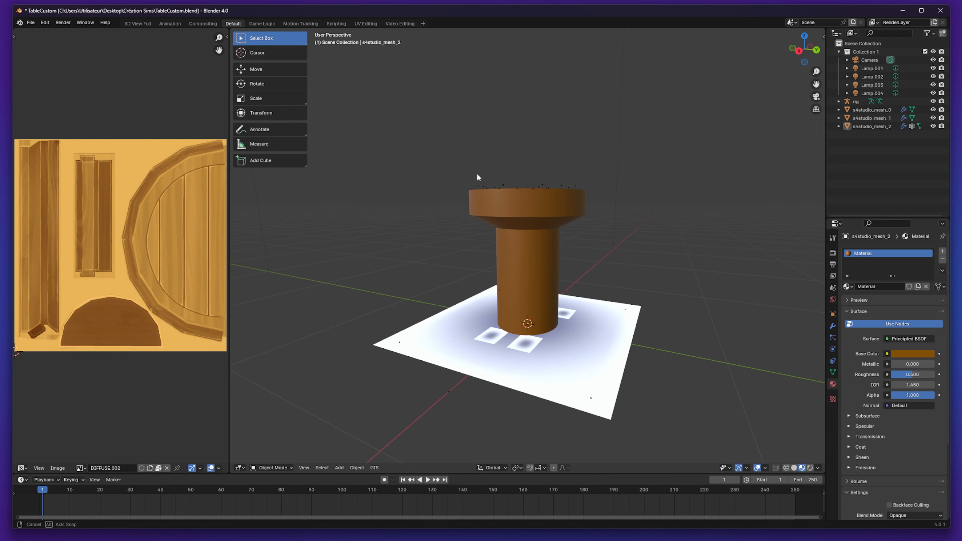
Check the smoothed brown table from several angles and save TableCustom.blend
middle_drag(476, 172, 537, 200)
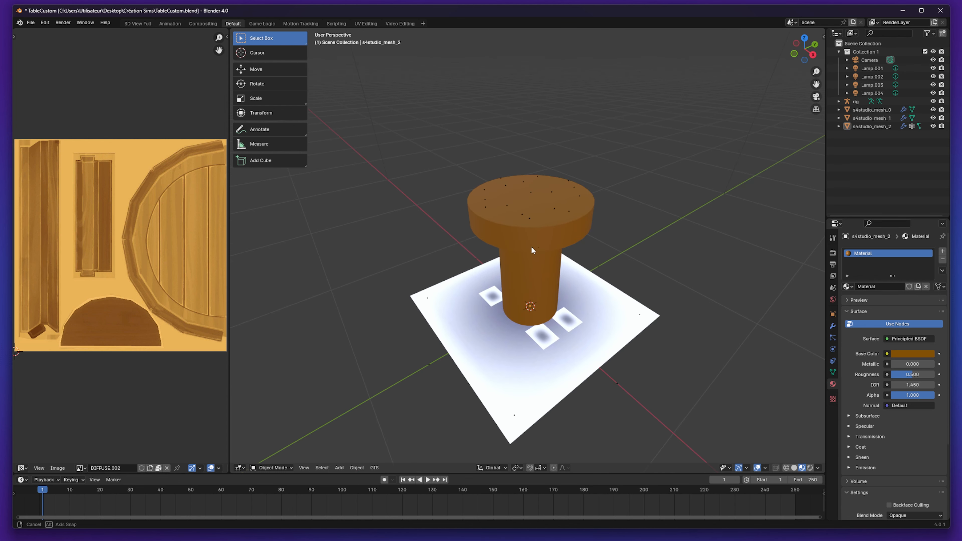
middle_drag(532, 247, 530, 212)
middle_drag(407, 203, 558, 254)
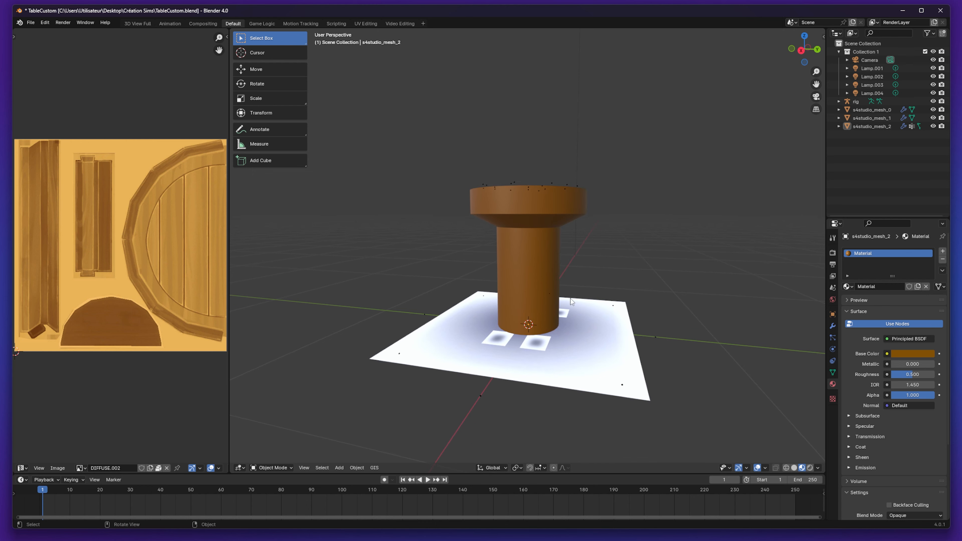
middle_drag(391, 203, 424, 268)
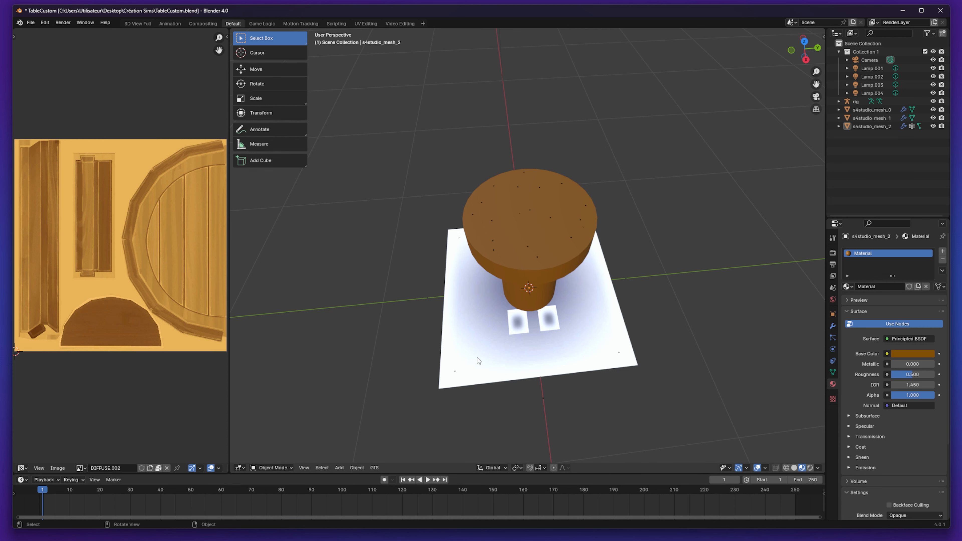
middle_drag(605, 337, 597, 308)
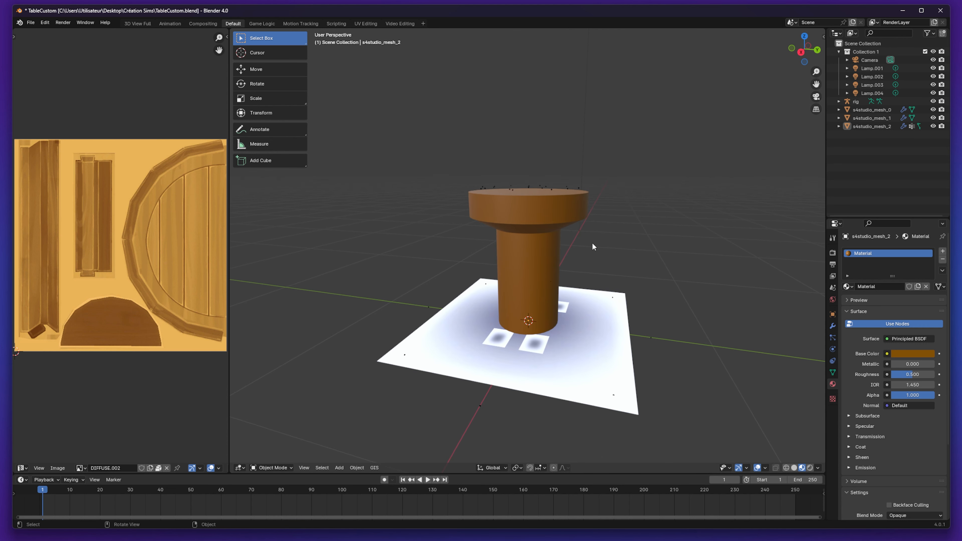
key(ctrl+s)
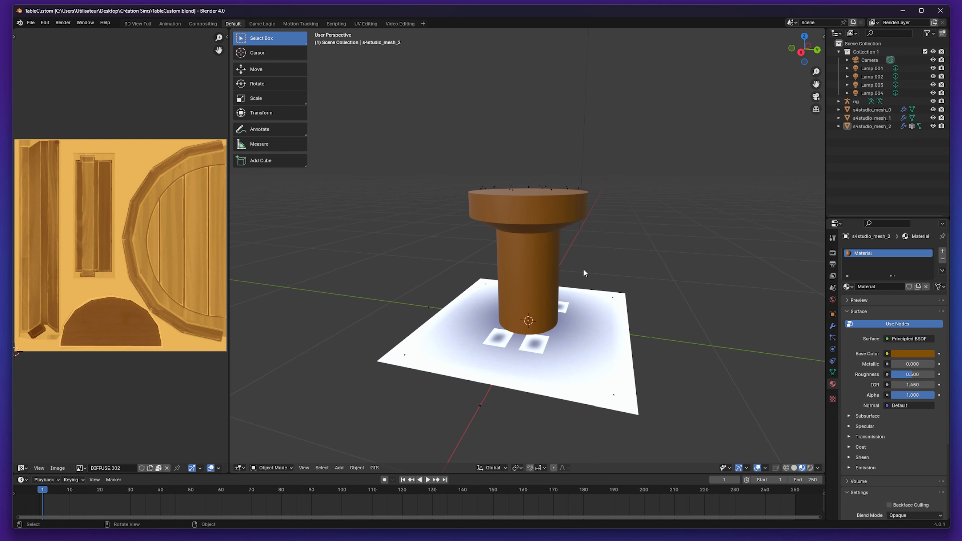
Set the scene's render engine to Cycles with GPU Compute as the device
middle_drag(583, 269, 663, 286)
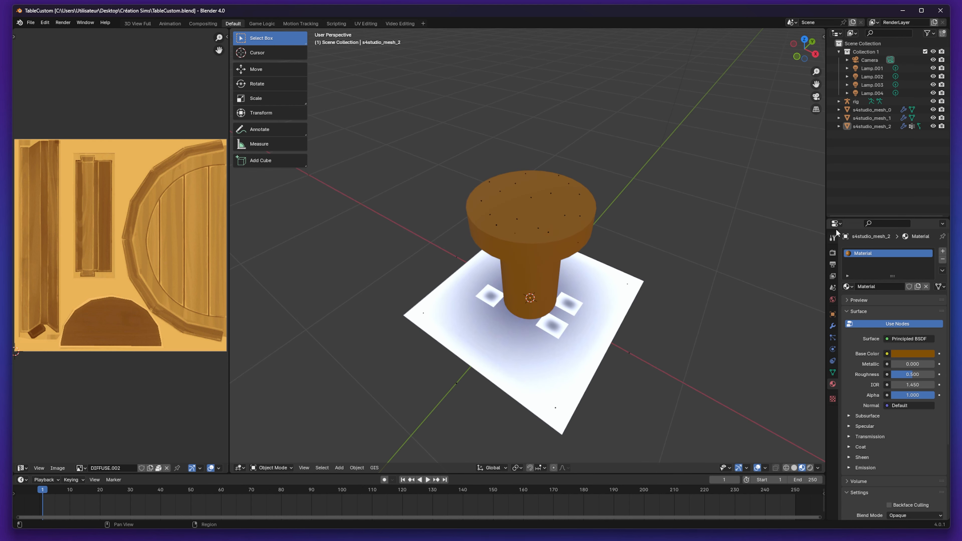
click(833, 253)
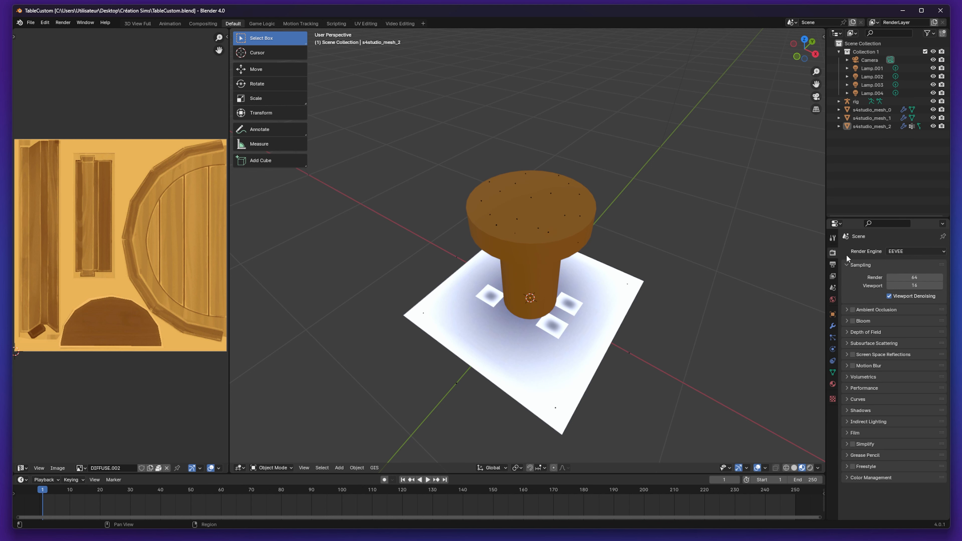
click(924, 251)
click(915, 279)
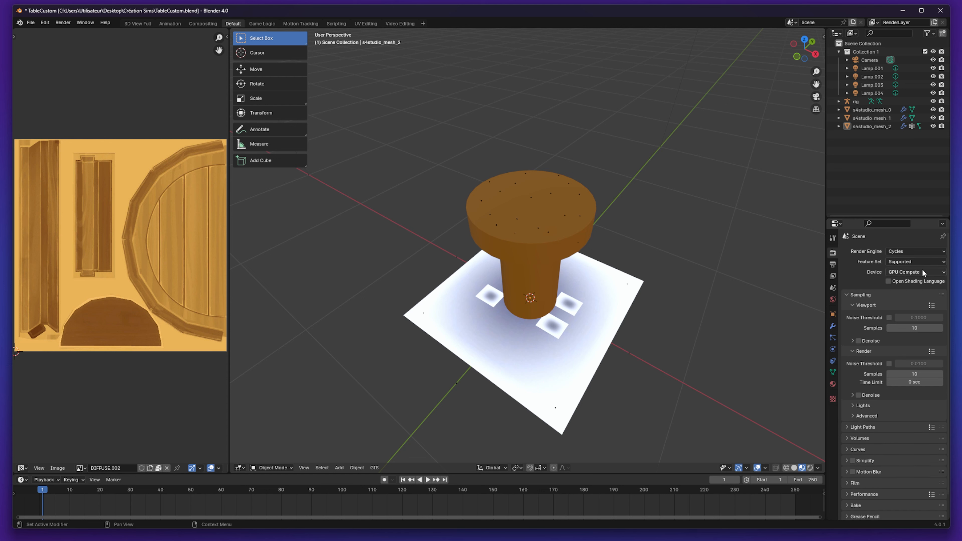
click(905, 271)
scroll(868, 459, down, 2)
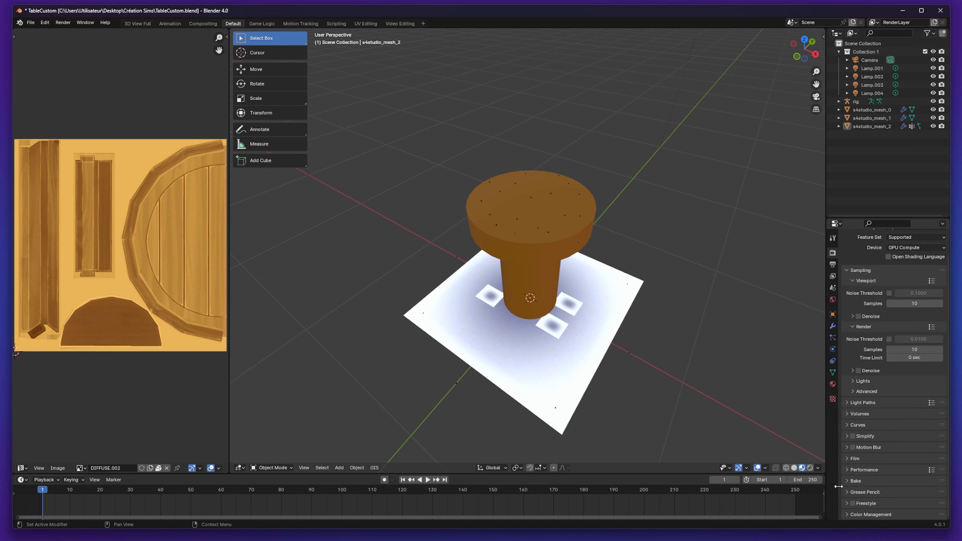
Show the render Bake settings and change the 3D Viewport area to the Shader Editor for the table's material
click(847, 481)
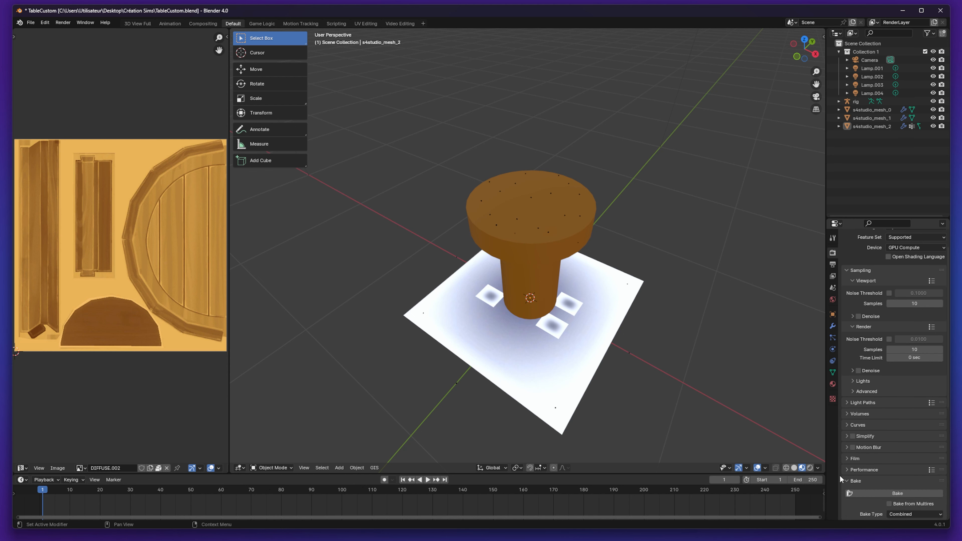
scroll(894, 379, down, 12)
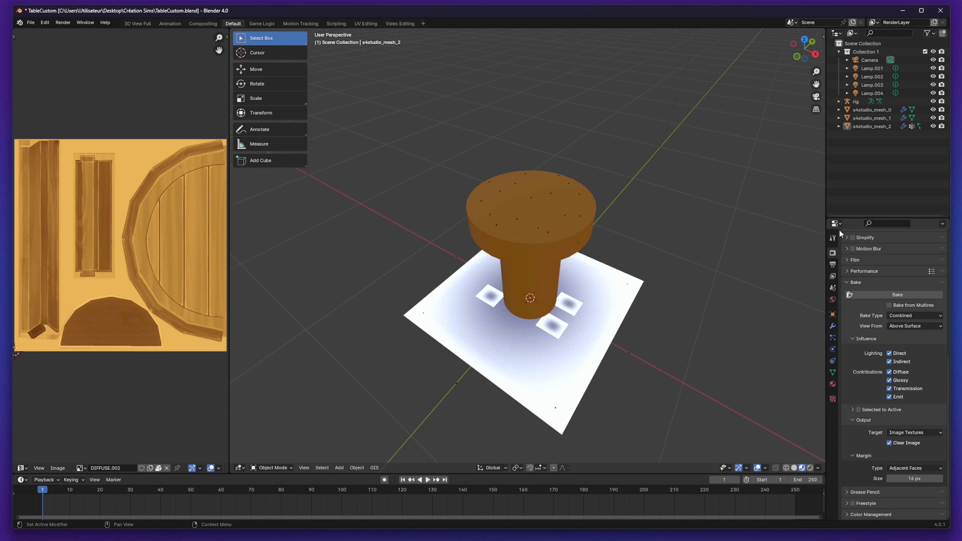
click(238, 469)
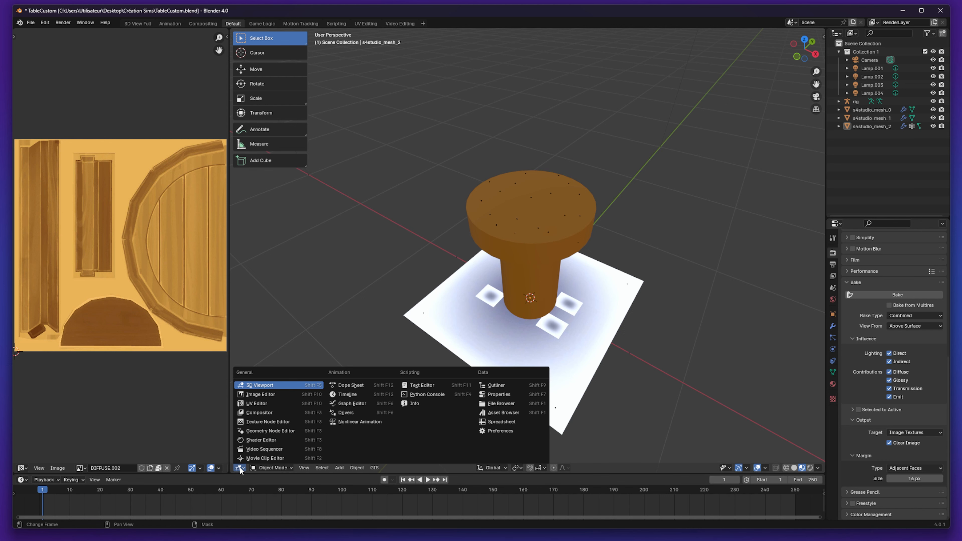
click(239, 469)
click(232, 469)
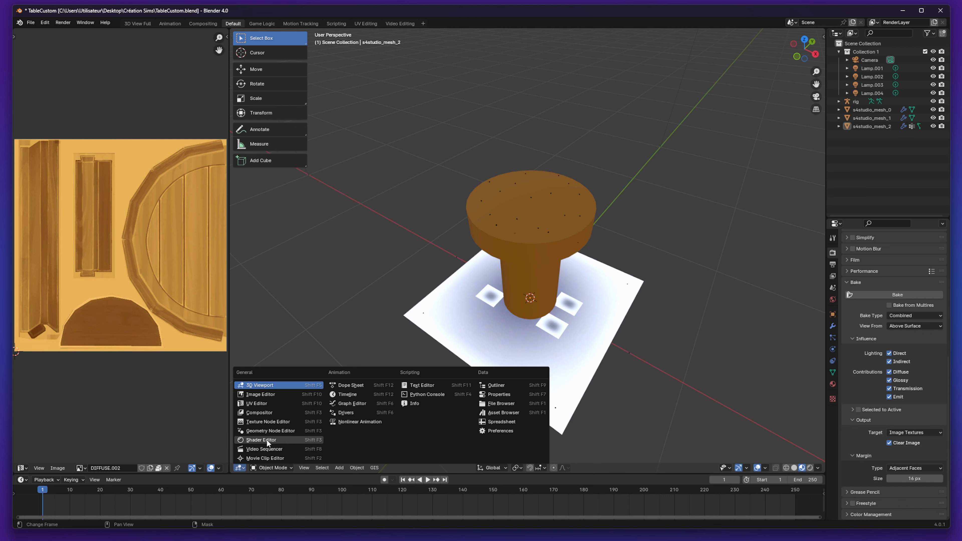
click(277, 440)
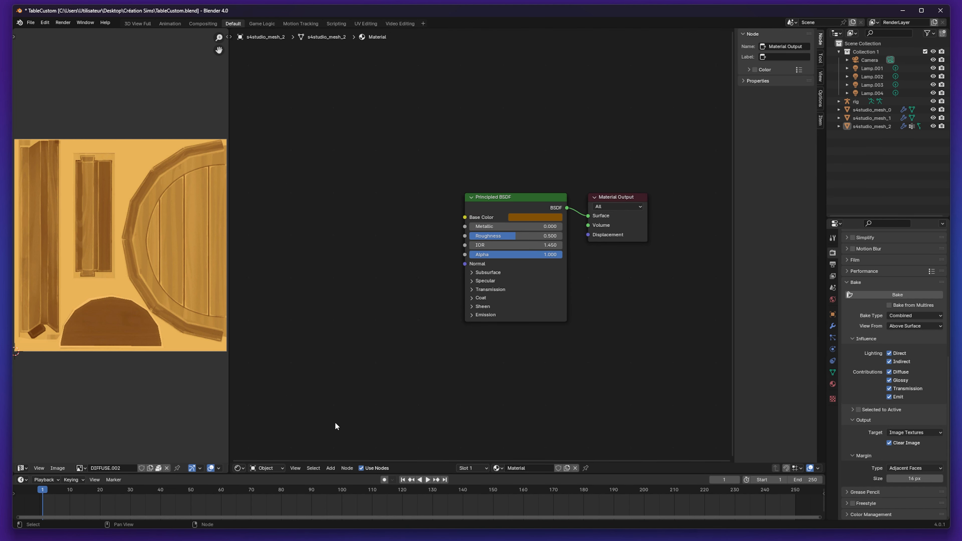
Add an Image Texture node beside the Principled BSDF node, leaving it unconnected
click(336, 468)
mouse_move(352, 417)
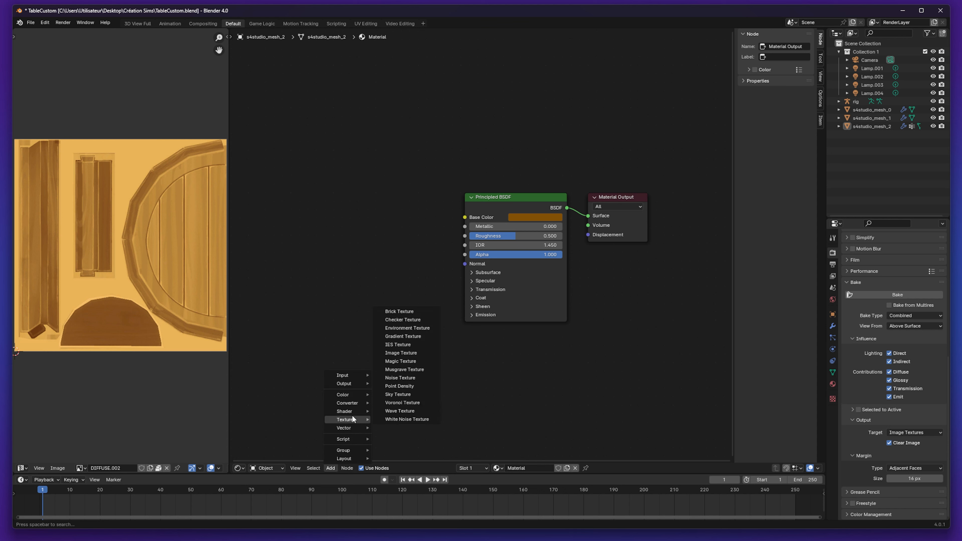
click(412, 352)
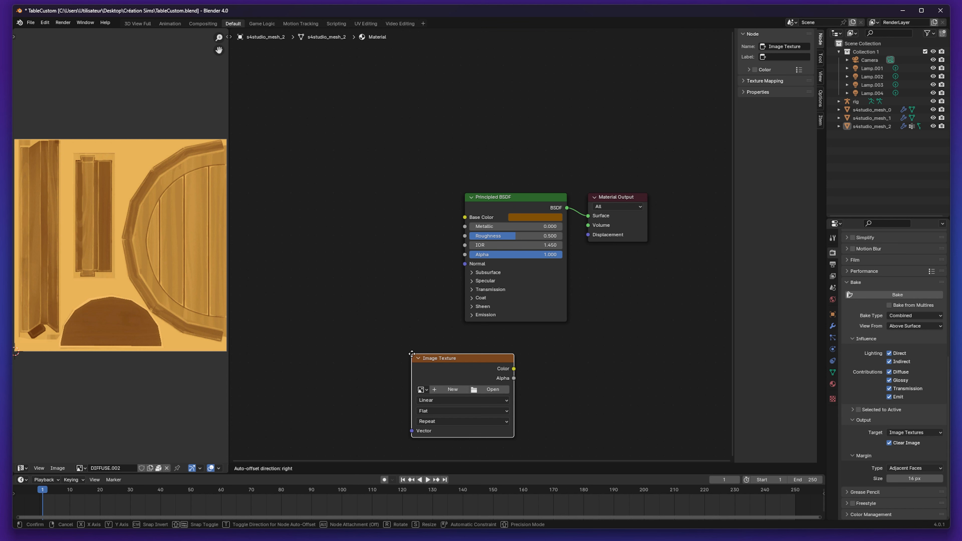
click(282, 190)
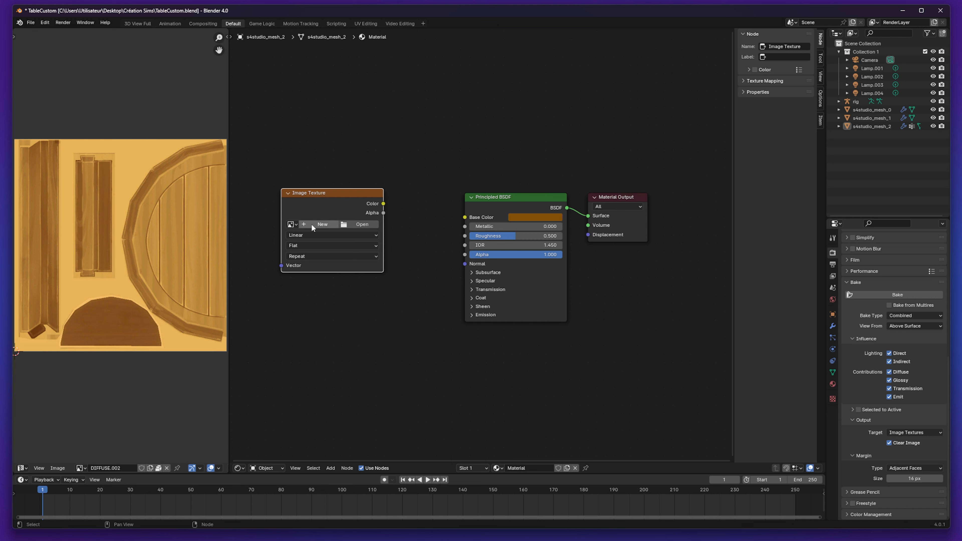
Create a new 512 × 512 px image in the Image Texture node and move the node slightly closer to the Principled BSDF
click(331, 224)
click(383, 247)
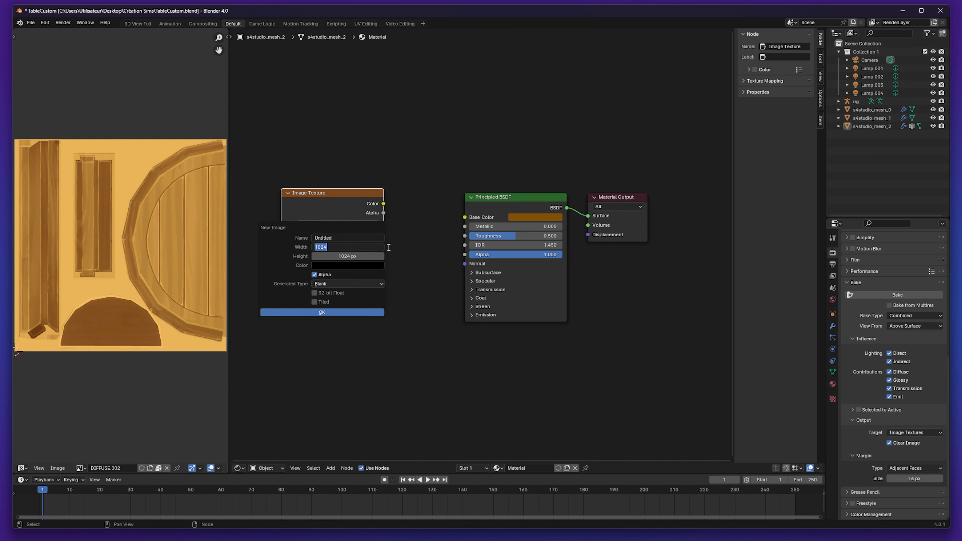
text(512)
key(Tab)
text(512)
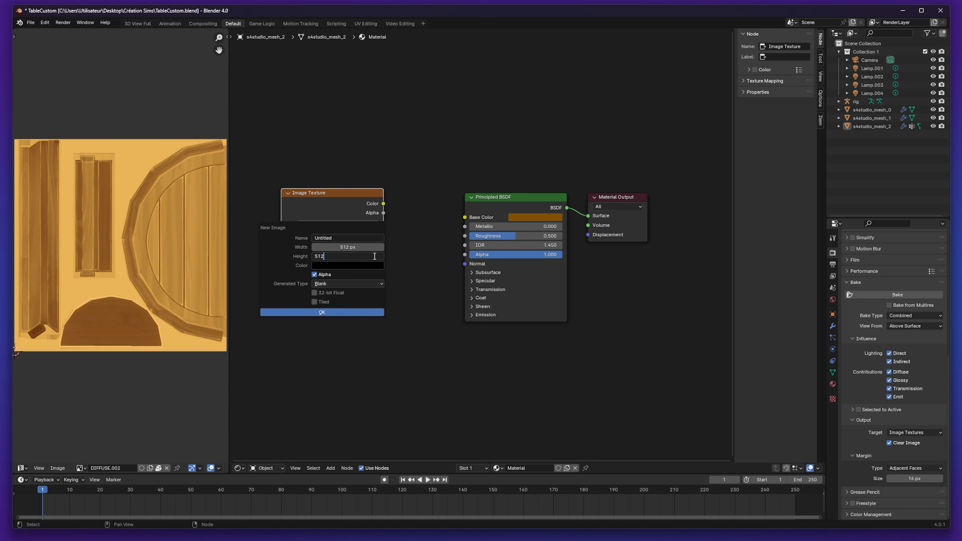
click(346, 311)
click(292, 155)
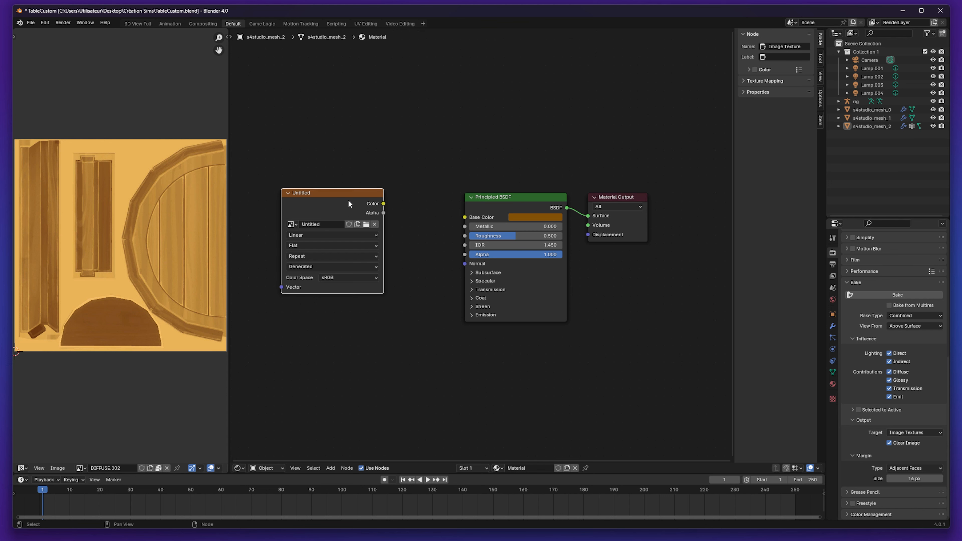
drag(340, 202, 360, 212)
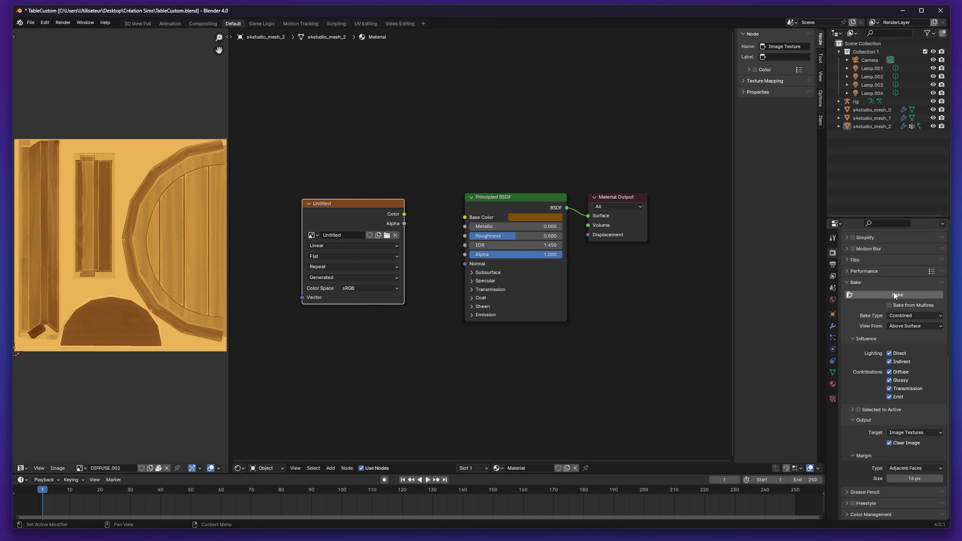
Set the bake type to Diffuse and disable the Direct and Indirect contributions, keeping only Color
click(902, 317)
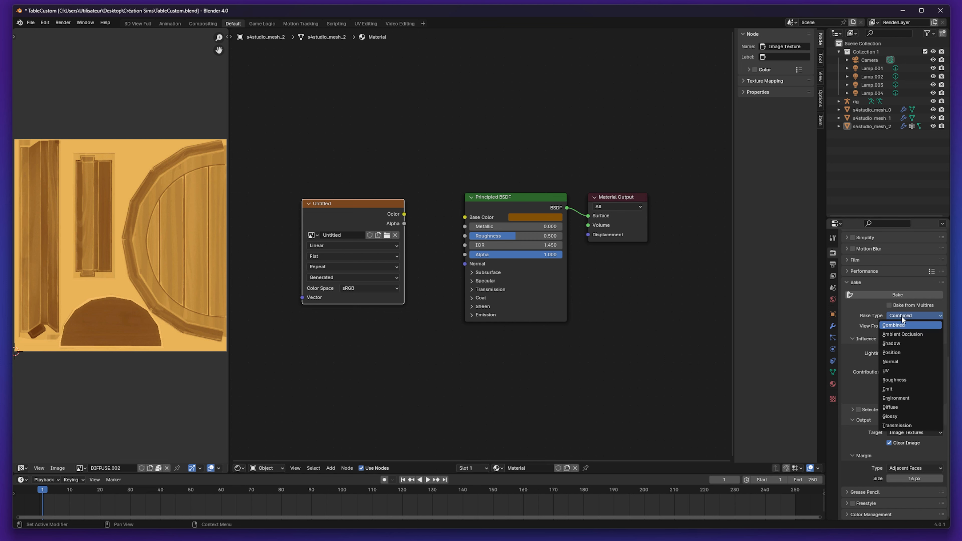
click(900, 407)
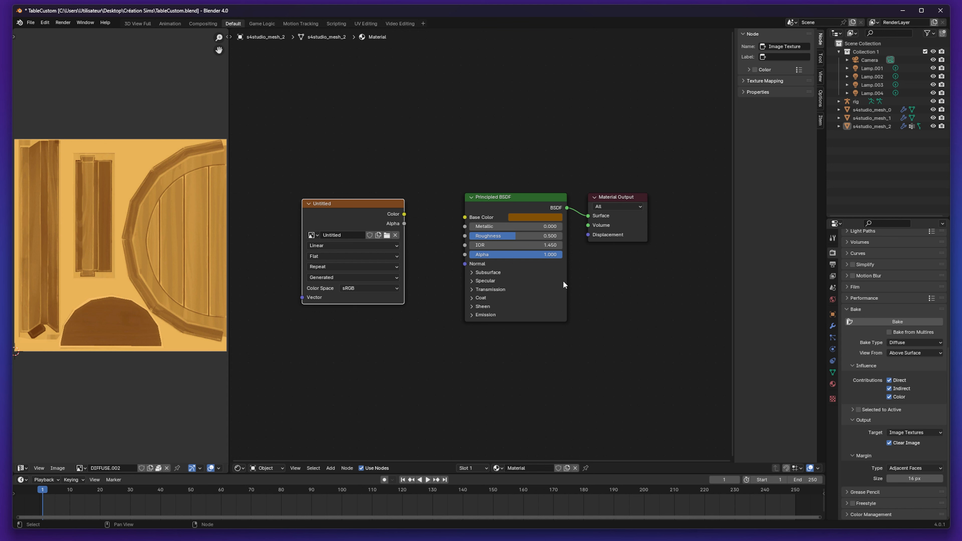
click(916, 341)
drag(896, 379, 901, 388)
Select s4studio_mesh_2 and bake its diffuse color into the new image
click(897, 322)
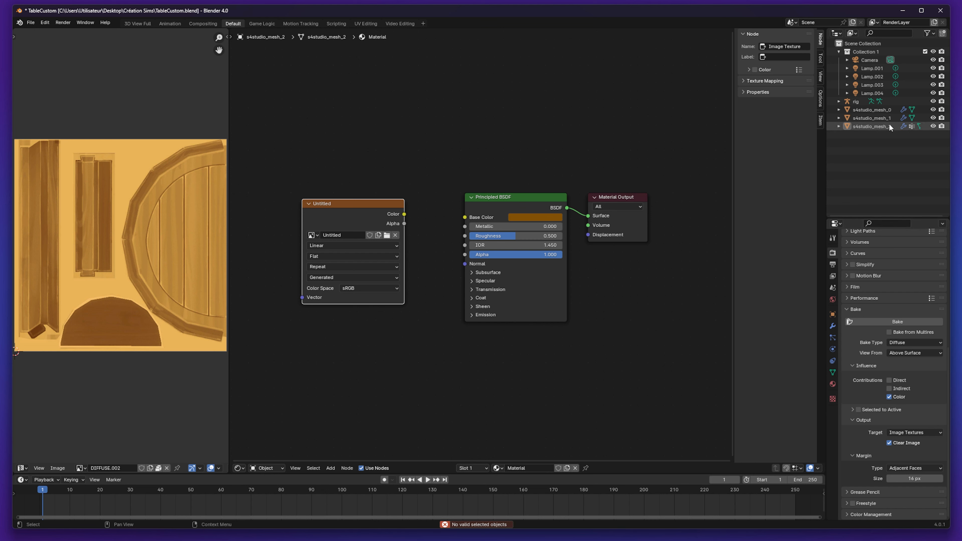
click(873, 126)
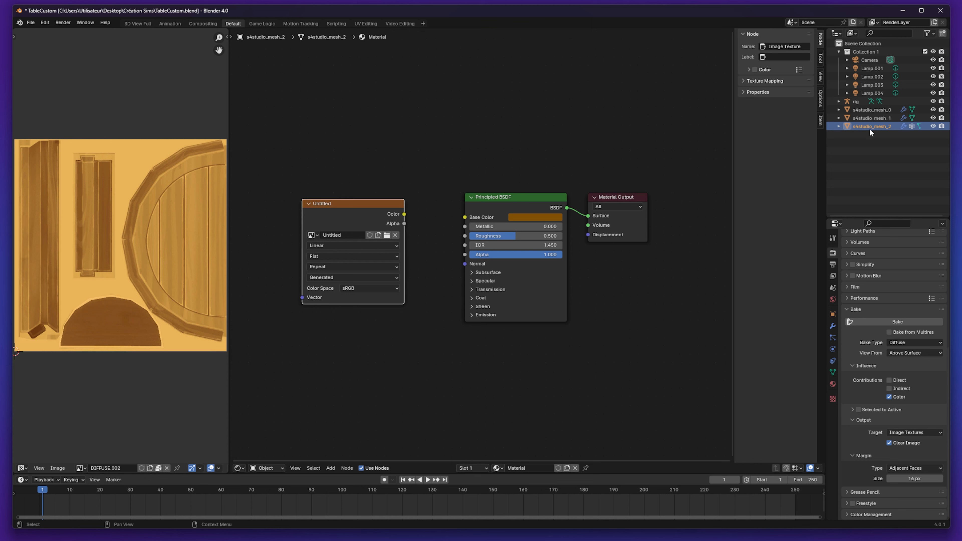
click(906, 321)
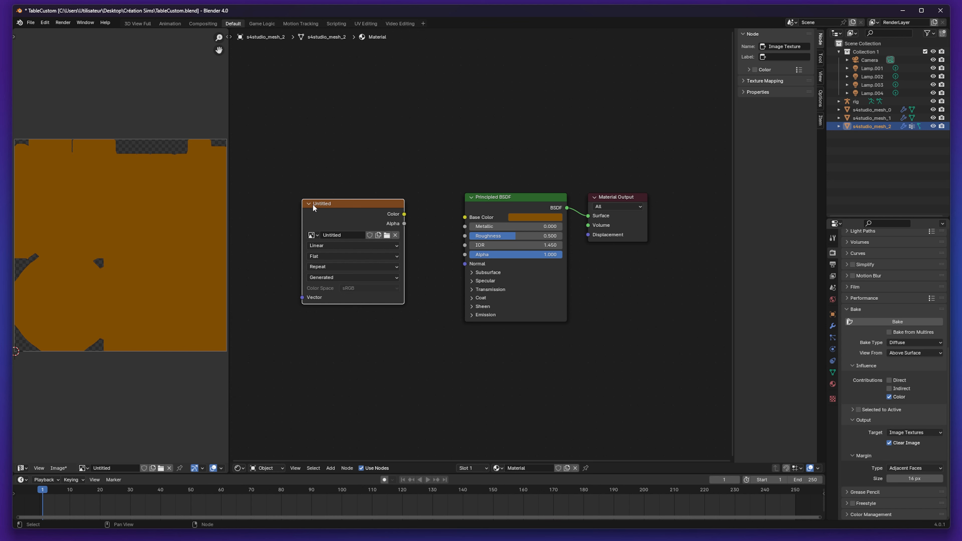
Save the baked image as TextureTableCustom.png in the Création Sims folder
click(59, 468)
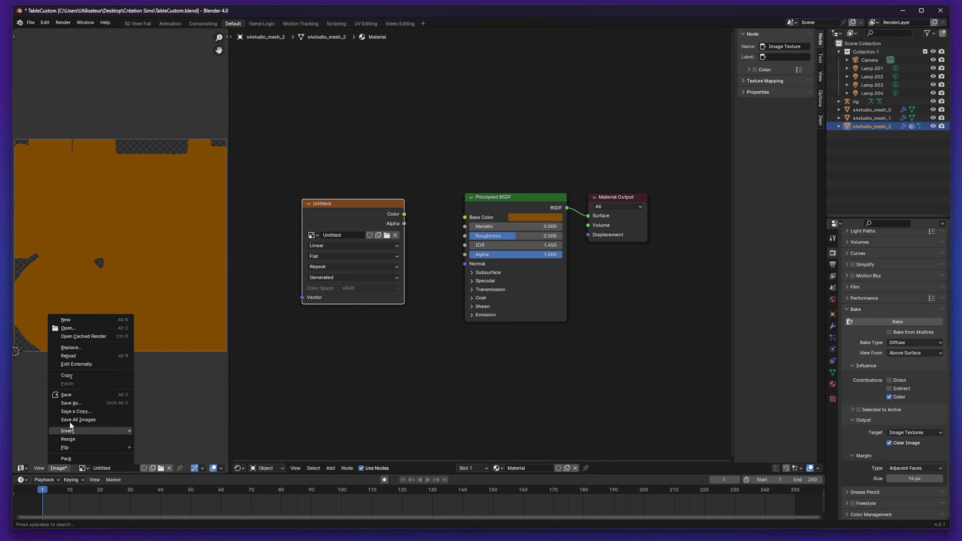
click(70, 403)
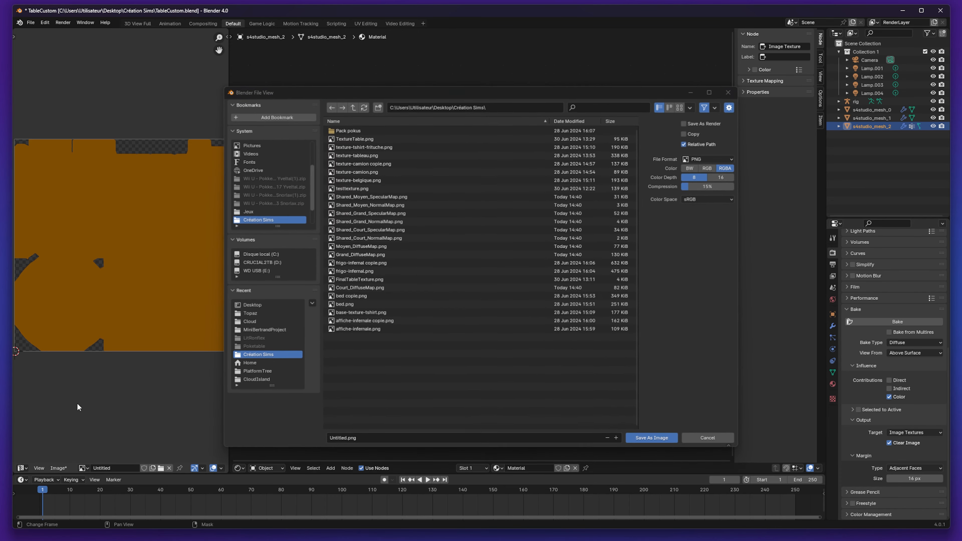
click(358, 437)
click(336, 438)
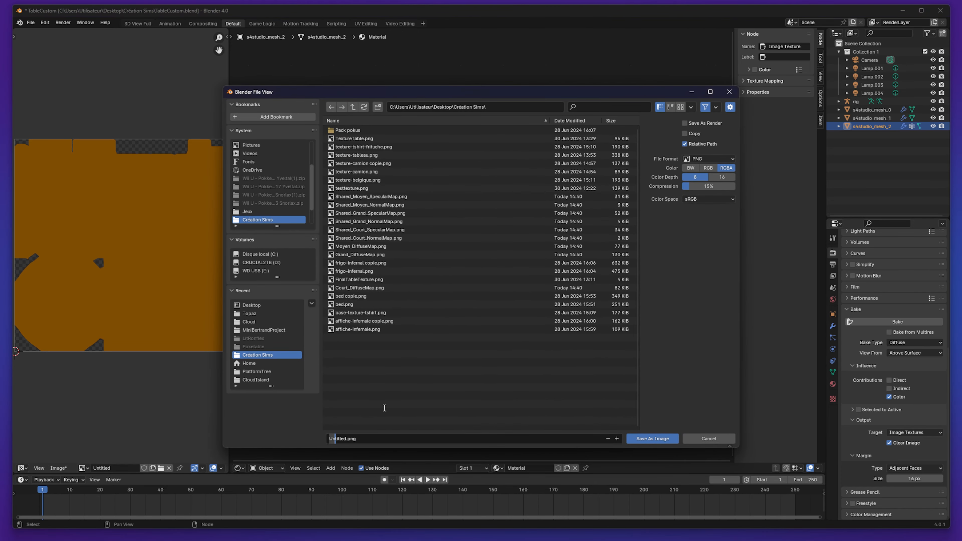
key(Right)
key(Right)
key(Right)
key(Right)
key(Right)
key(Right)
key(BackSpace)
key(BackSpace)
key(BackSpace)
key(BackSpace)
key(BackSpace)
key(BackSpace)
key(BackSpace)
key(BackSpace)
text(TextureTableCustom)
click(656, 440)
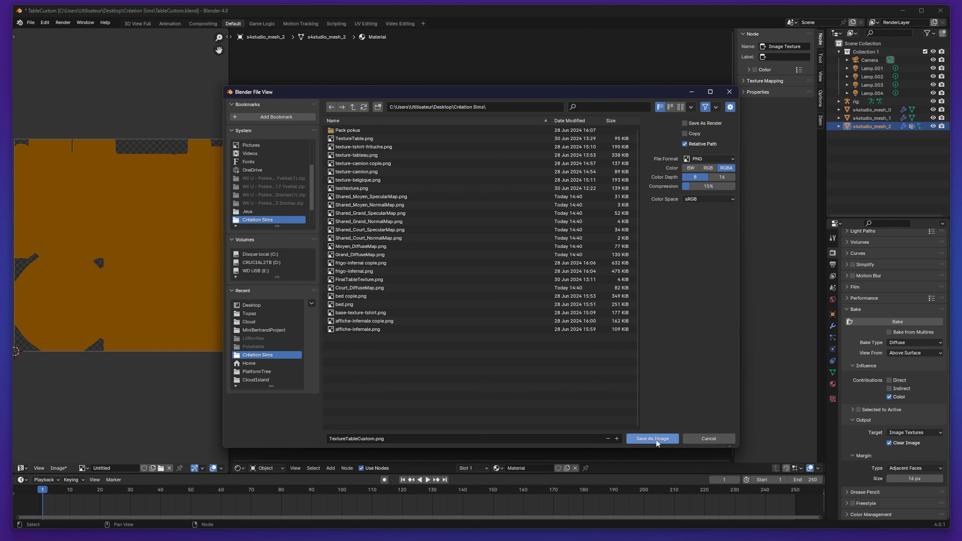
click(657, 441)
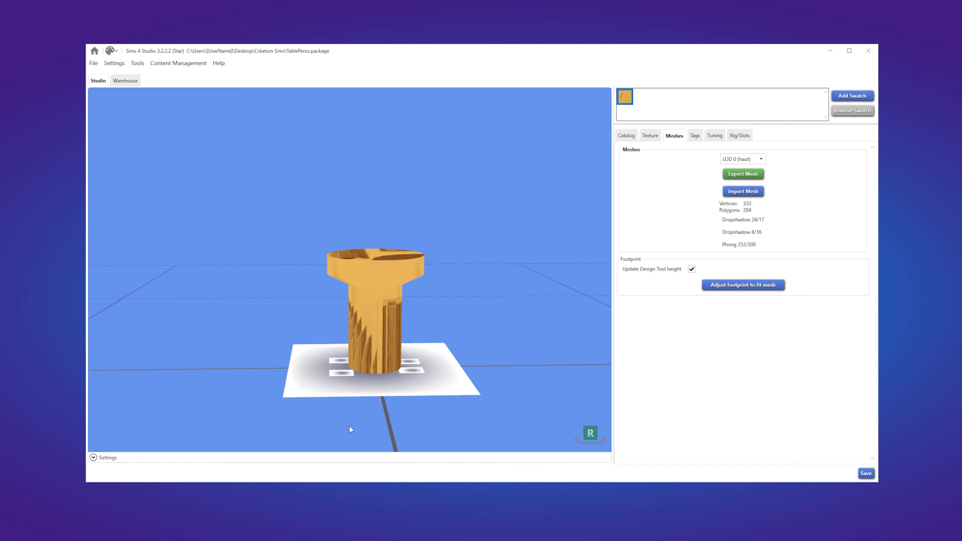
Switch to Sims 4 Studio, import the baked table texture as the Diffus texture, and inspect the table from several angles
click(651, 136)
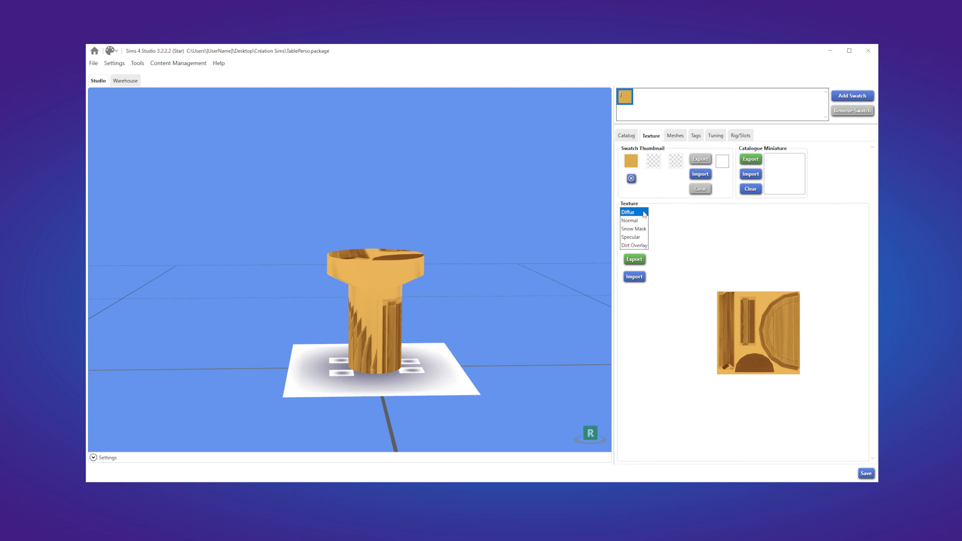
click(634, 276)
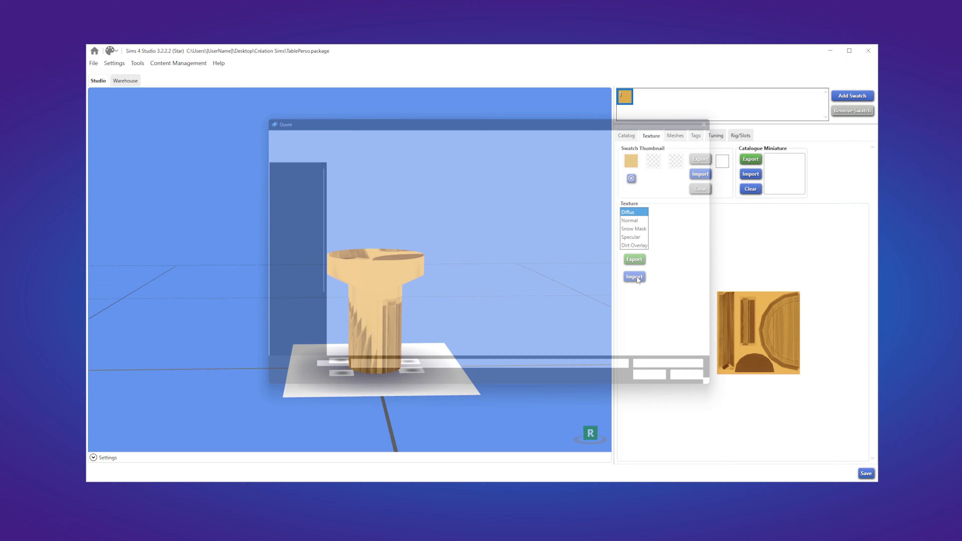
double_click(620, 274)
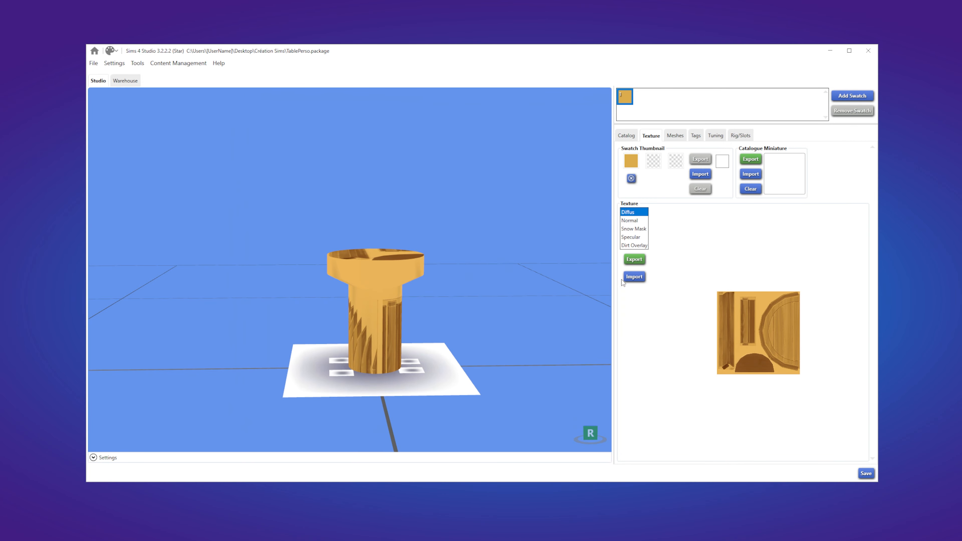
drag(481, 394, 425, 285)
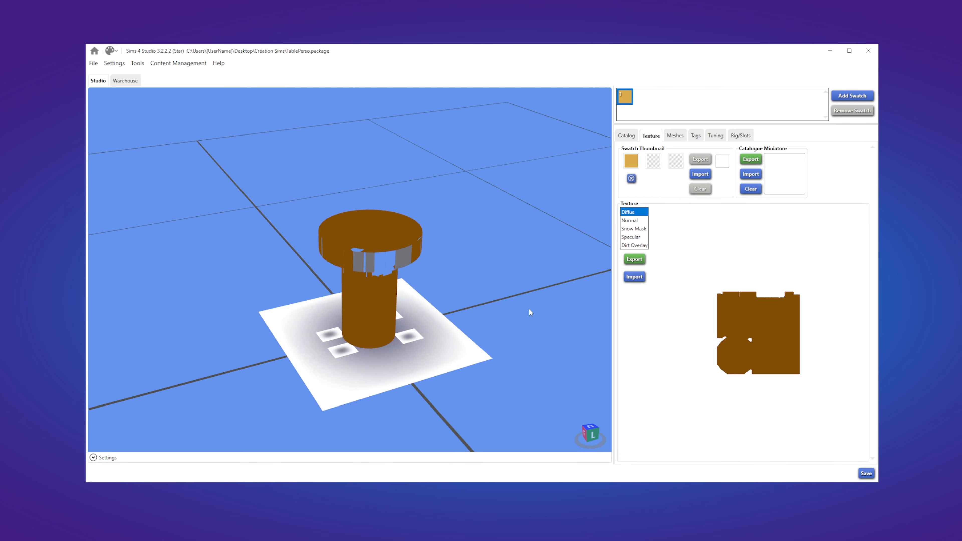
drag(425, 348, 351, 261)
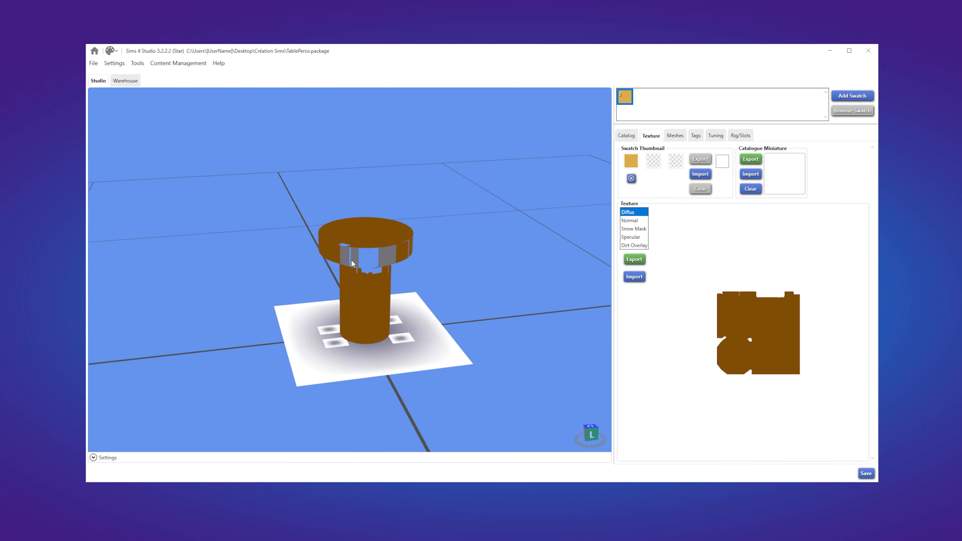
drag(453, 238, 536, 250)
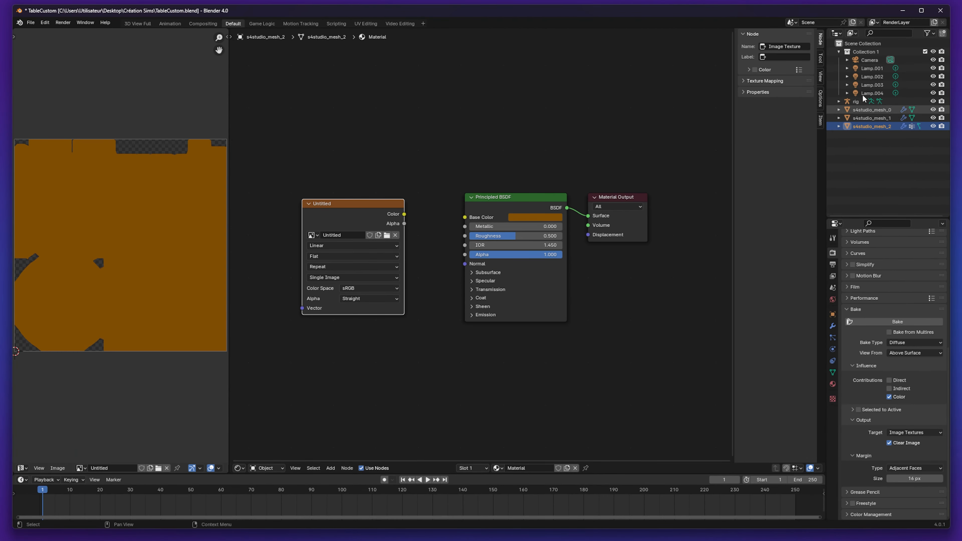
Return to Blender, restore the 3D Viewport, view the table from the side, and save TableCustom.blend
click(238, 468)
click(261, 386)
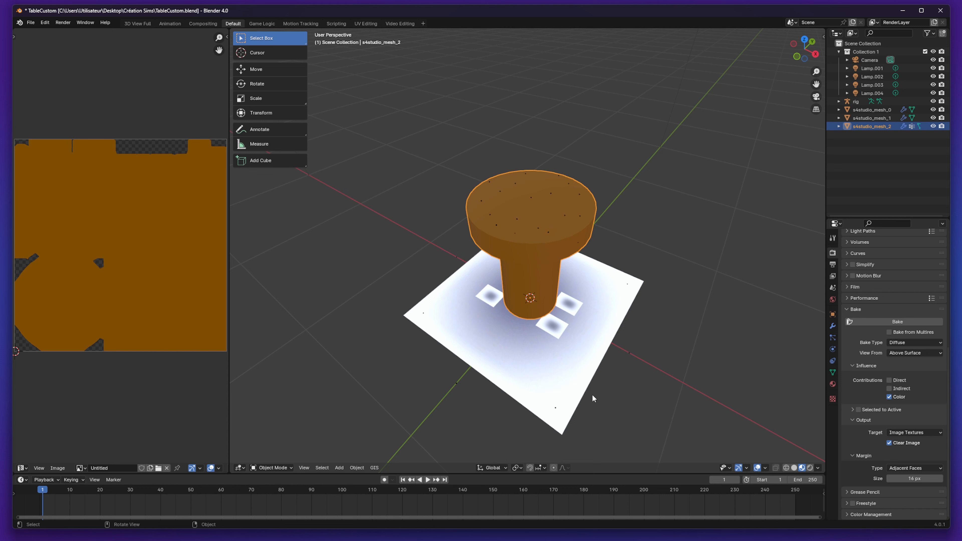
middle_drag(328, 346, 456, 252)
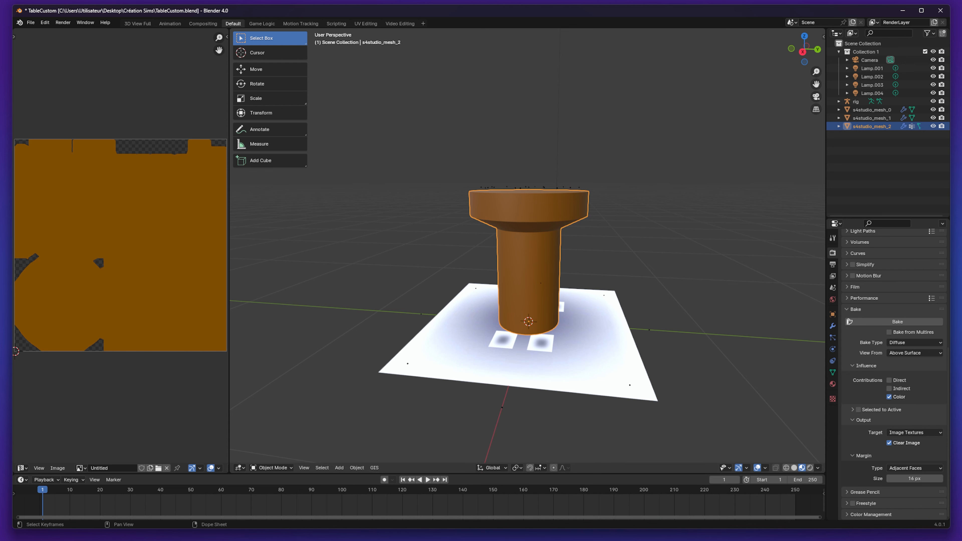
key(ctrl+s)
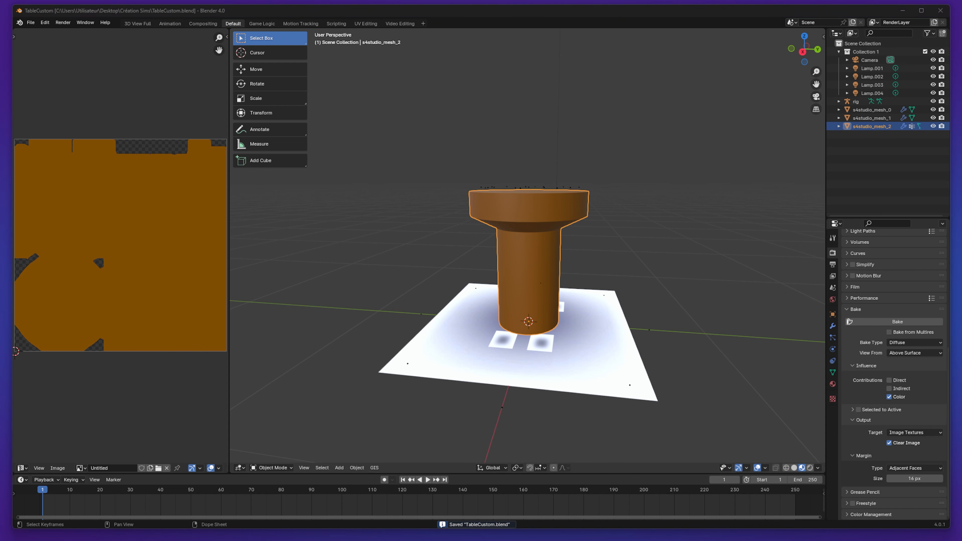
Switch to Sims 4 Studio and import TableCustom.blend as the LOD 0 mesh
key(alt+Tab)
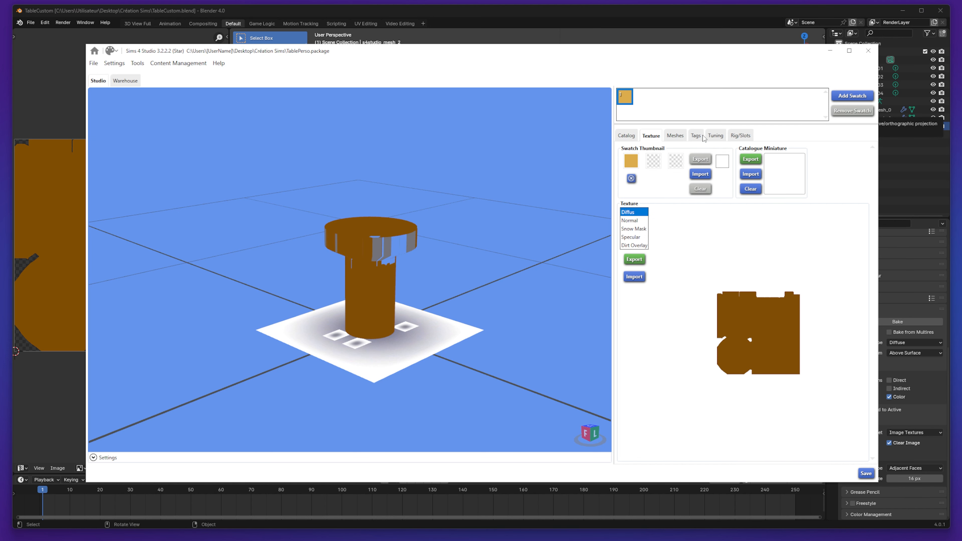
click(674, 136)
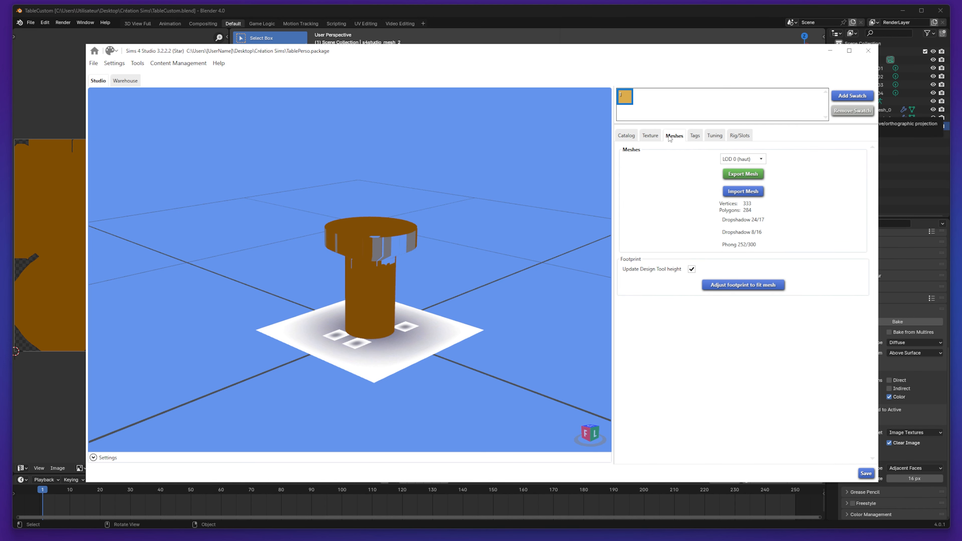
click(744, 192)
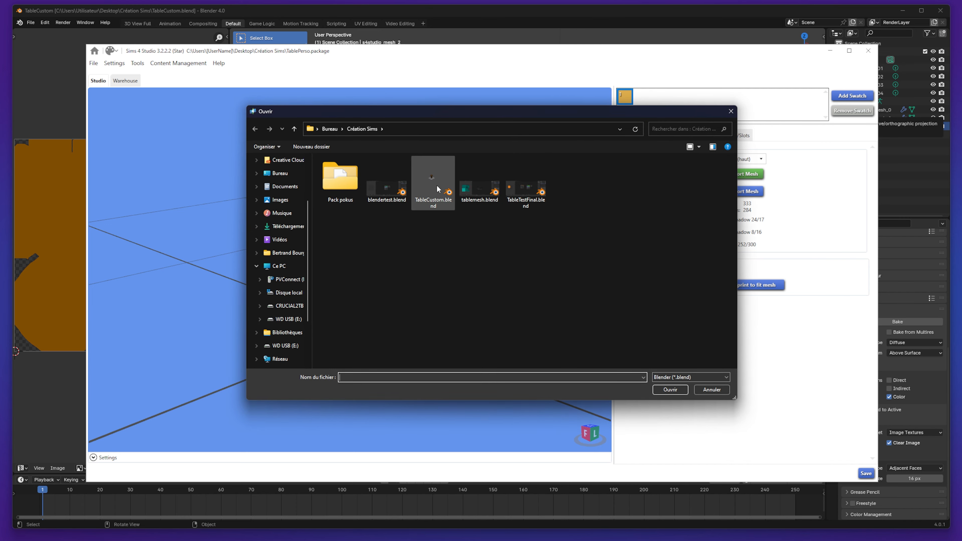
double_click(438, 189)
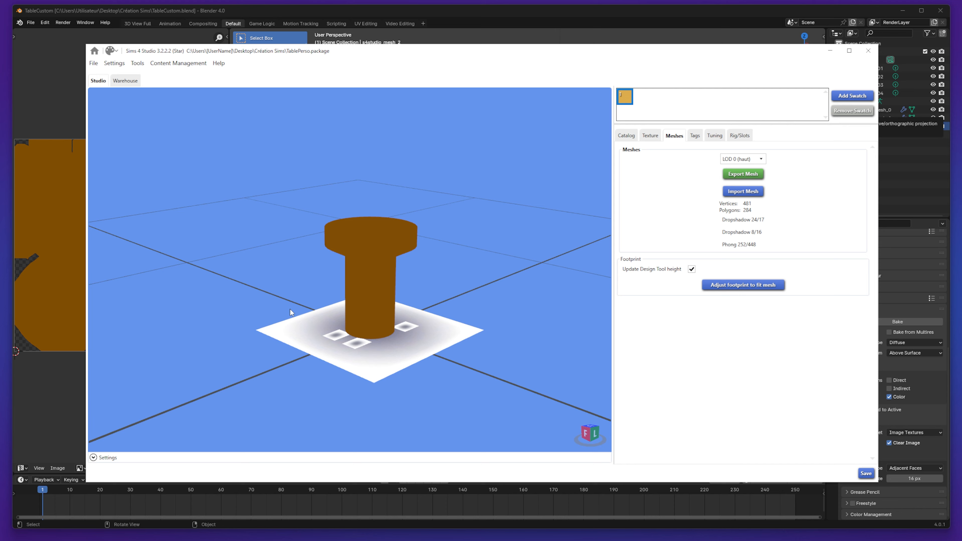
Examine the imported LOD 0 table mesh from several angles and distances, and check the list of available LOD levels
mouse_move(244, 349)
middle_down()
mouse_move(288, 351)
mouse_move(203, 308)
middle_up()
right_drag(274, 356, 541, 319)
mouse_move(290, 240)
right_down()
mouse_move(461, 251)
mouse_move(296, 300)
right_up()
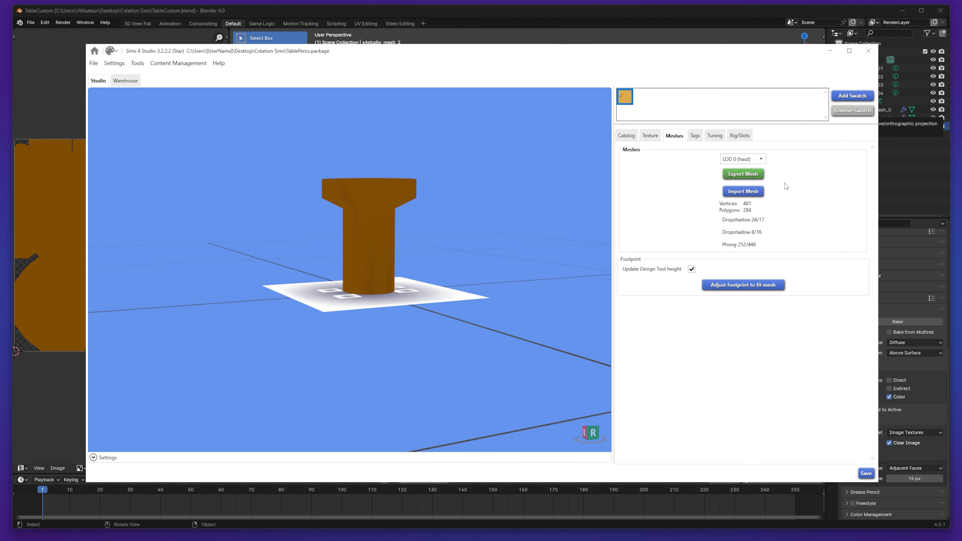
click(751, 160)
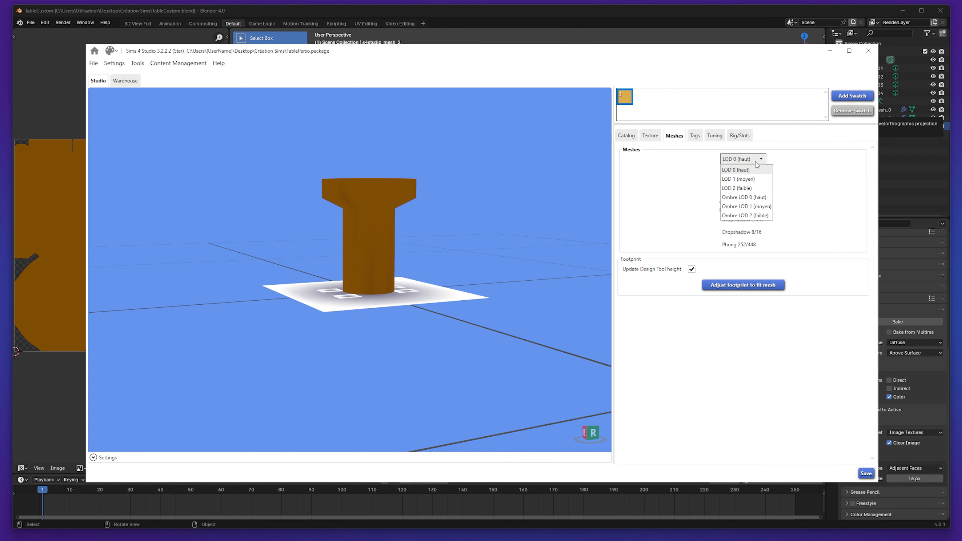
click(347, 212)
middle_drag(344, 202, 327, 243)
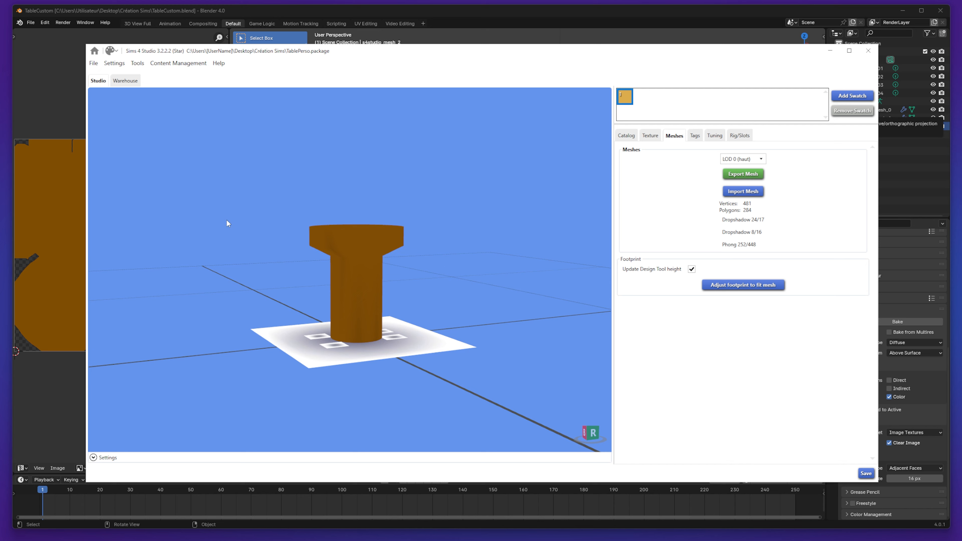
scroll(370, 299, up, 4)
right_drag(371, 302, 384, 334)
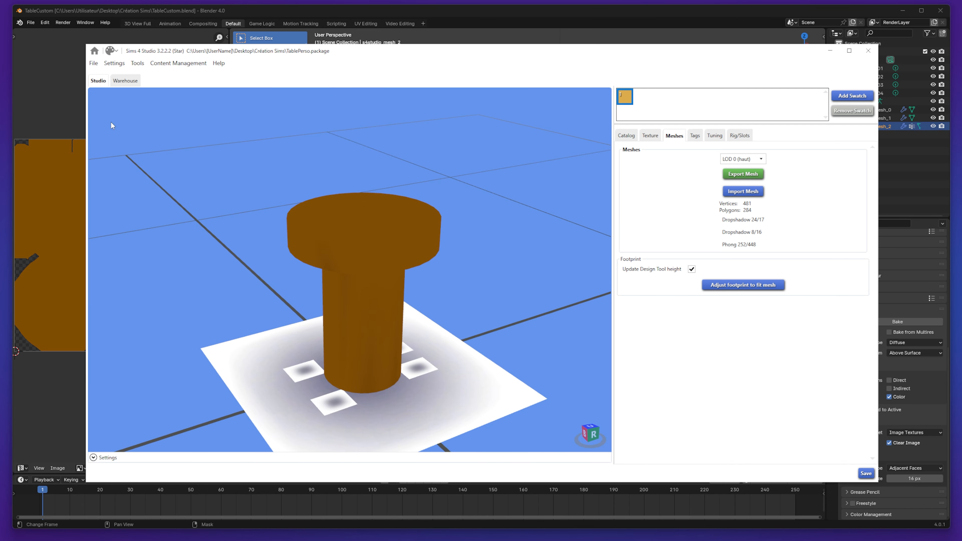
scroll(404, 371, down, 1)
scroll(404, 371, down, 5)
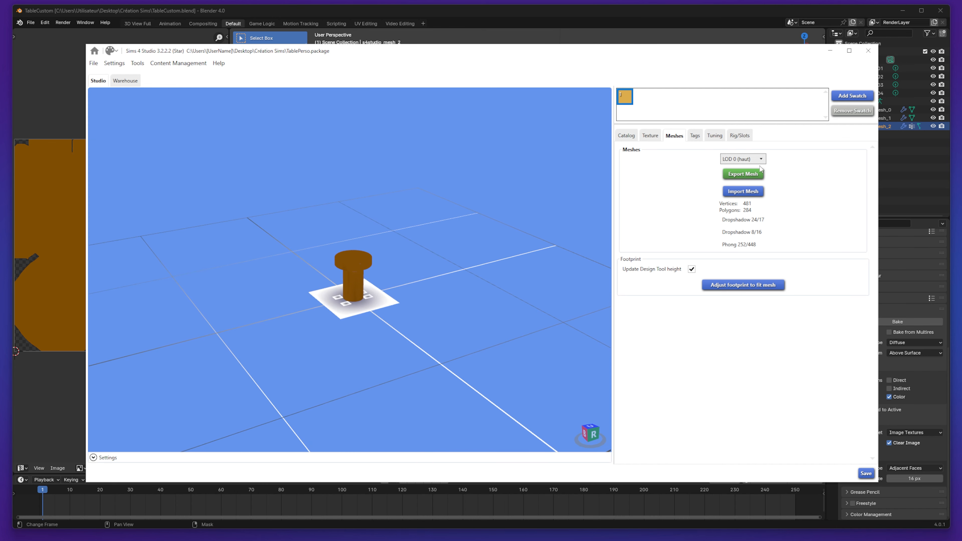
Import TableCustom.blend as the mesh for LOD 1 (moyen) and LOD 2 (faible)
click(743, 160)
click(737, 180)
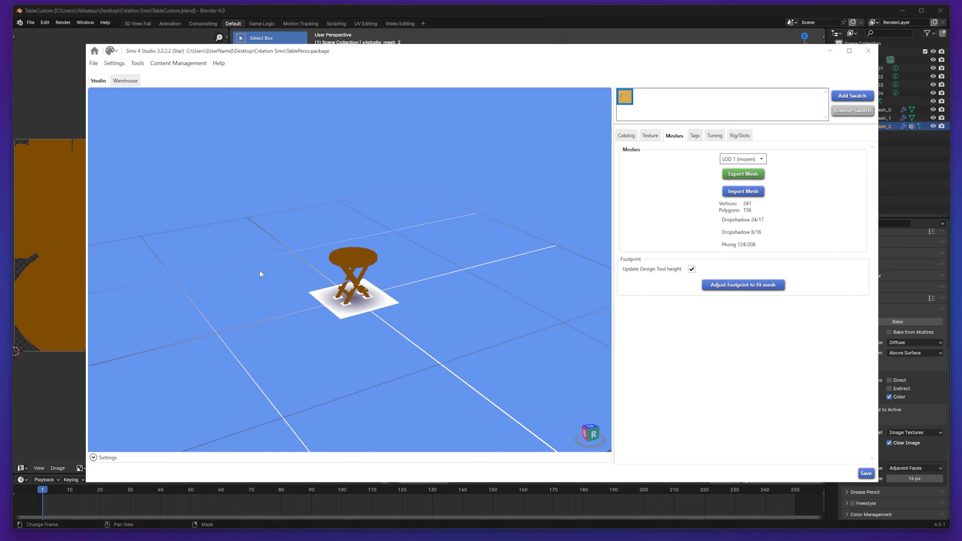
click(743, 192)
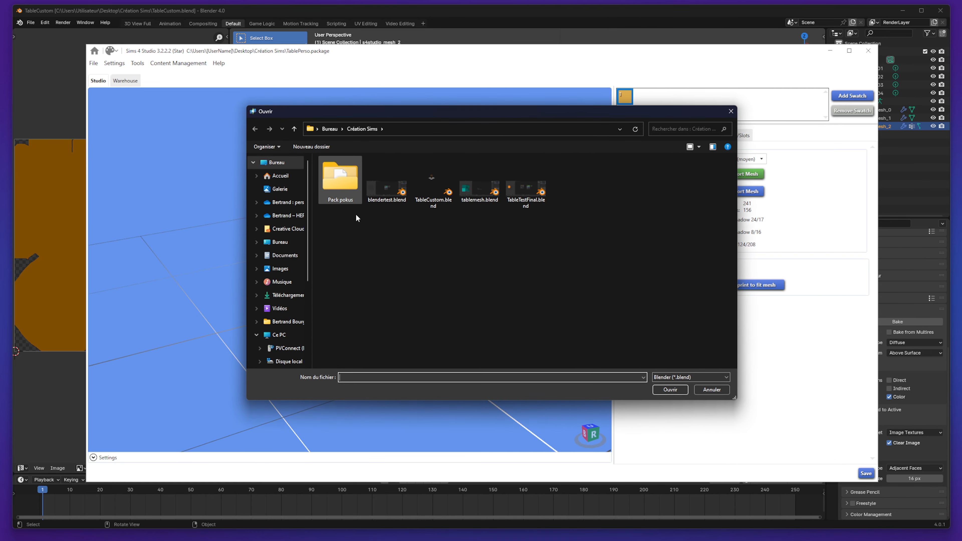
double_click(440, 184)
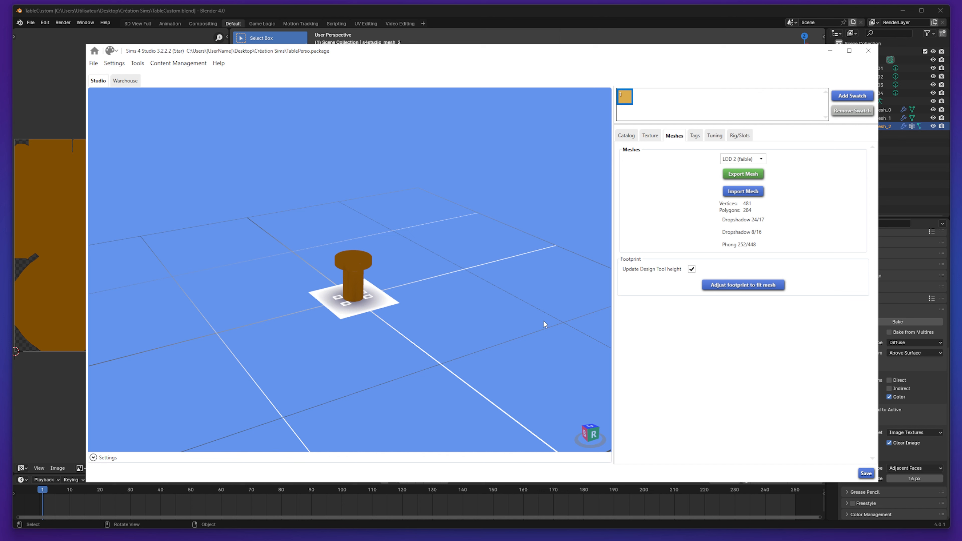
Review the Ombre LOD 0 (haut) and Ombre LOD 2 (faible) shadow meshes and their texture settings, and return to the LOD 0 (haut) mesh
click(744, 159)
click(742, 206)
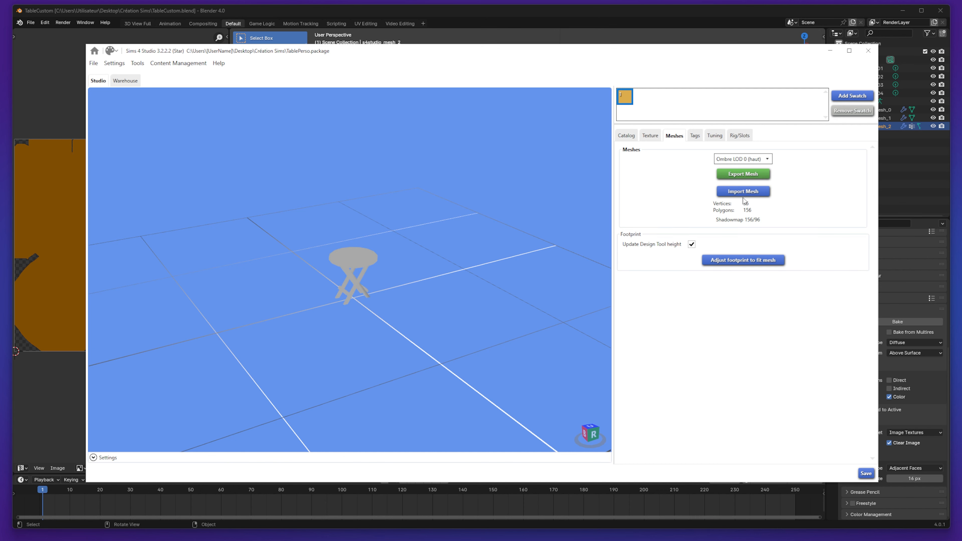
click(740, 159)
click(740, 160)
click(739, 159)
click(743, 213)
click(644, 136)
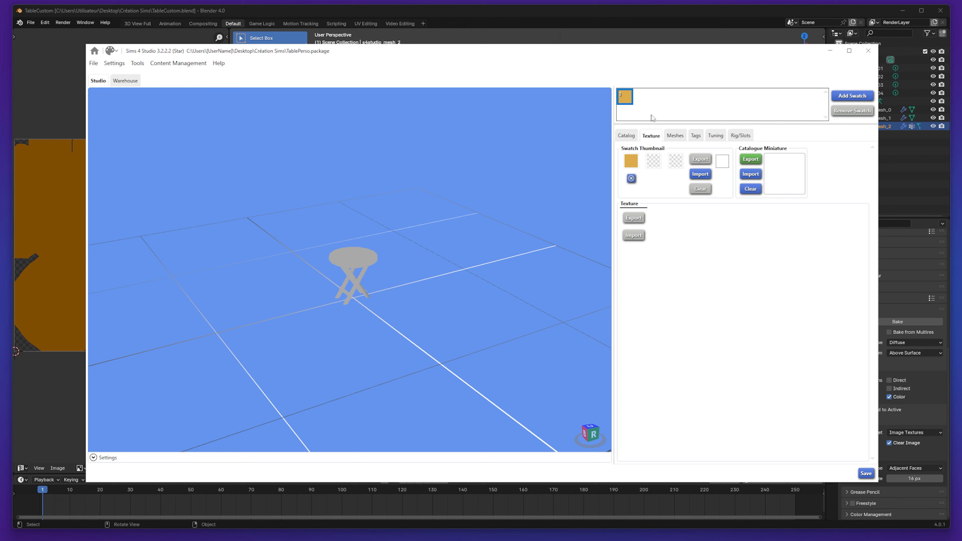
click(715, 136)
click(678, 137)
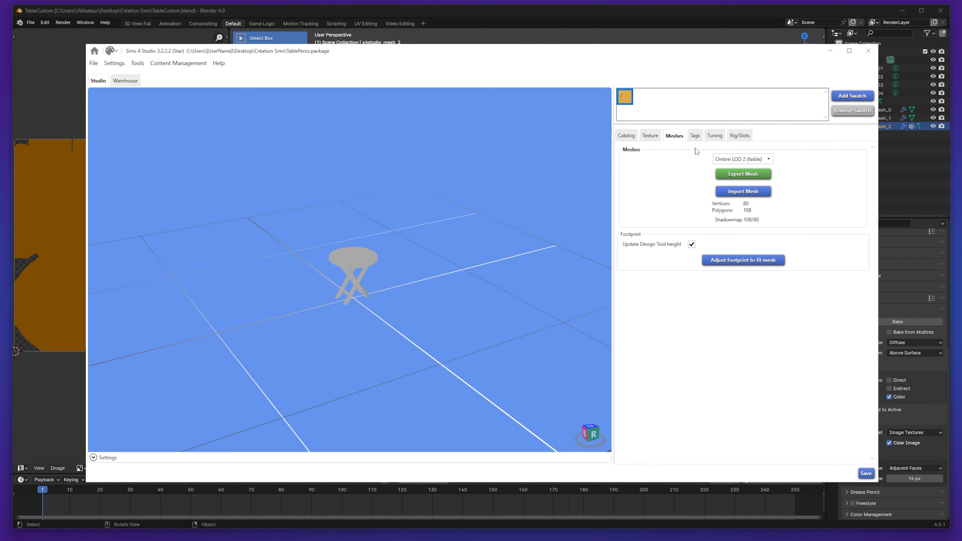
click(742, 159)
click(734, 167)
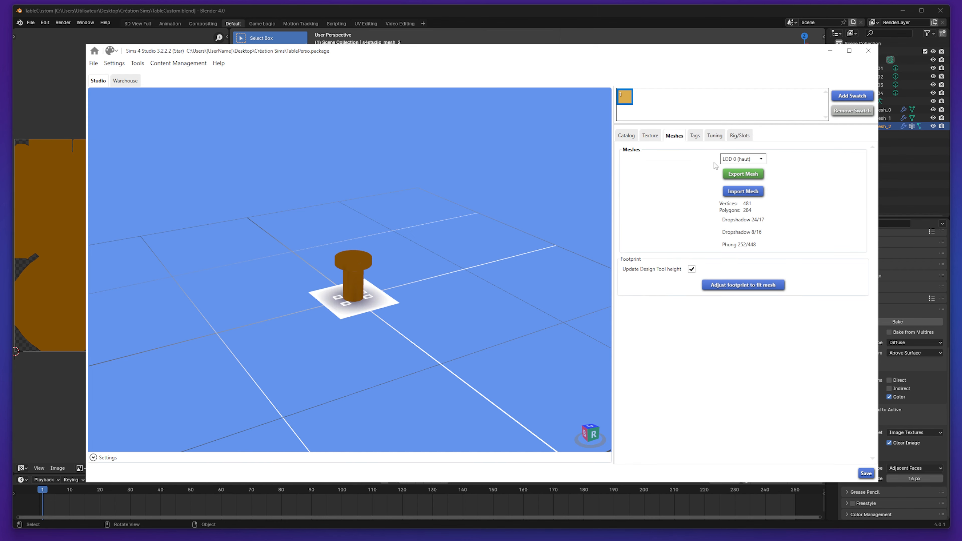
Review the table's Normal, Snow Mask, Specular and Dirt Overlay textures, and return to the Diffus texture
click(651, 136)
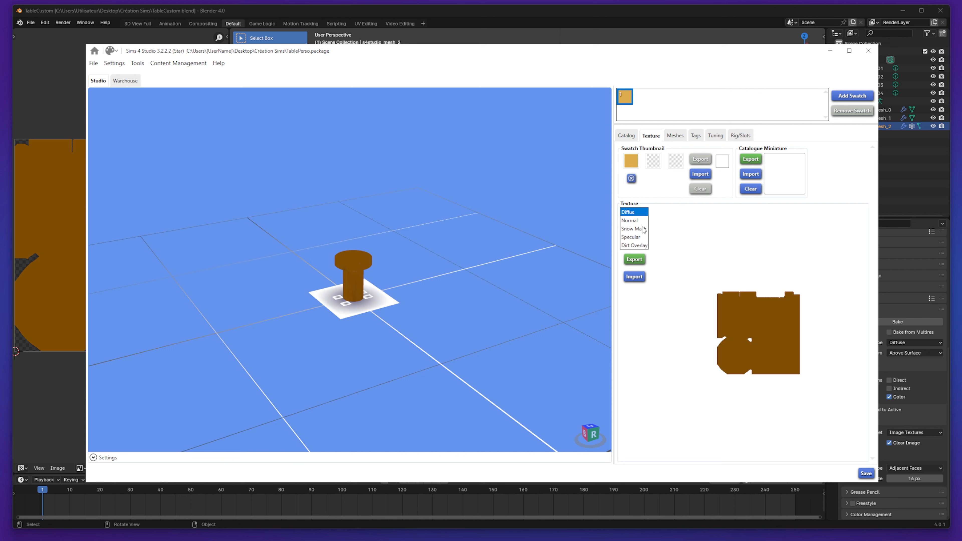
click(635, 230)
click(634, 236)
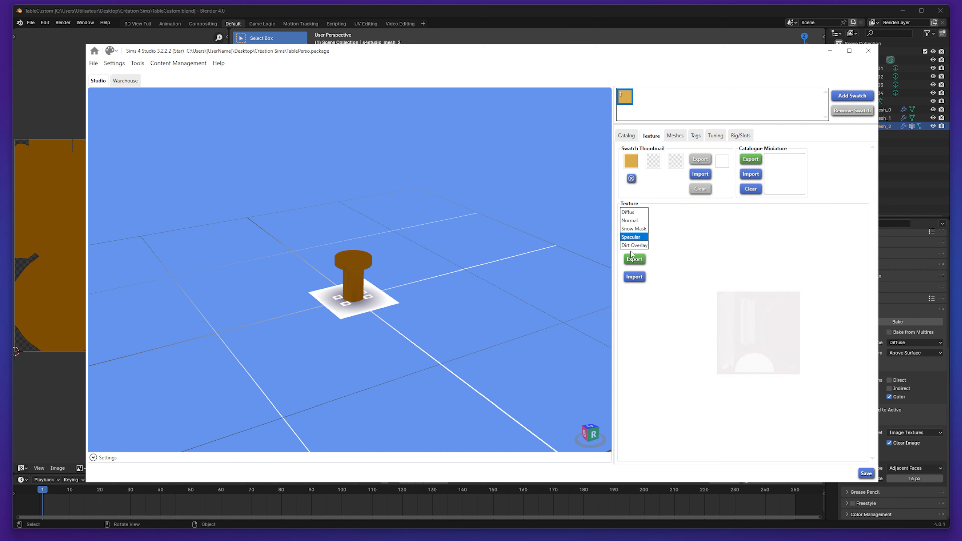
click(636, 246)
click(638, 228)
click(638, 213)
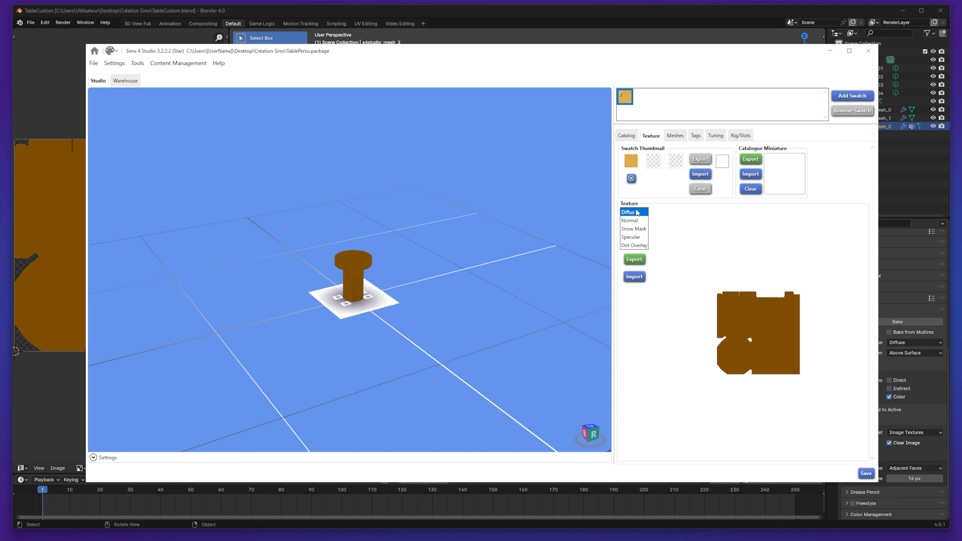
click(646, 220)
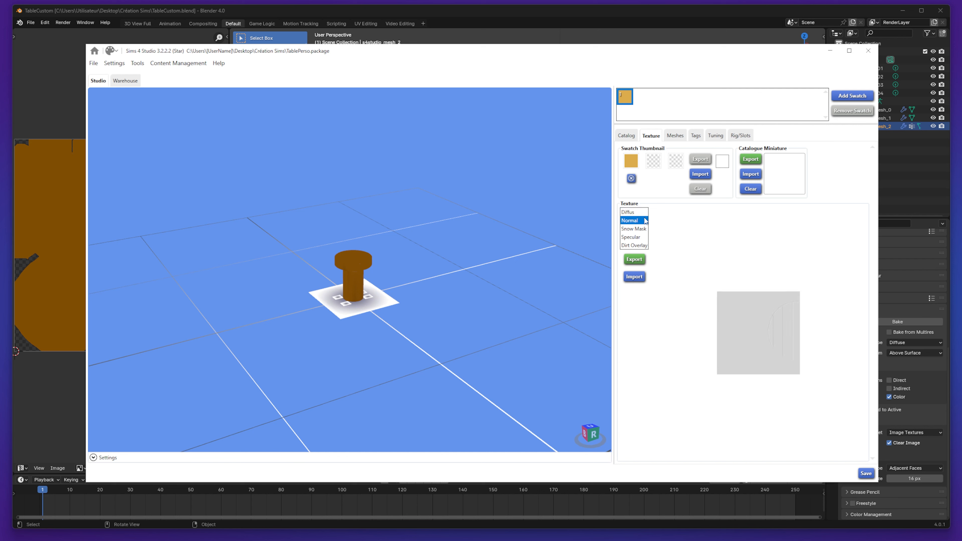
key(Down)
key(Down)
key(Down)
key(Up)
key(Up)
key(Up)
key(Up)
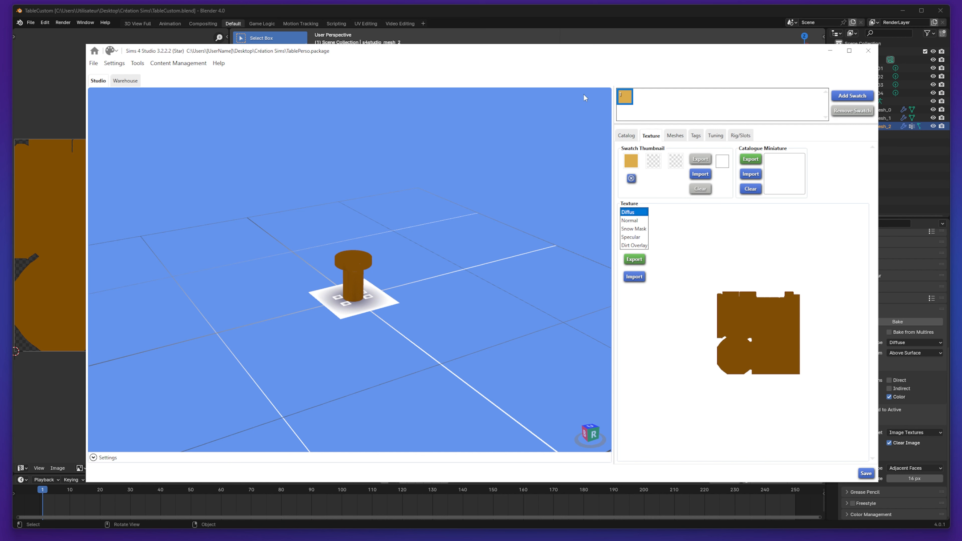
Save the TablePerso.package file and dismiss the save confirmation
middle_drag(295, 312, 259, 304)
click(865, 473)
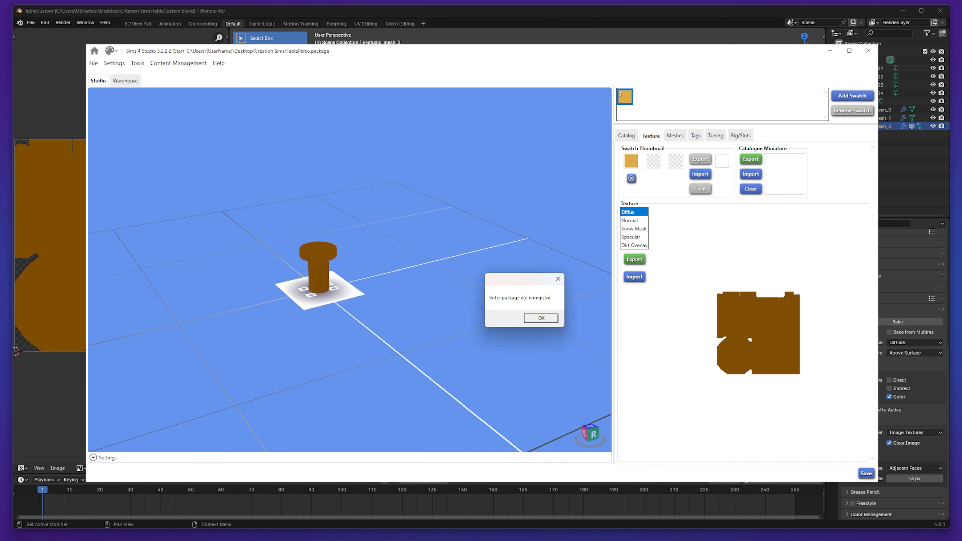
click(545, 320)
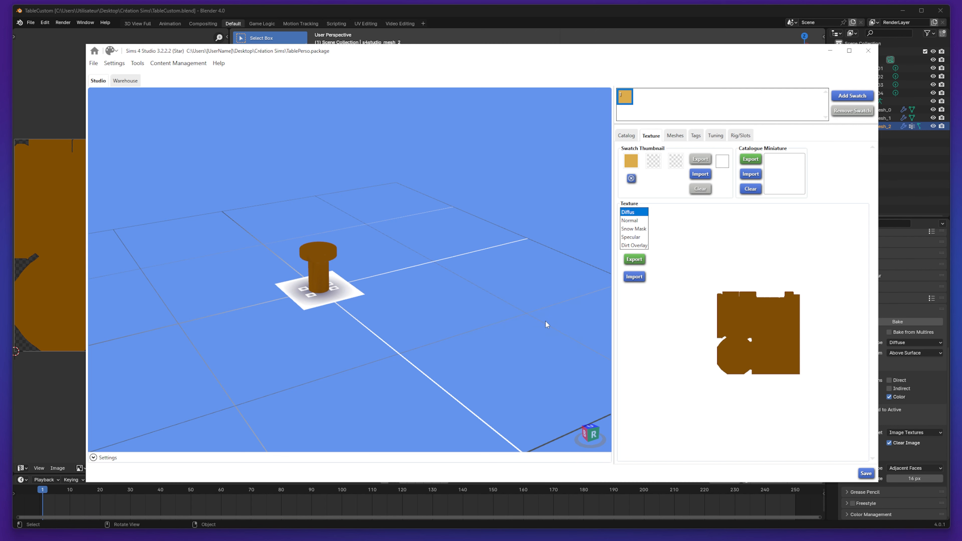